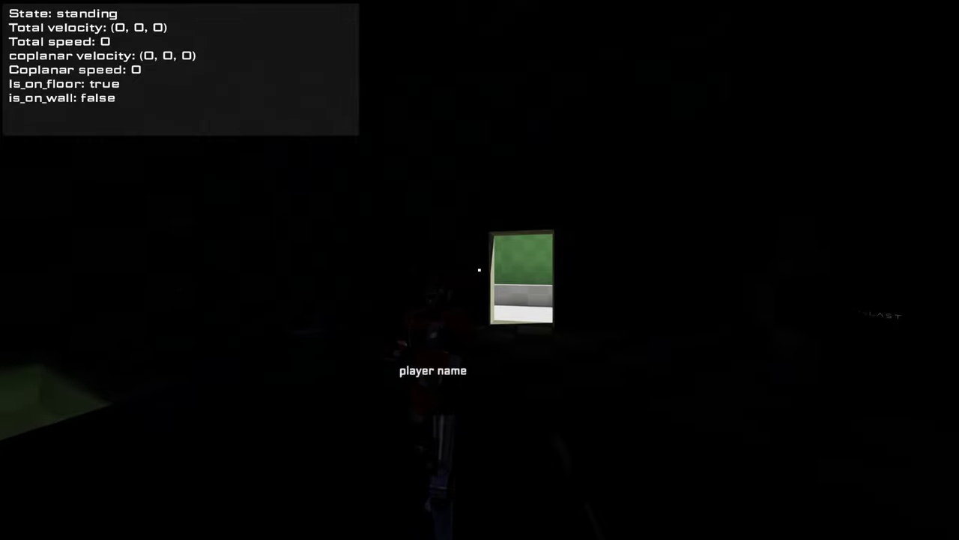
- Fire the rifle in the dark room next to the other player to check the muzzle flash lighting
click(479, 270)
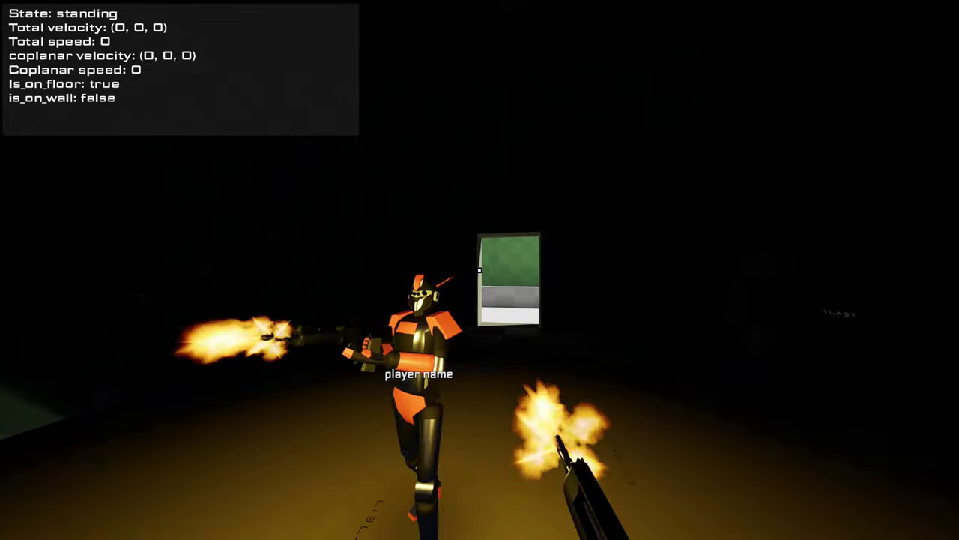
drag(480, 270, 480, 270)
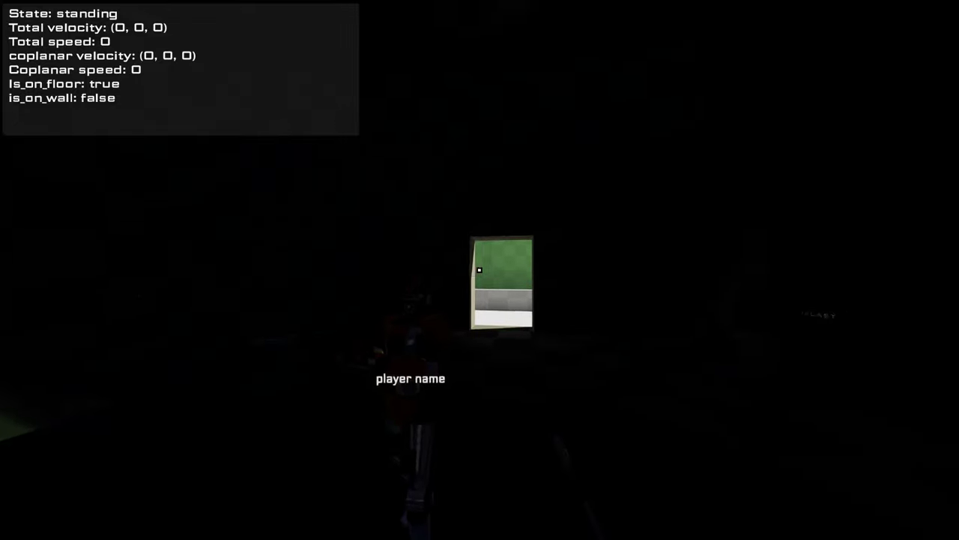
click(480, 269)
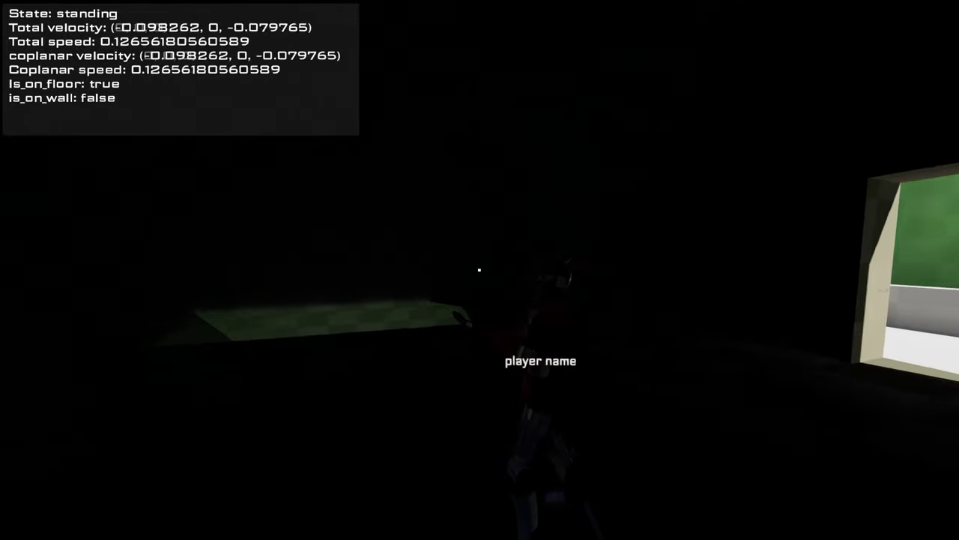
click(479, 269)
key(d)
key(w)
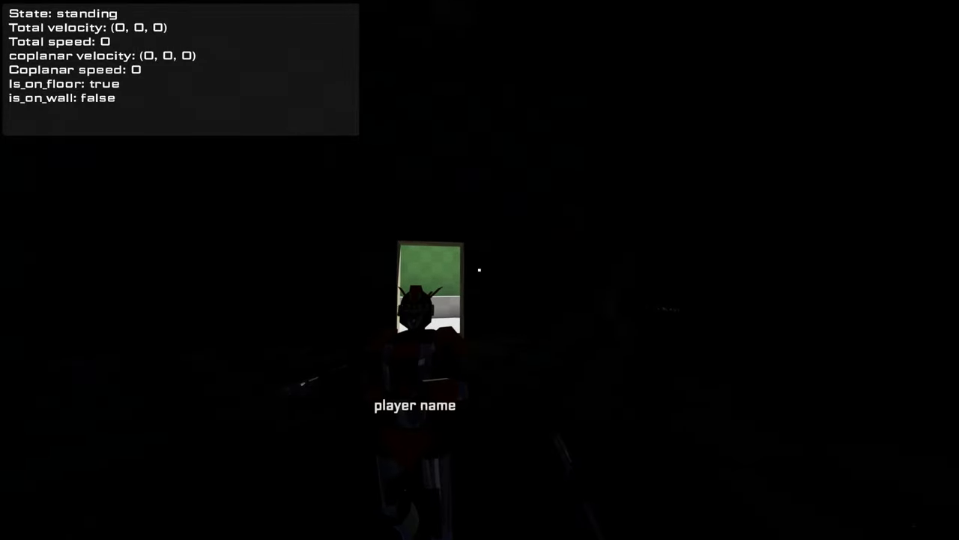
- Strafe from side to side around the other player while firing to check the flash from several angles
key(a)
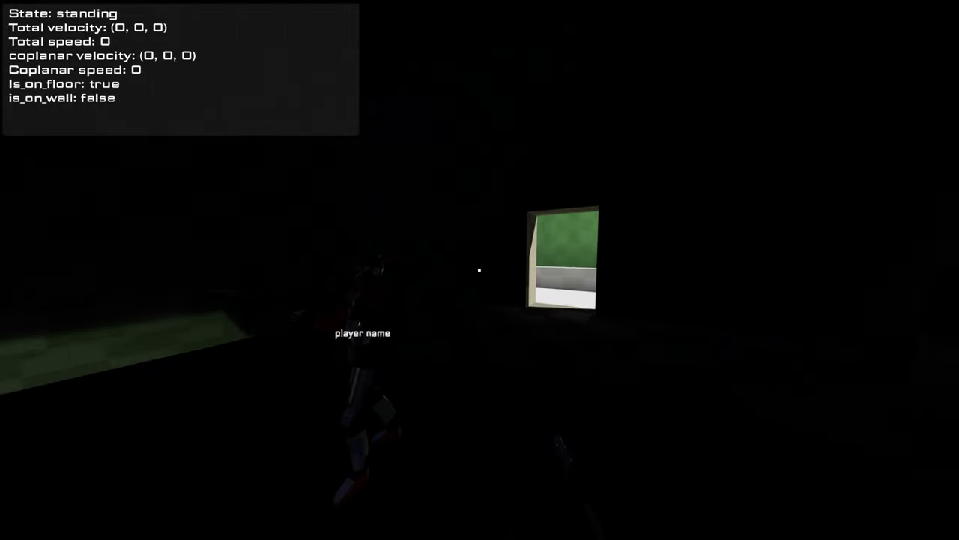
click(480, 270)
key(a)
key(d)
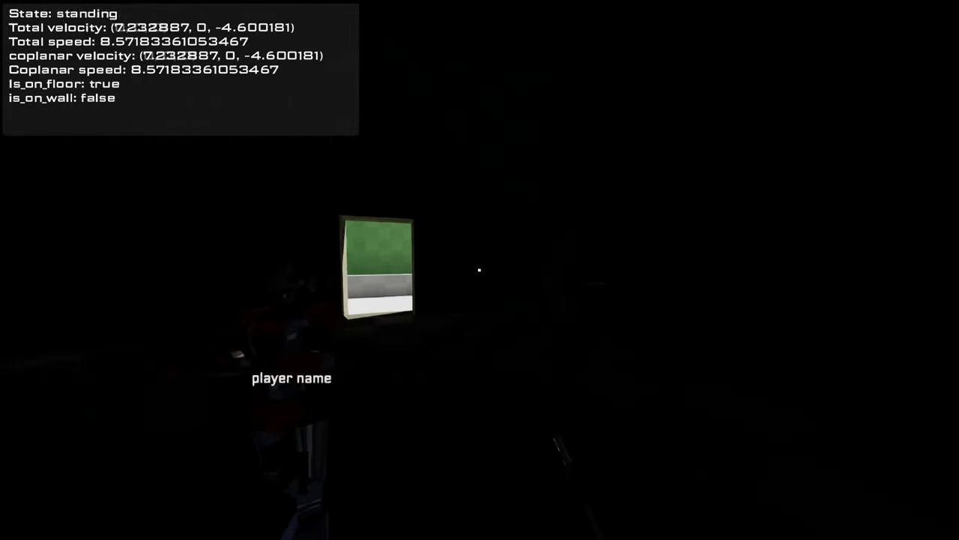
key(d)
key(a)
click(480, 270)
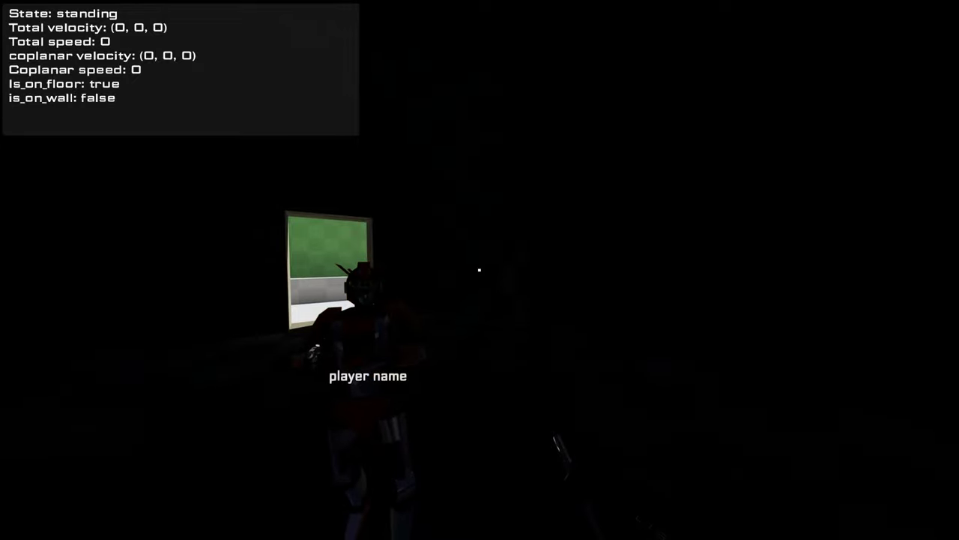
- Move close to the other player and fire repeated shots to examine how the flash lights the character
key(s)
key(w)
click(479, 270)
key(a)
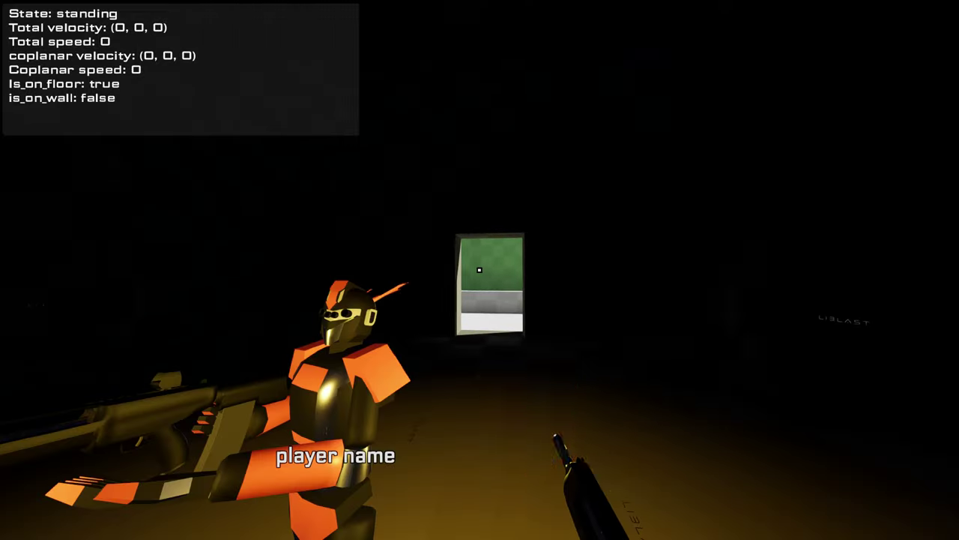
click(479, 270)
click(479, 270)
key(s)
key(a)
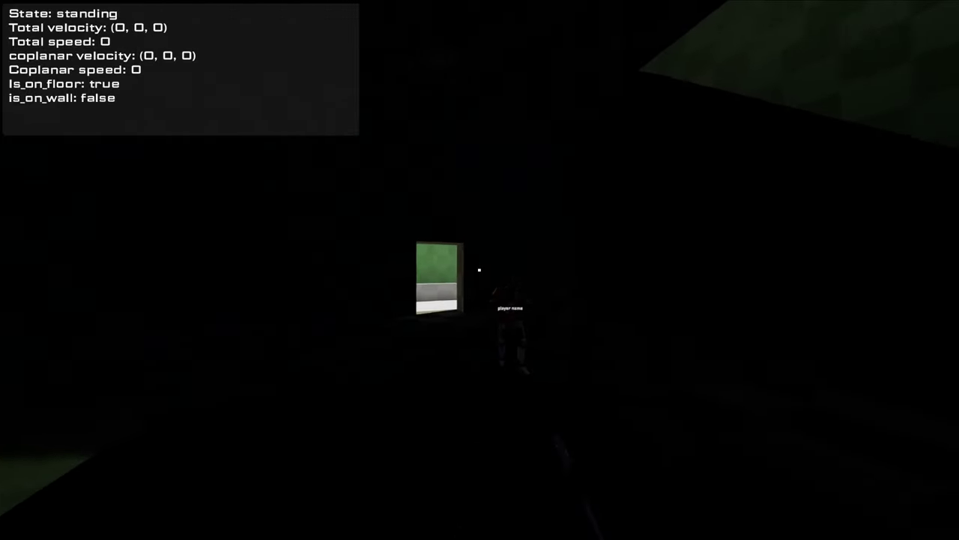
- Leave the dark room through the lit doorway and run and jump along the white balcony towards the street
key(w)
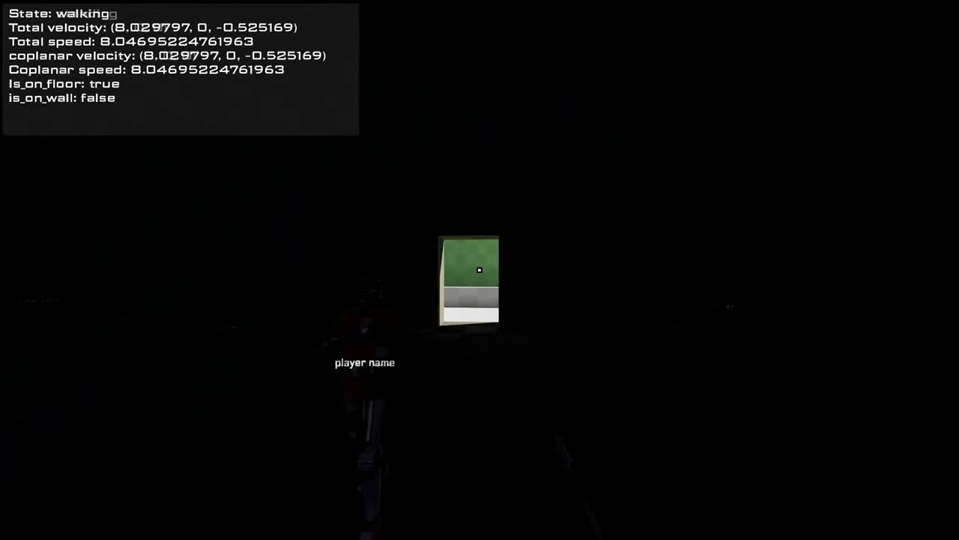
key(space)
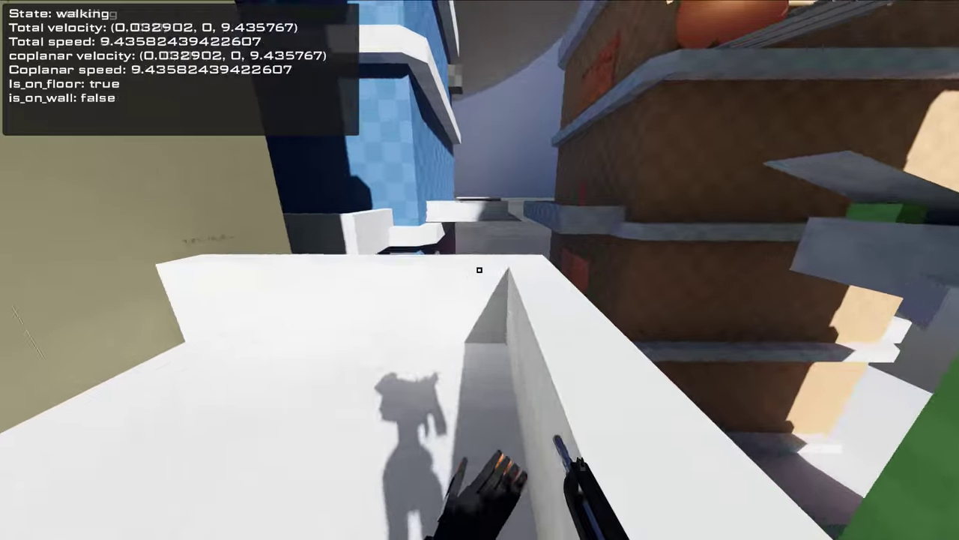
key(space)
key(w)
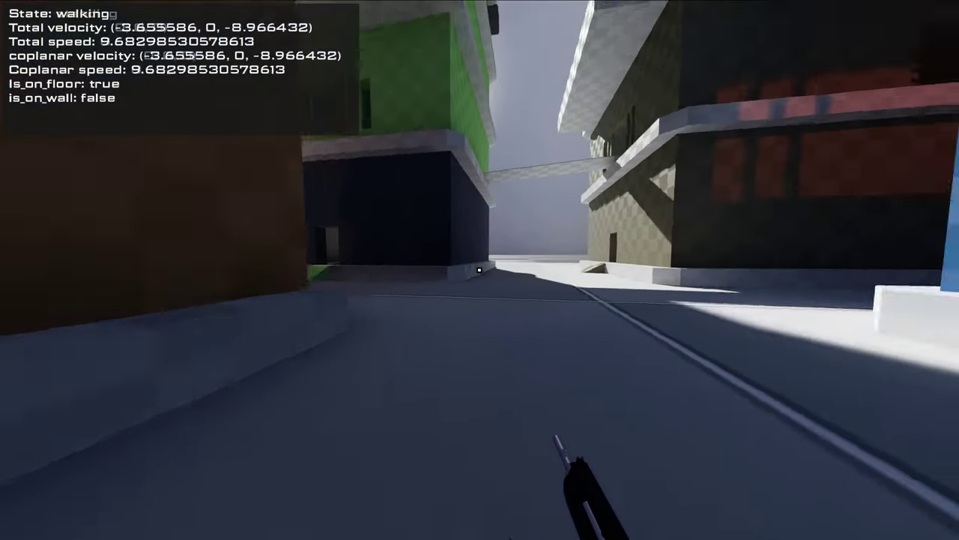
- Sprint and jump from the street through the green building, and look up between the blue and orange towers
click(479, 270)
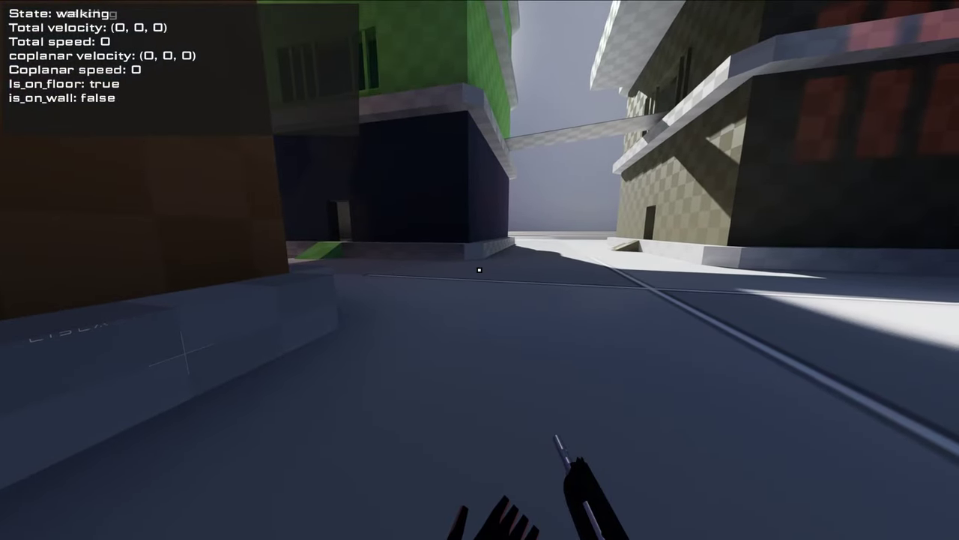
key(shift+w)
key(space)
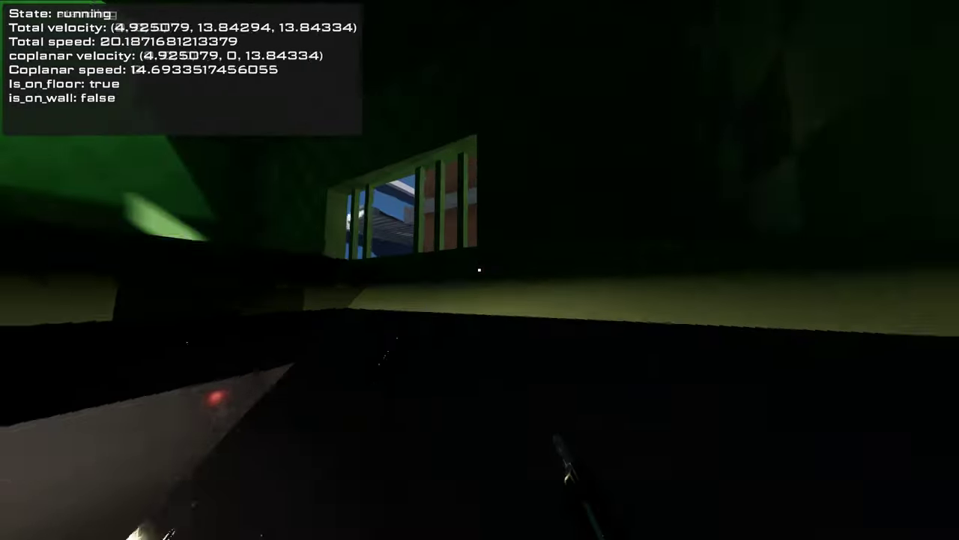
key(space)
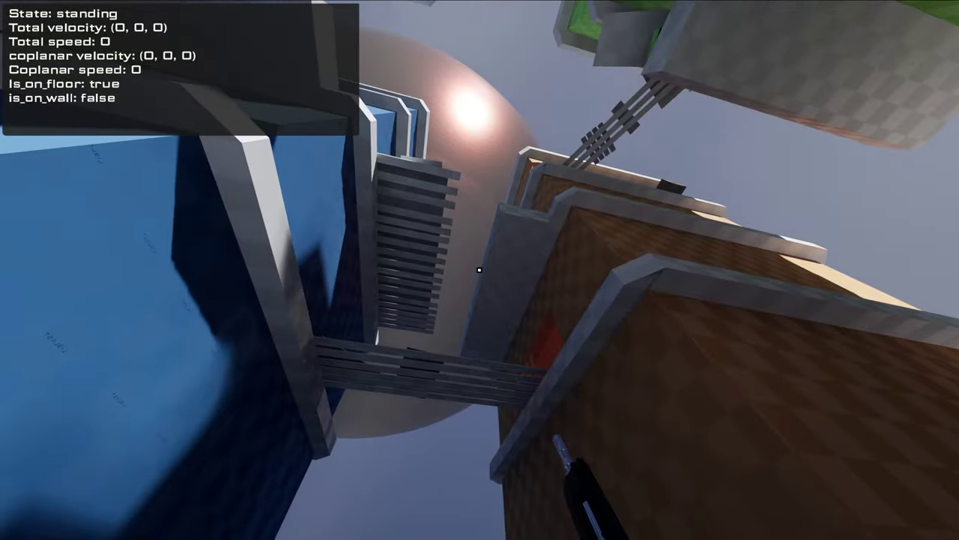
key(w)
key(w)
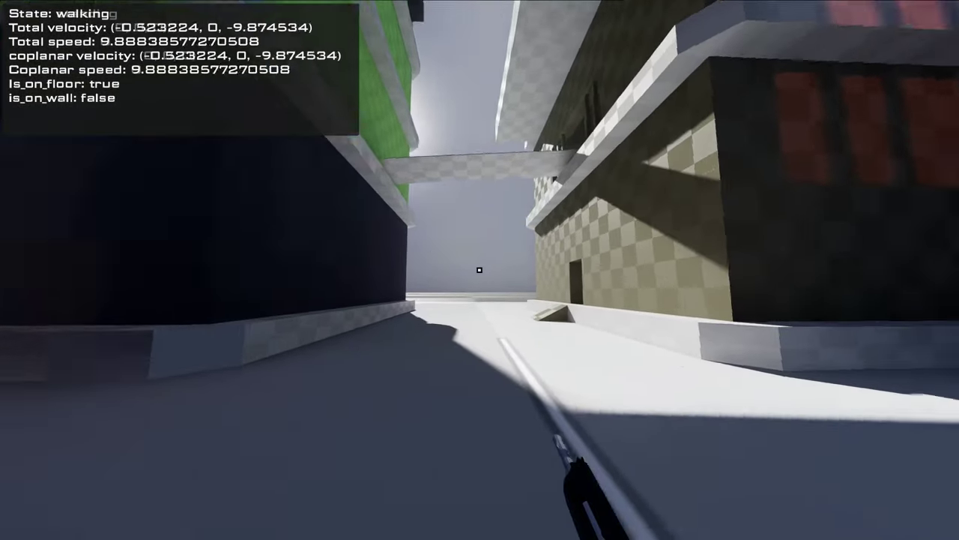
- Run along the street into the green-lit interior and test walking, running and jumping there
key(shift)
key(w)
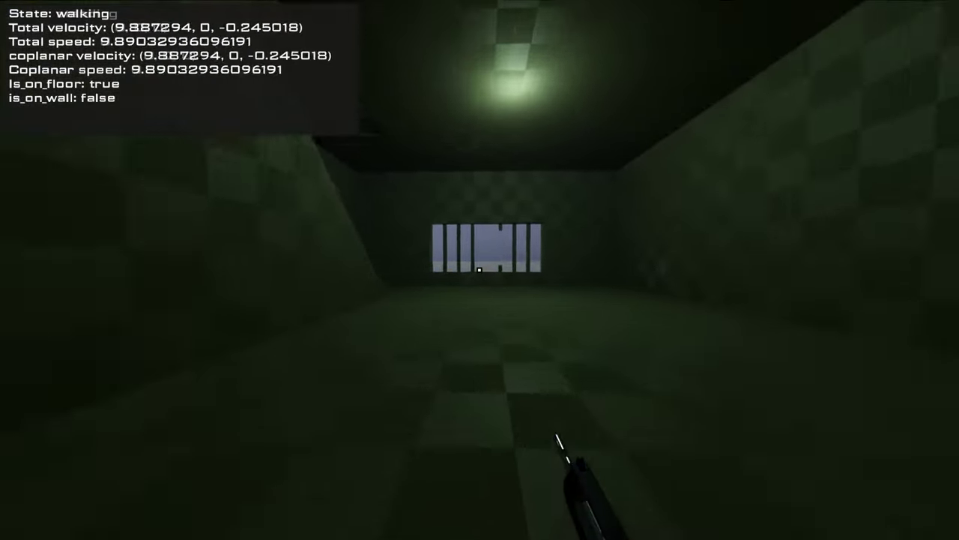
key(w)
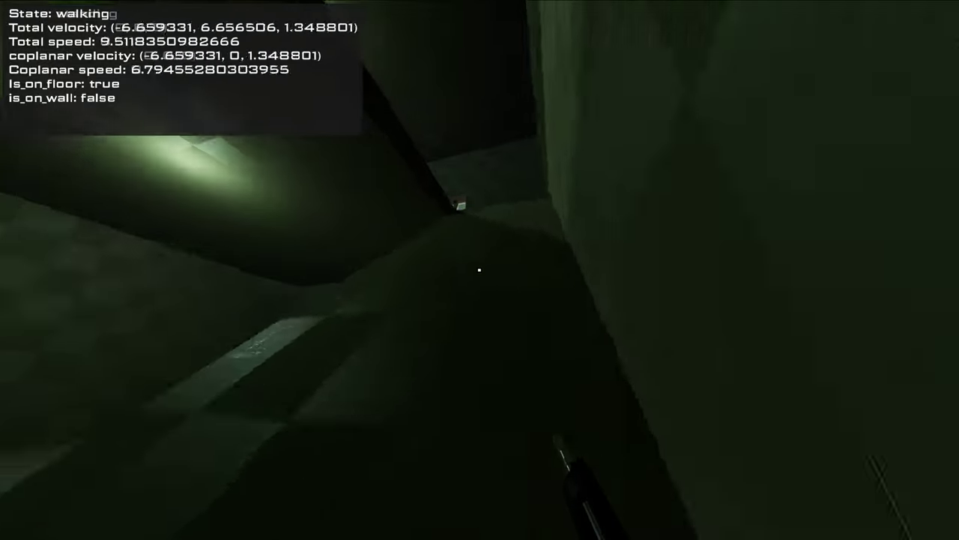
key(shift)
key(space)
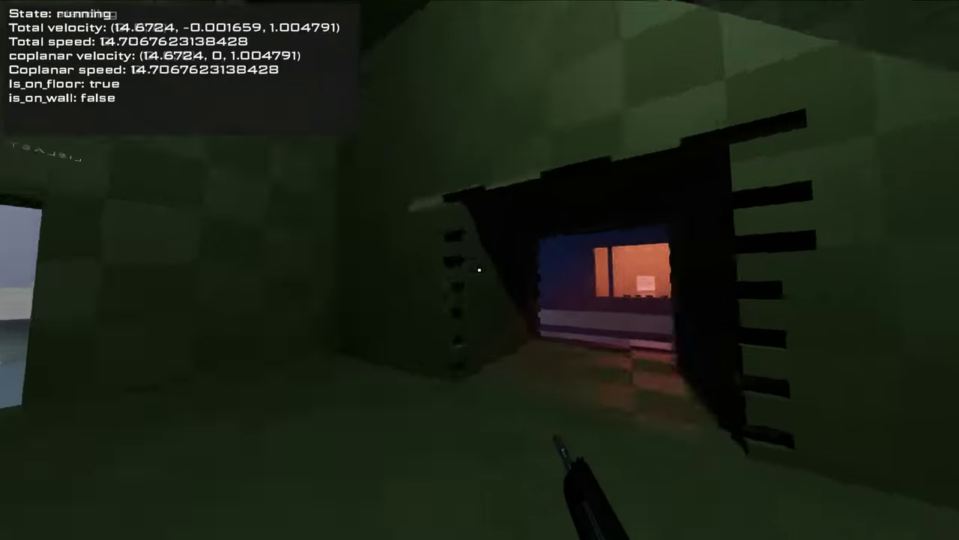
- Run and jump into the red-lit room, cross it and leave through the far doorway in third-person view
click(479, 270)
key(w)
key(space)
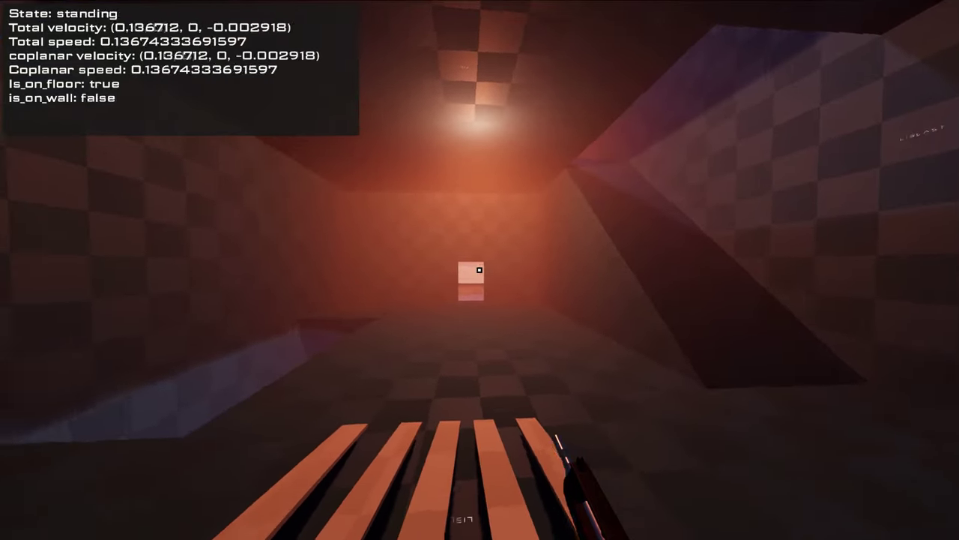
key(w)
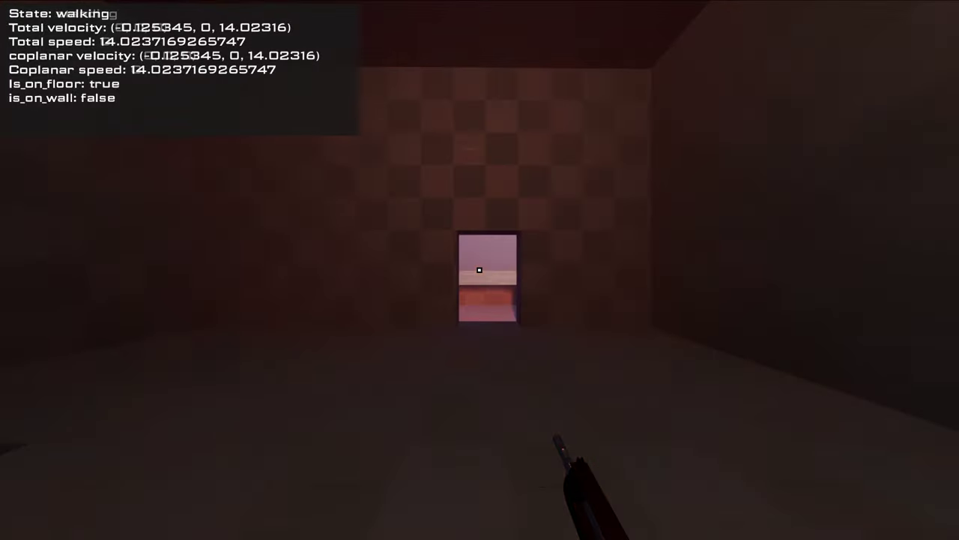
key(v)
key(w)
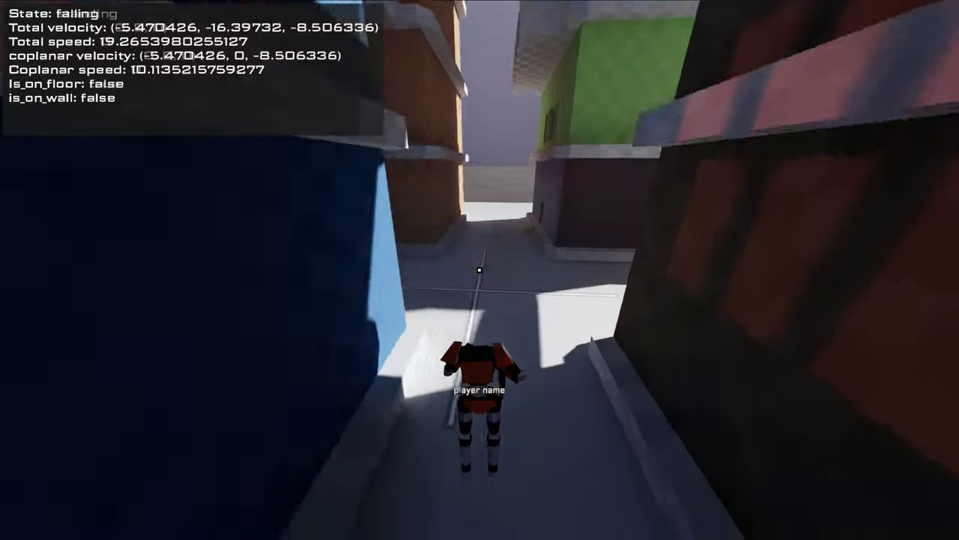
- Toggle repeatedly between first-person and third-person view on the street to check the camera transition
key(v)
key(v)
key(w)
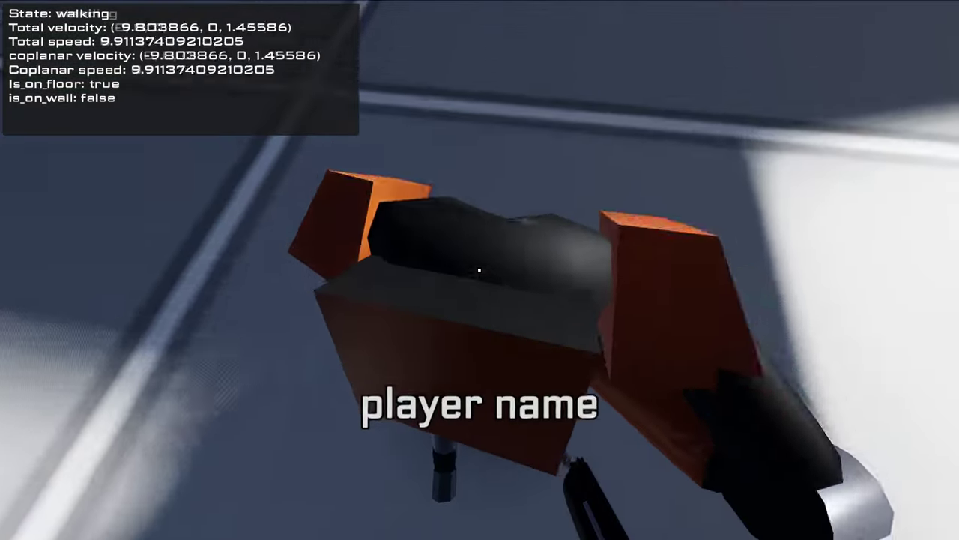
key(v)
key(v)
key(v)
key(v)
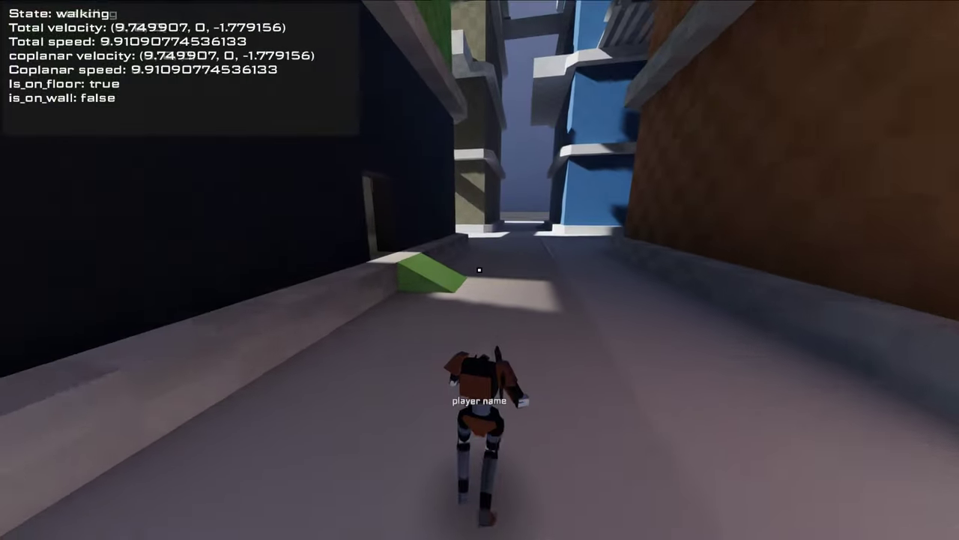
- Move the character sideways and backwards in third-person view, and return to first person
key(d)
key(a)
key(s)
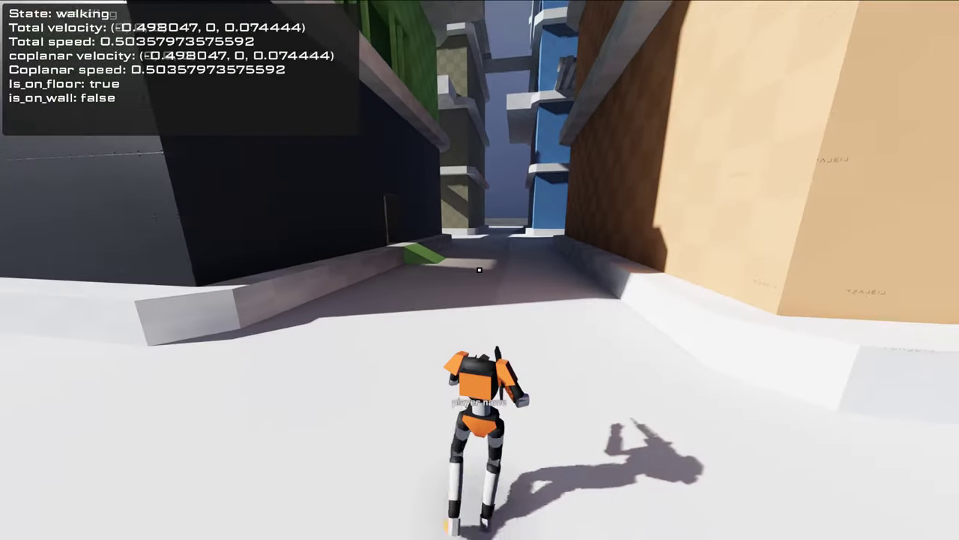
key(v)
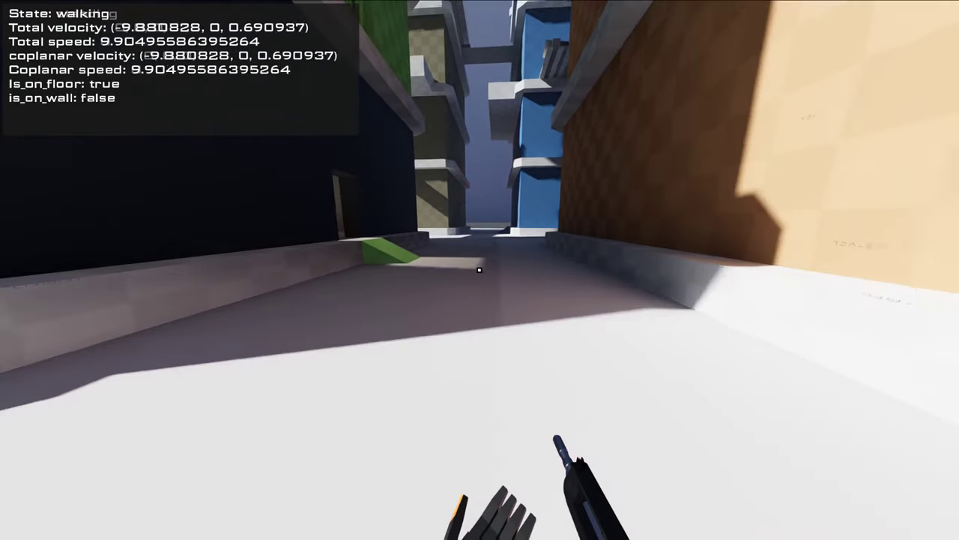
- Walk and sprint along the street towards the blue building in first person, and switch to third-person view
key(w)
key(shift)
key(s)
key(a)
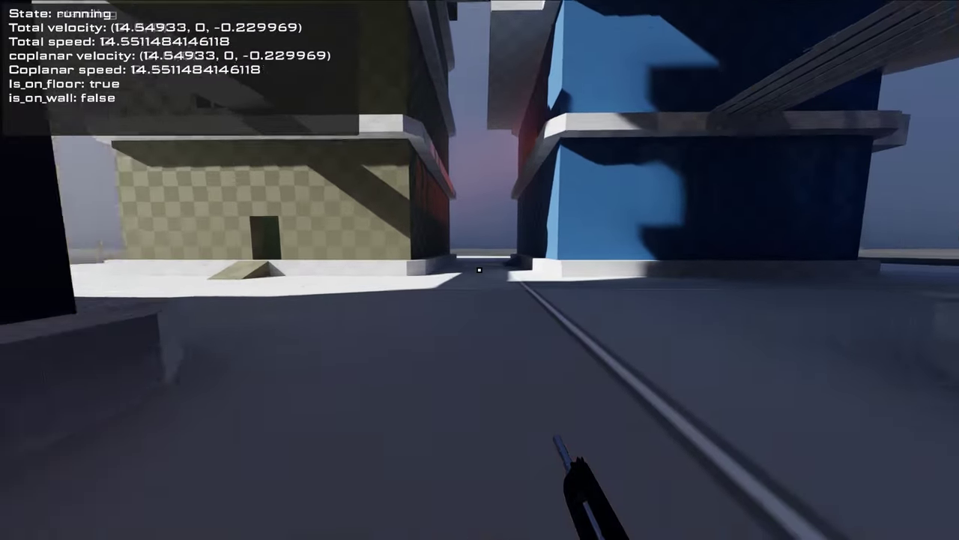
key(v)
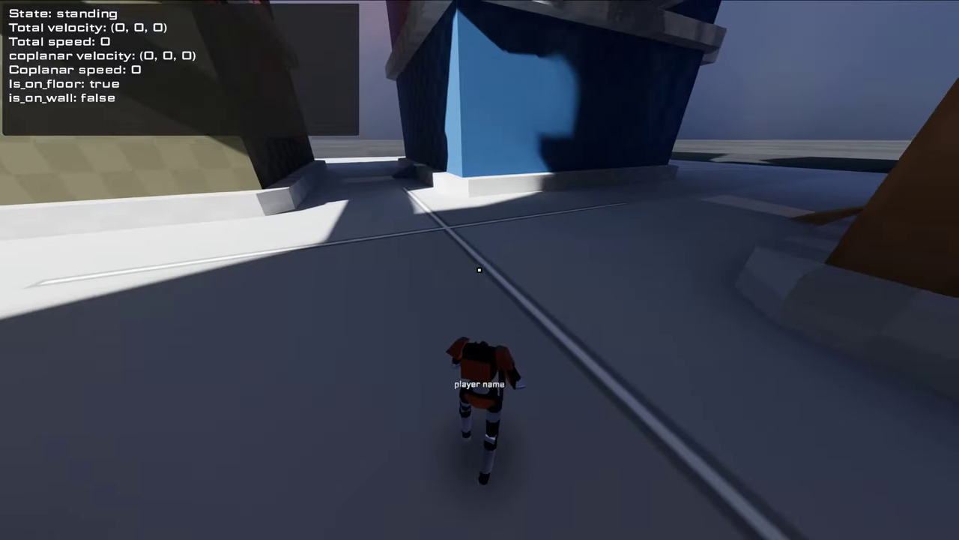
- Examine the character's body, arms and weapon from the close camera while moving in different directions on the street
key(w)
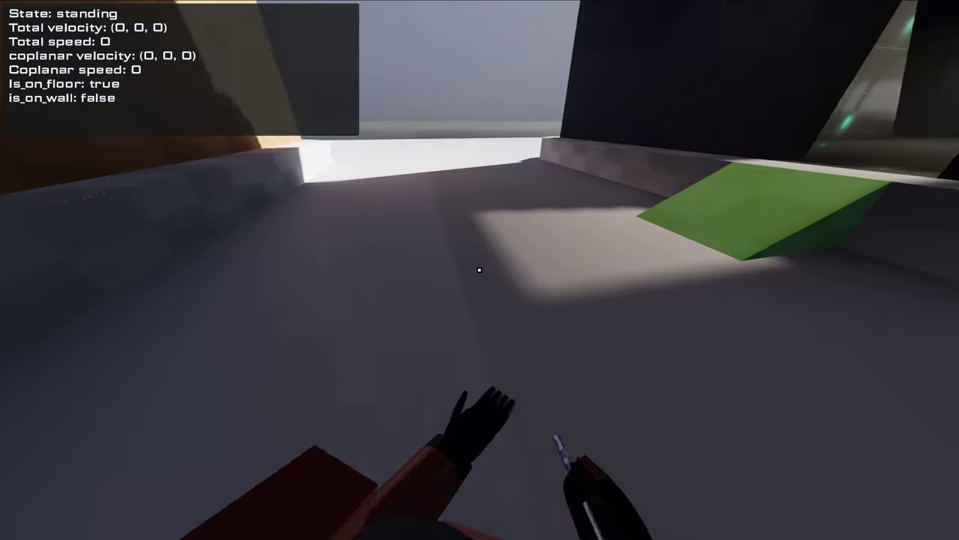
key(w)
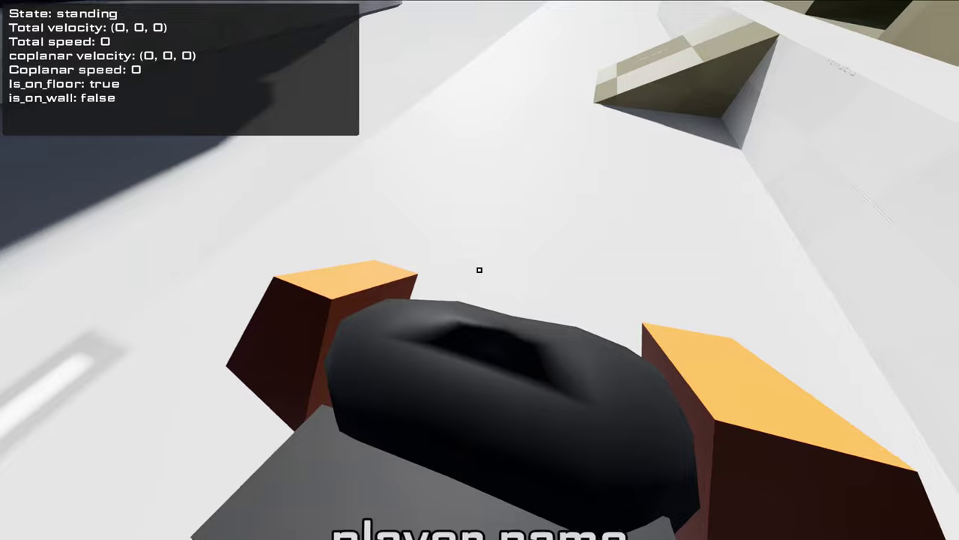
key(w)
key(s)
key(d)
key(a)
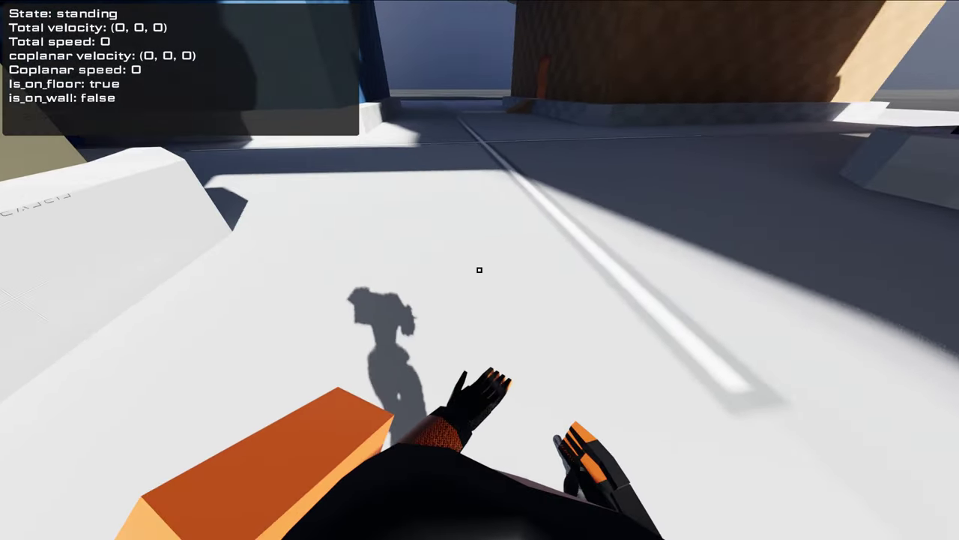
- Walk around the streets in first person to inspect the dark, blue and orange buildings
key(a)
key(w)
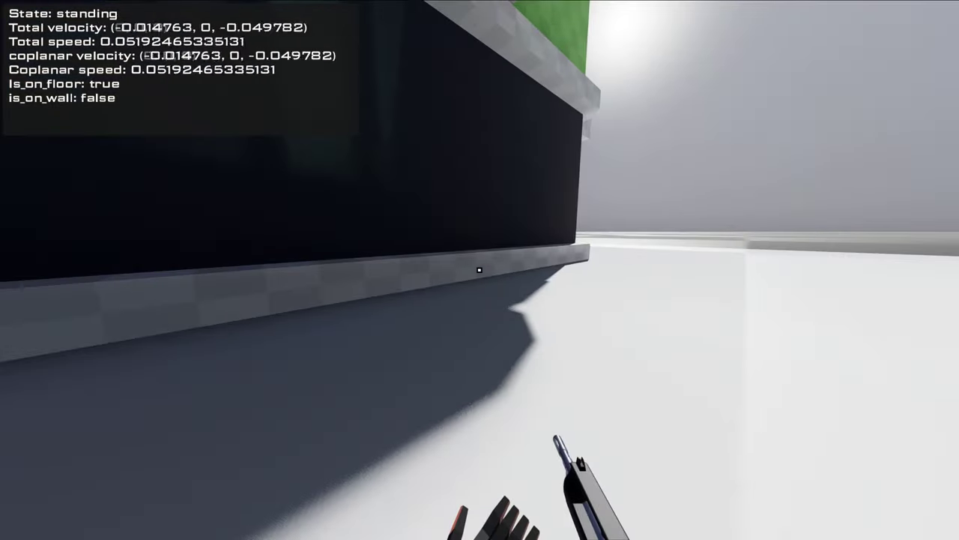
key(w)
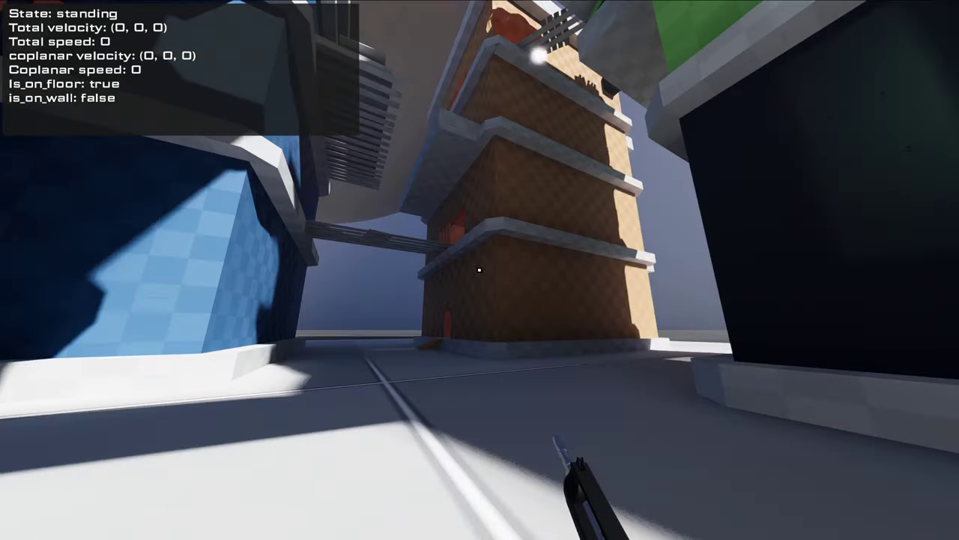
key(w)
click(479, 270)
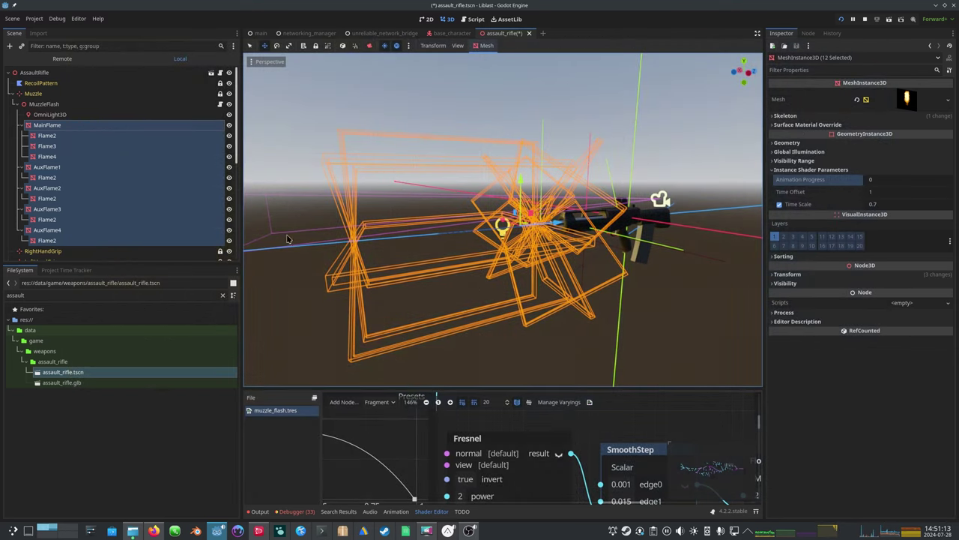
- Bring the running game client window in front of the Godot editor
click(448, 531)
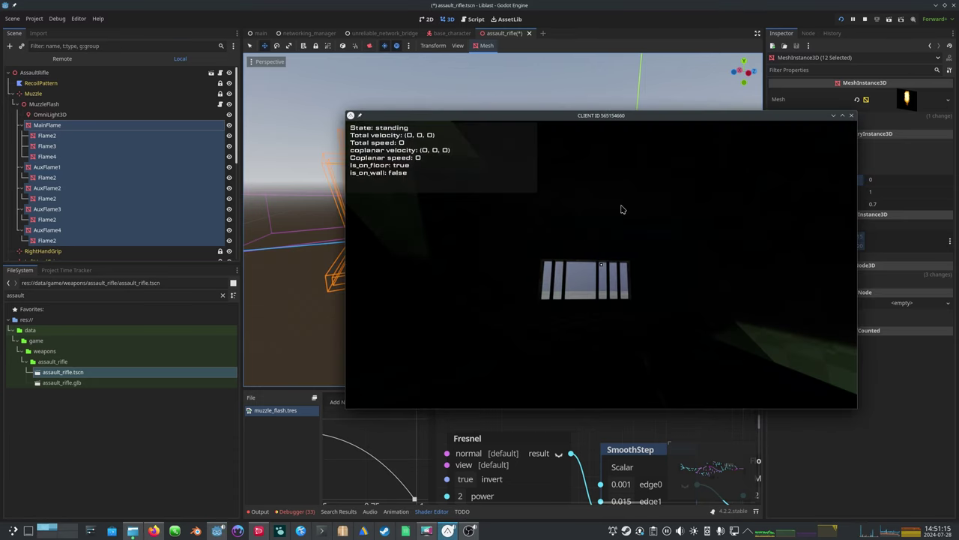
- Stop the running game and return to the assault rifle scene
click(672, 190)
click(602, 264)
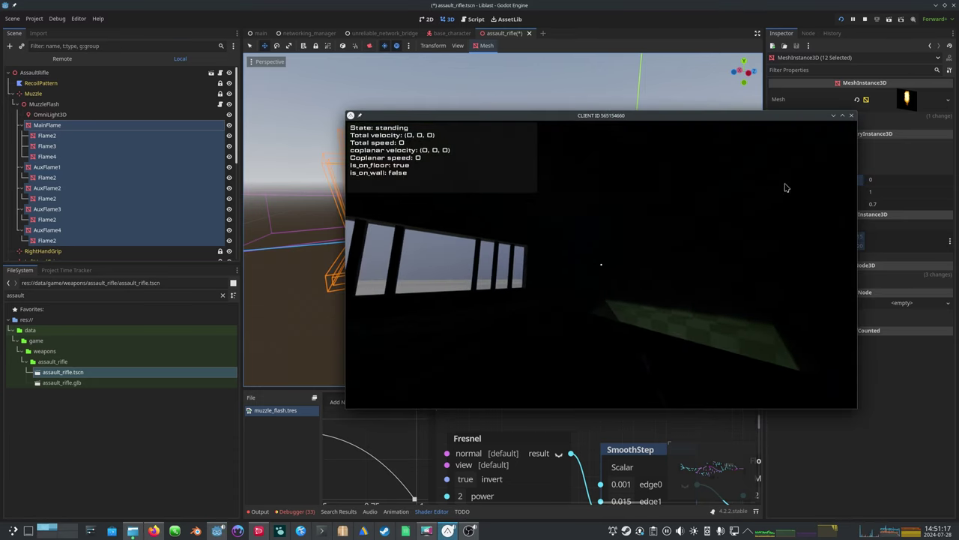
key(F8)
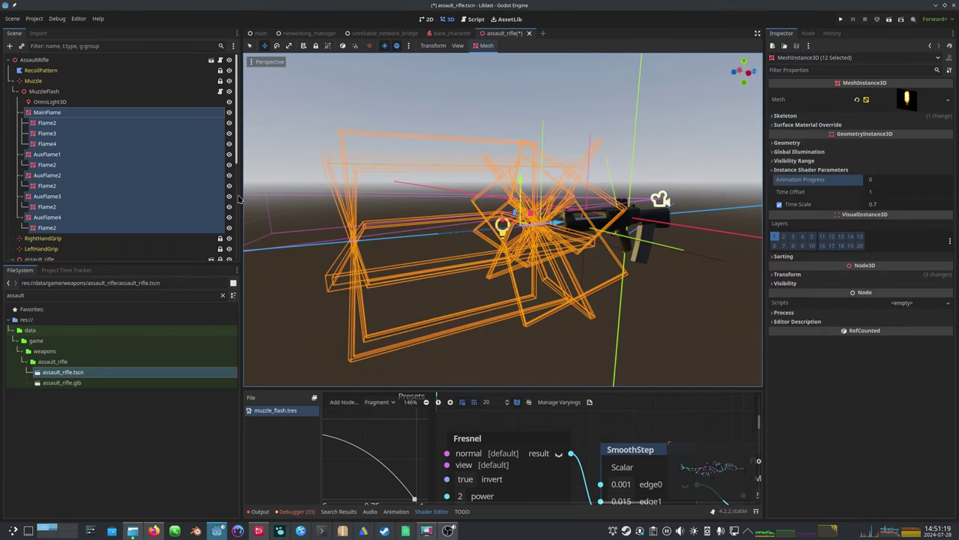
- Narrow the scene and file docks to widen the 3D viewport, and hide the viewport gizmos
drag(240, 195, 122, 194)
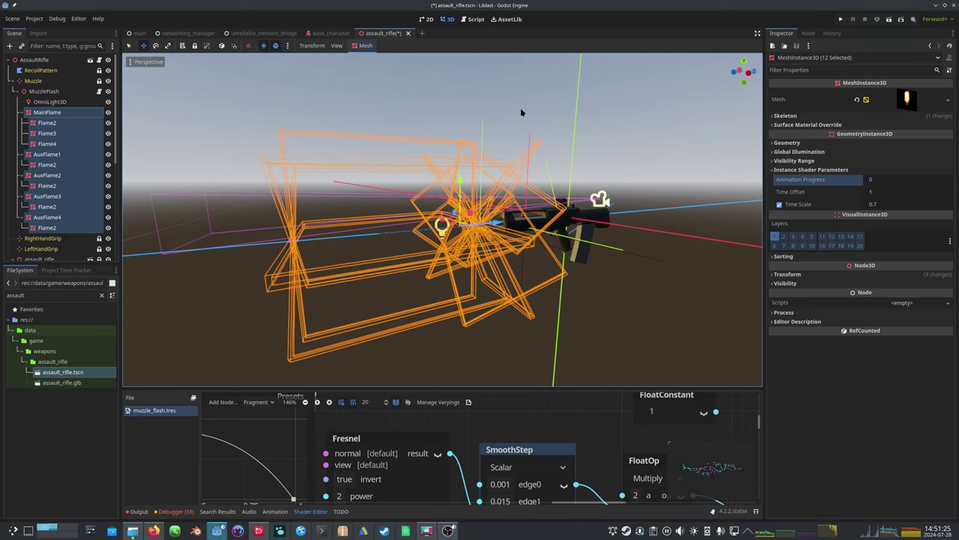
click(144, 61)
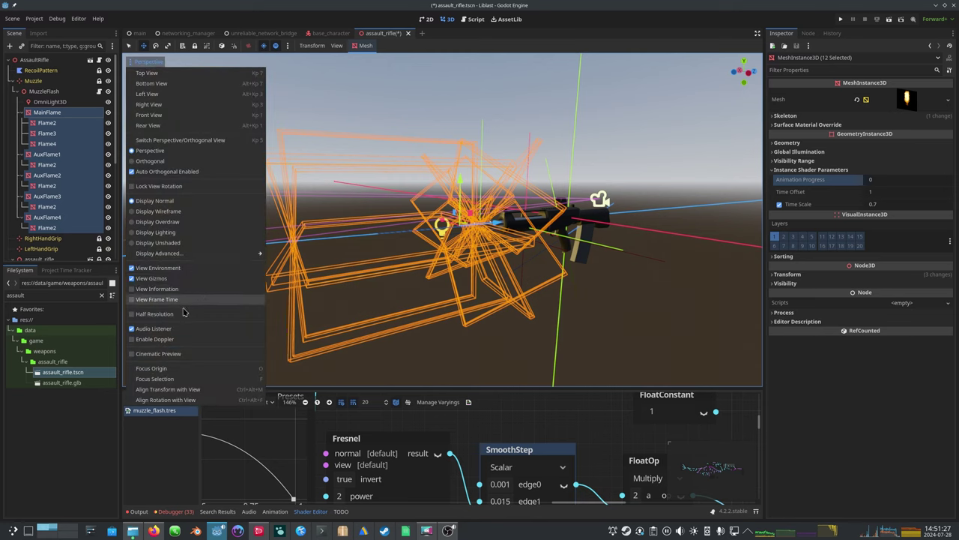
click(177, 279)
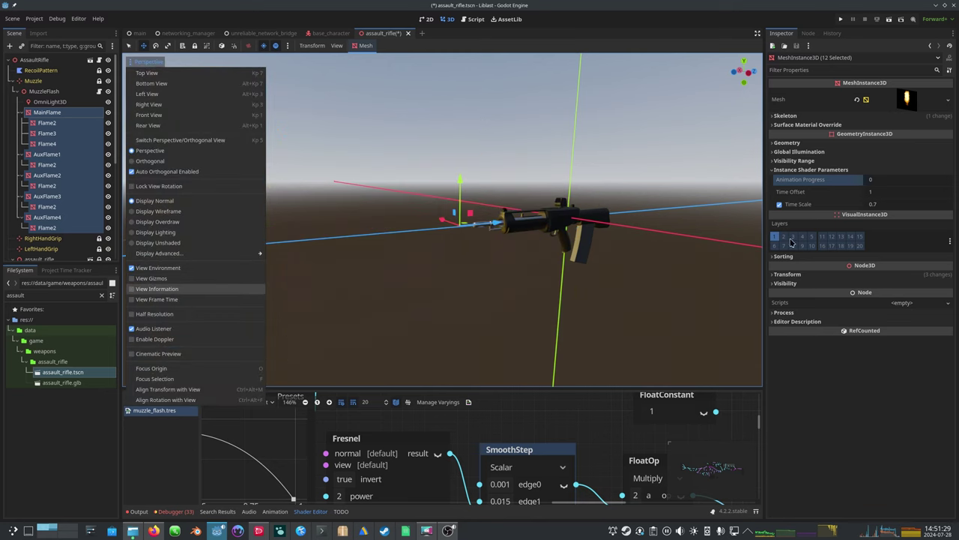
click(742, 14)
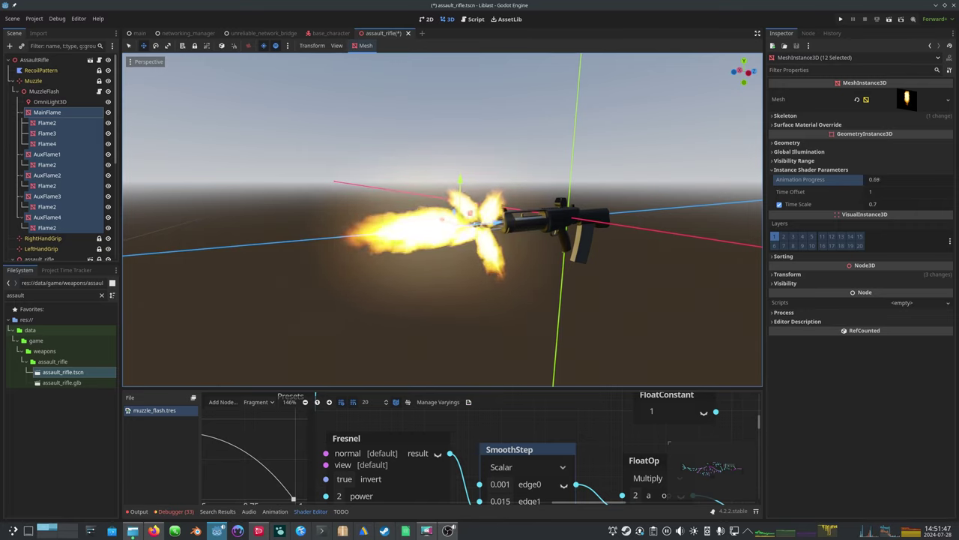
middle_drag(563, 235, 476, 221)
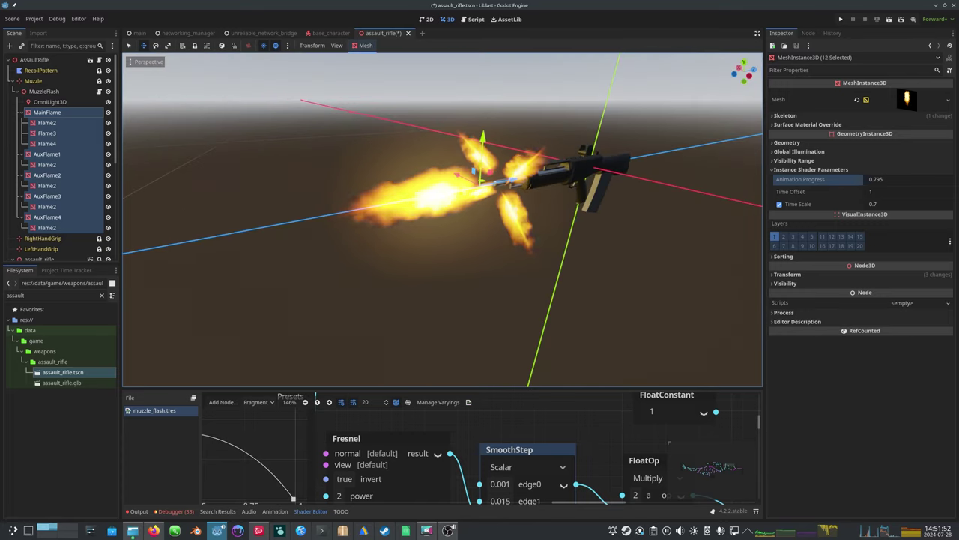
- Try moving MainFlame down by about 0.279 m and hiding its Flame2, Flame3 and Flame4 children
click(49, 113)
drag(410, 155, 373, 289)
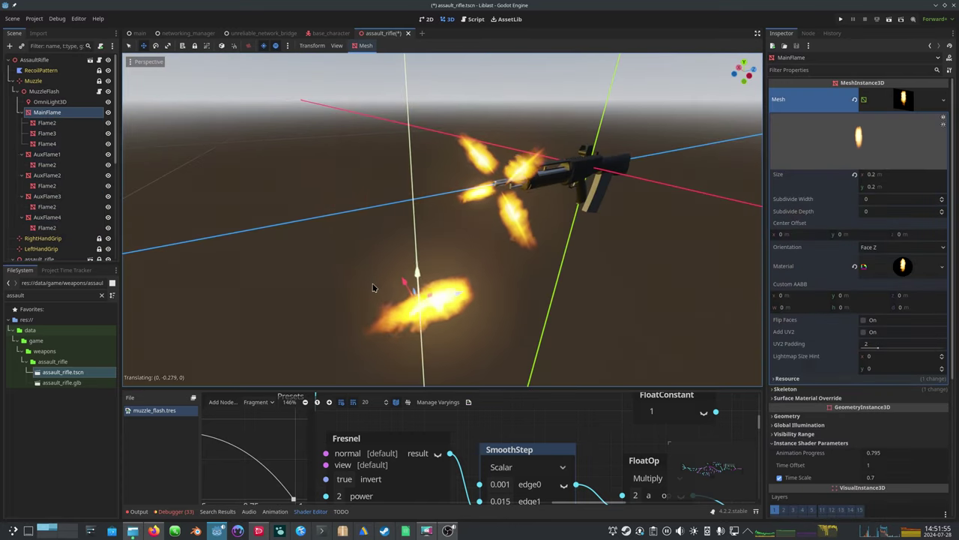
click(55, 124)
shift+click(60, 143)
click(104, 126)
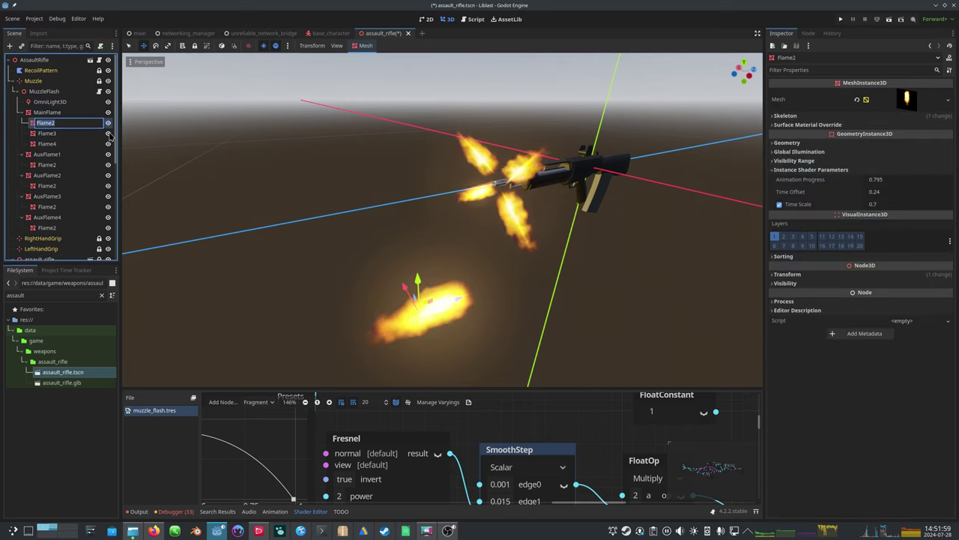
click(47, 154)
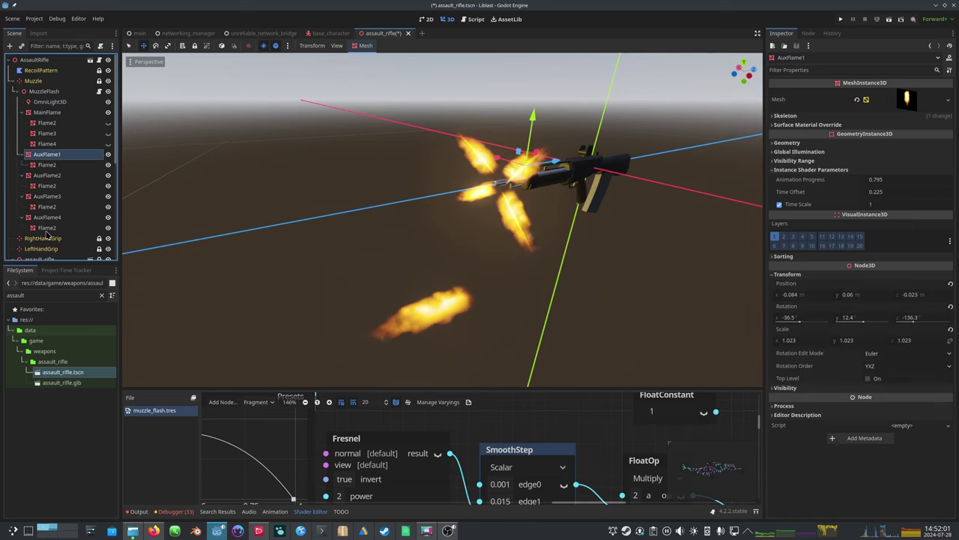
shift+click(46, 227)
- Set the Animation Progress shader parameter to 0.785 on MainFlame and all the other flame meshes together
click(50, 112)
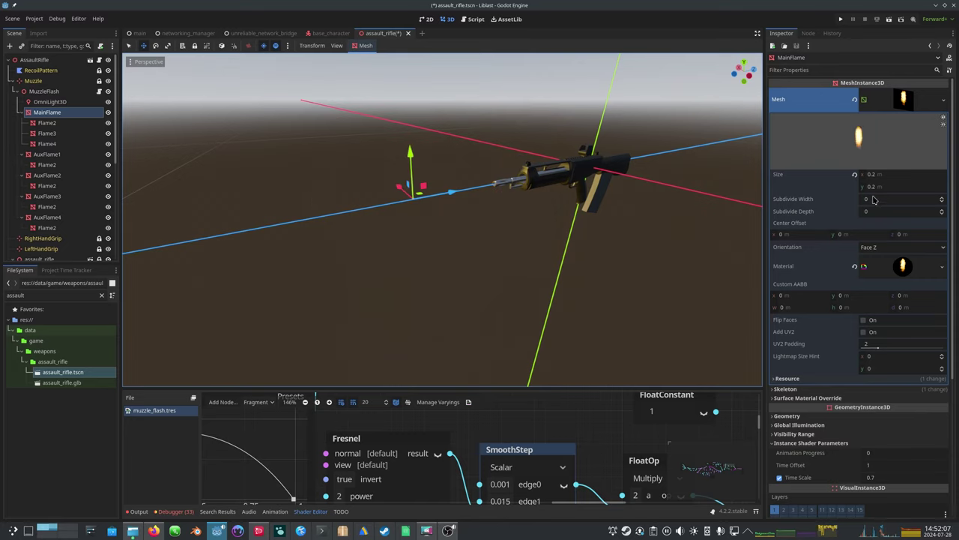
shift+click(48, 228)
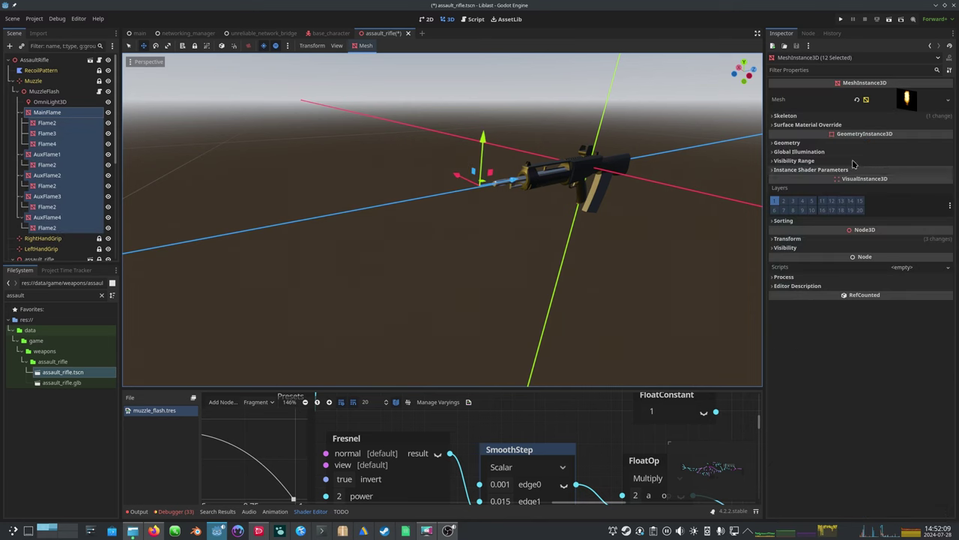
click(795, 170)
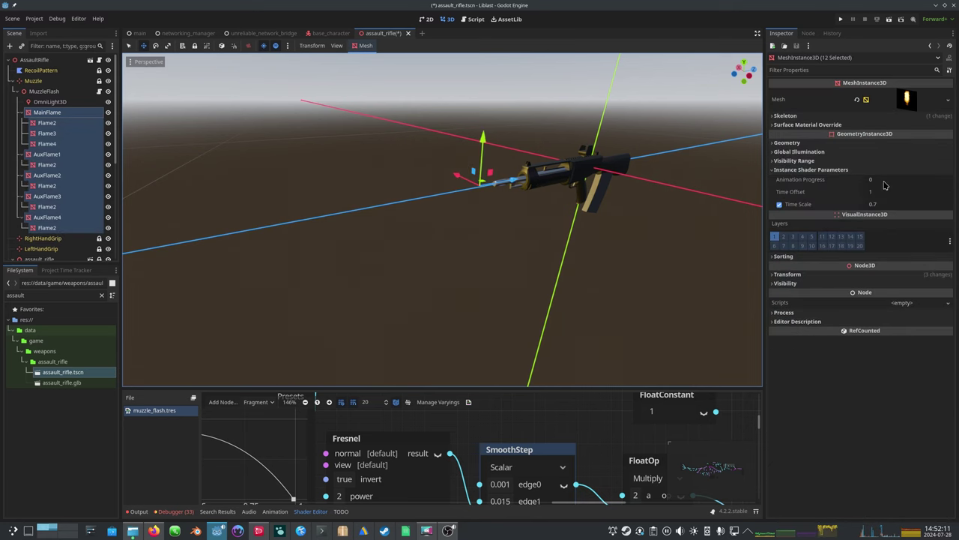
drag(884, 182, 948, 182)
- Hide all flame meshes of the muzzle flash except MainFlame
click(51, 122)
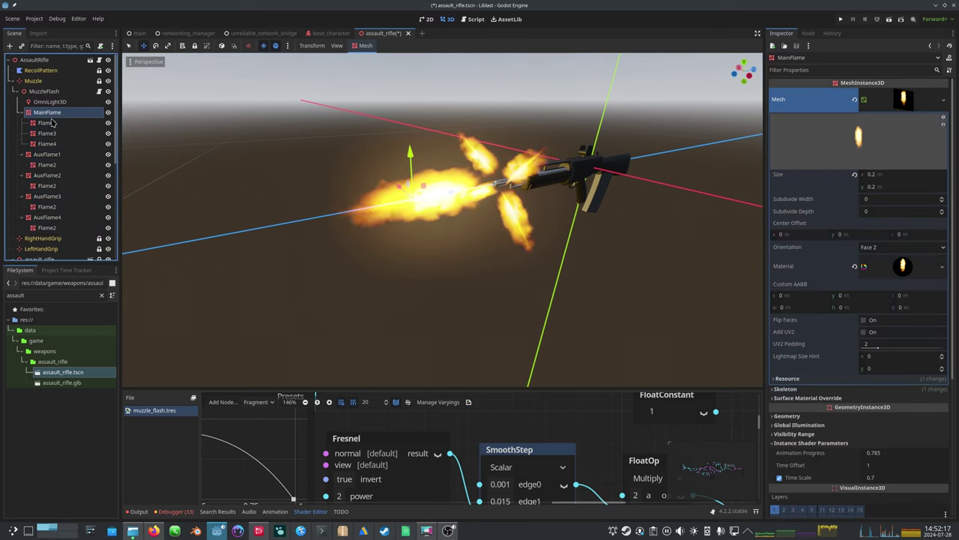
shift+click(49, 229)
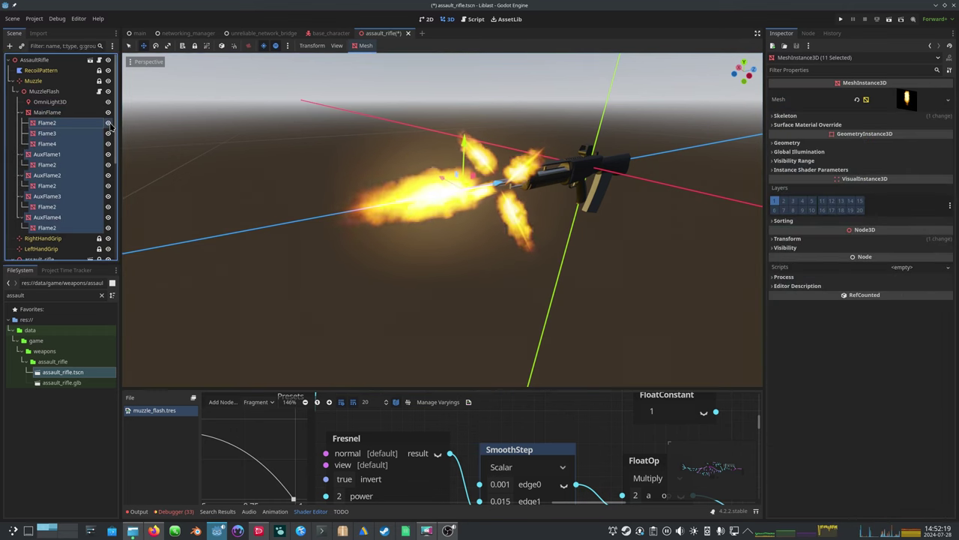
click(108, 123)
click(50, 122)
click(48, 112)
- Examine MainFlame up close from several angles, including in wireframe display, and return to normal display
key(f)
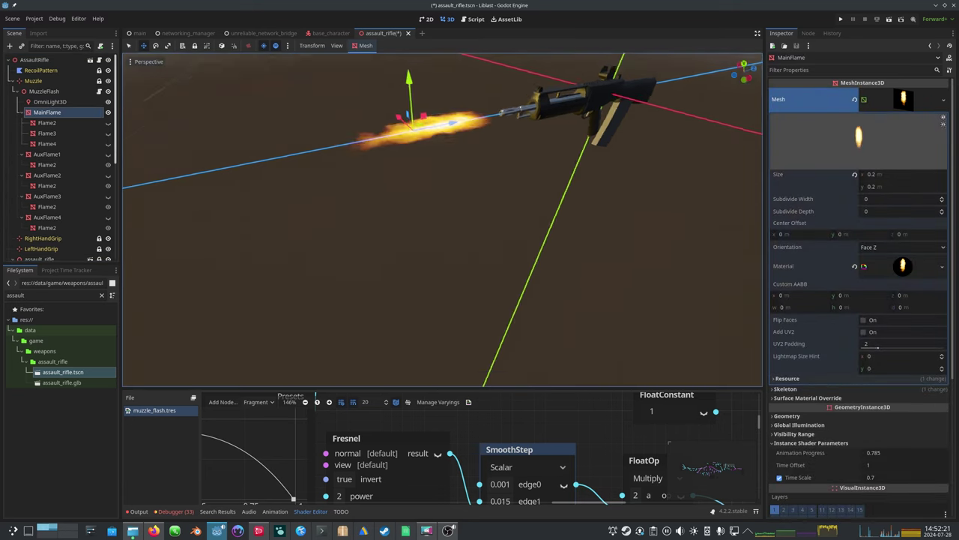
key(f)
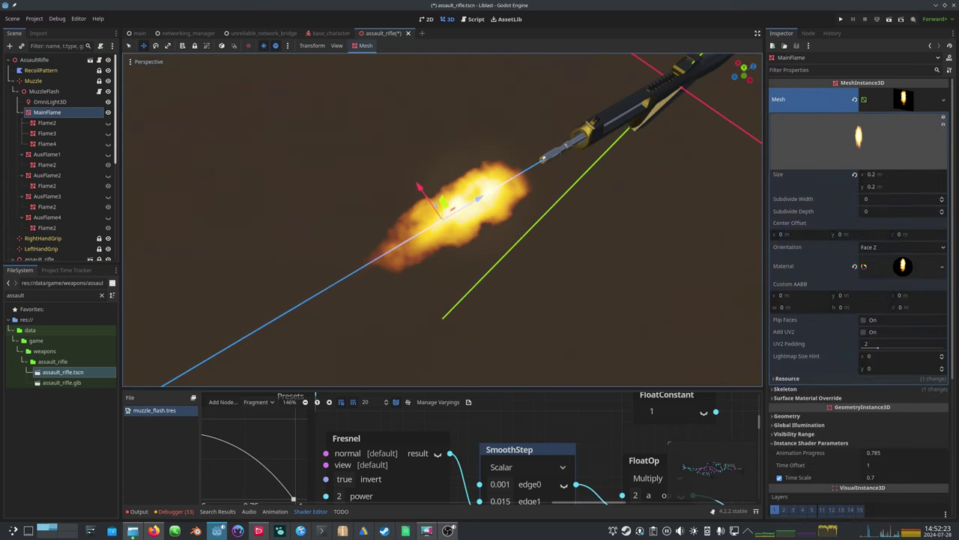
scroll(600, 161, up, 4)
middle_drag(615, 158, 578, 171)
scroll(555, 179, down, 7)
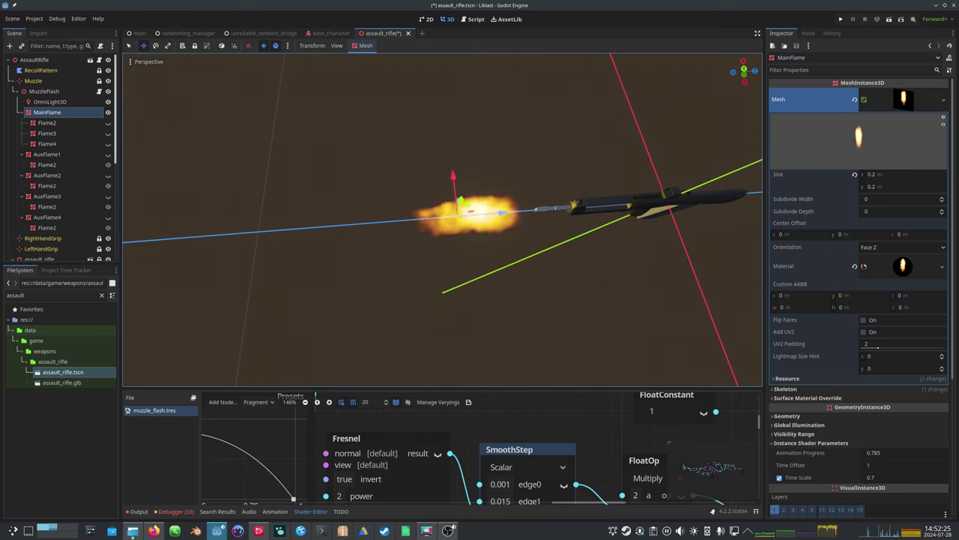
scroll(556, 180, up, 5)
click(147, 61)
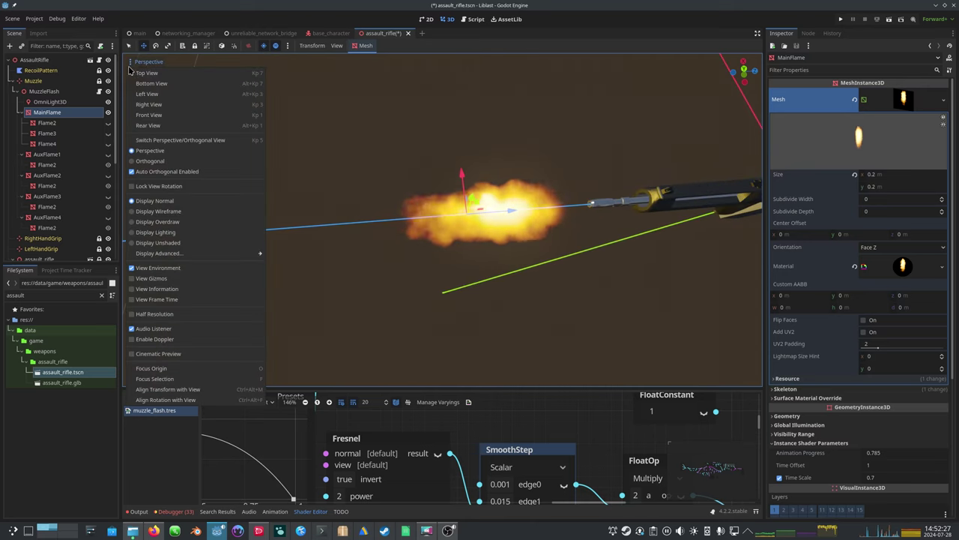
click(192, 213)
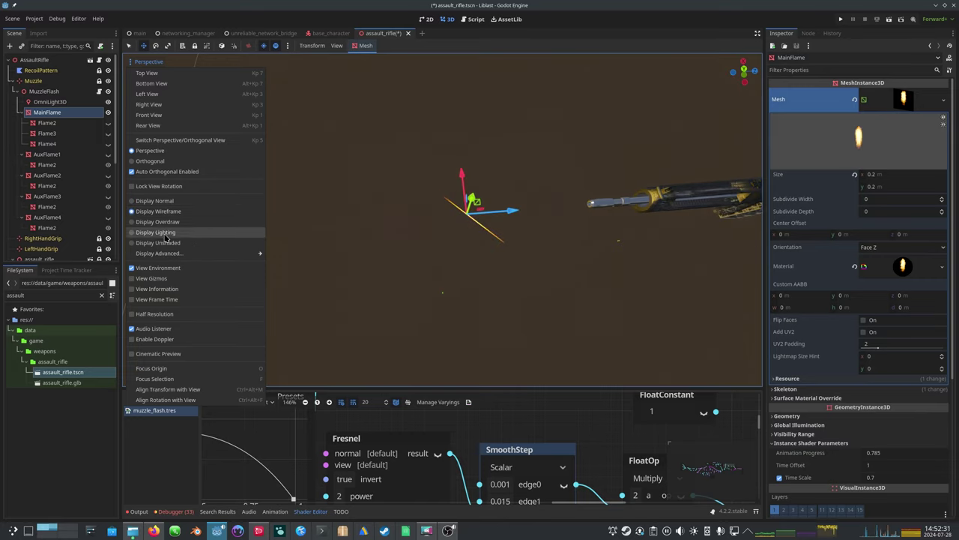
click(171, 202)
- Show the viewport gizmos again and expand the material of MainFlame's mesh
click(154, 278)
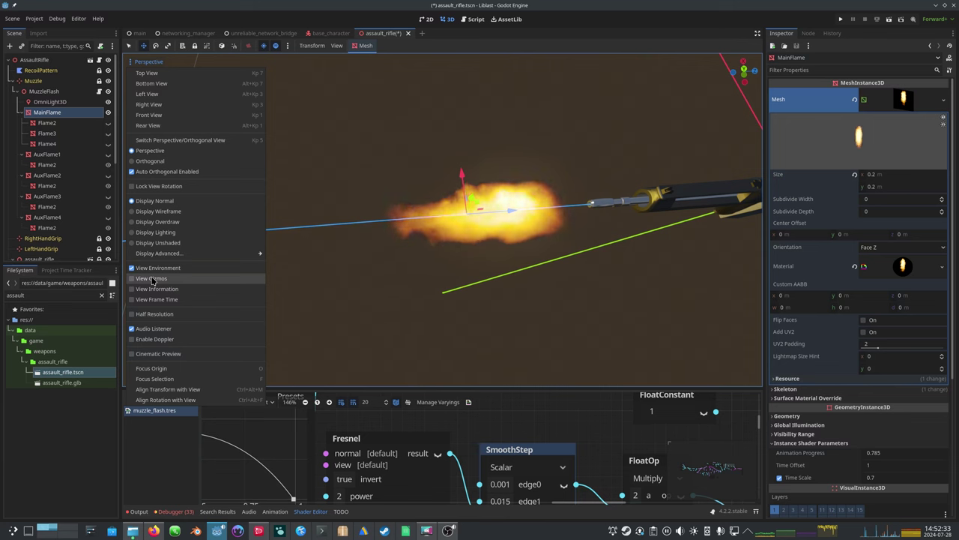
mouse_move(161, 253)
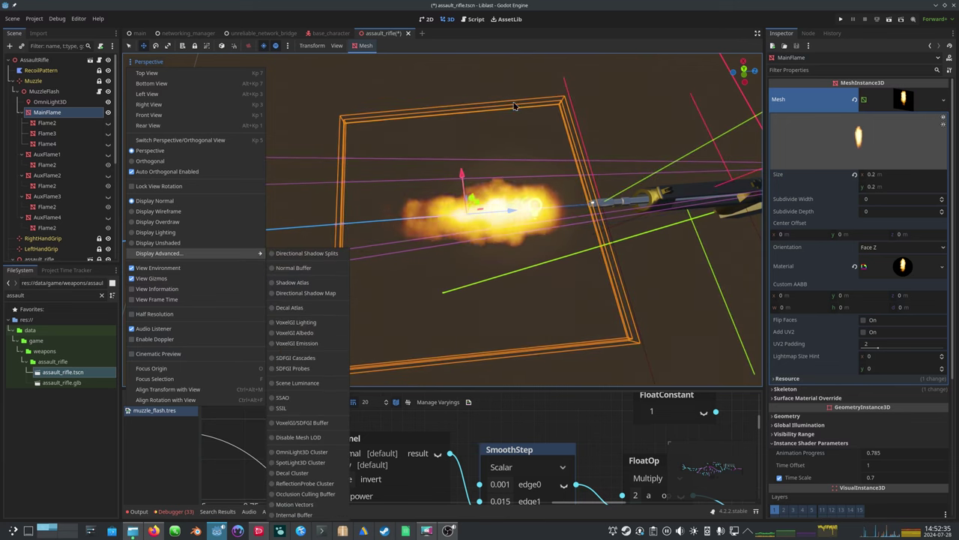
click(904, 274)
click(904, 266)
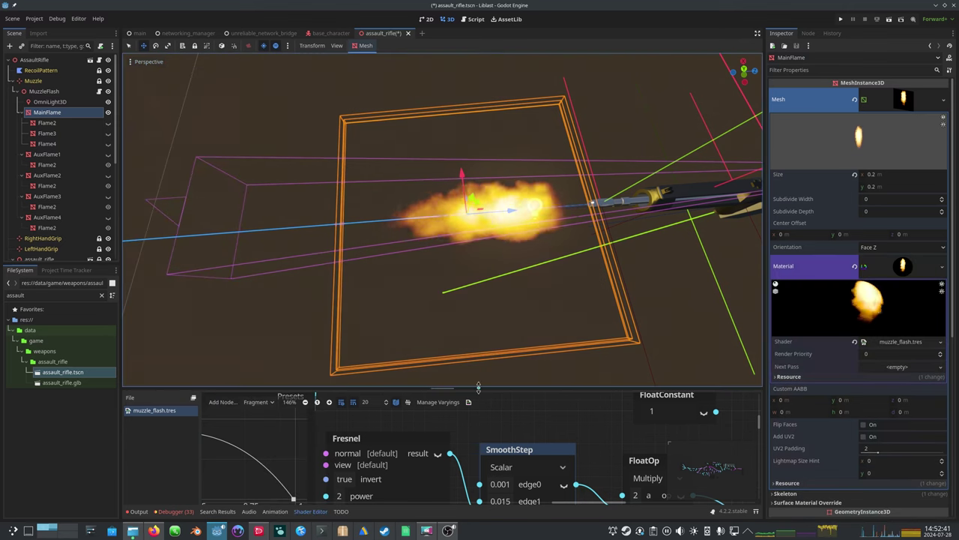
- Enlarge the shader editor and follow the muzzle_flash.tres node graph from its input nodes to the Texture2D node
drag(479, 387, 478, 147)
scroll(383, 204, down, 7)
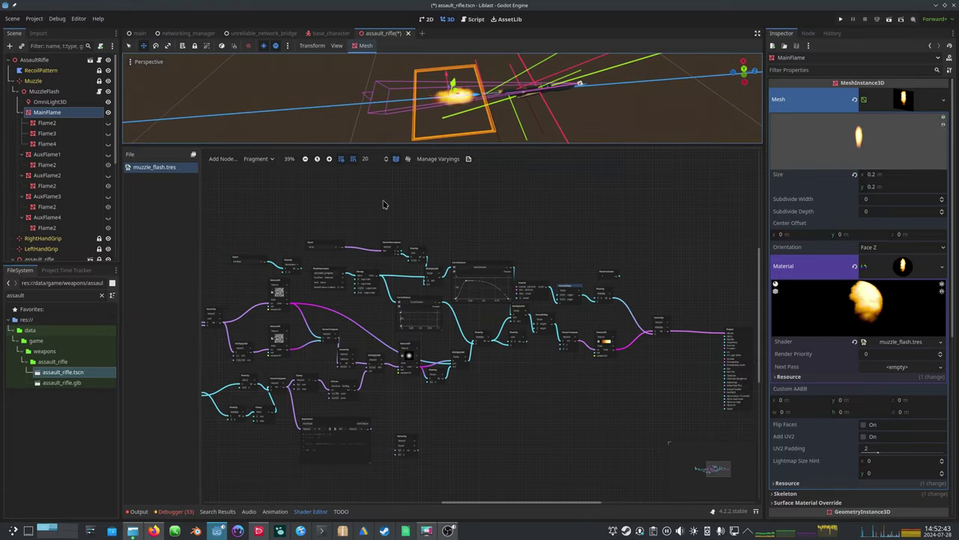
scroll(313, 213, up, 5)
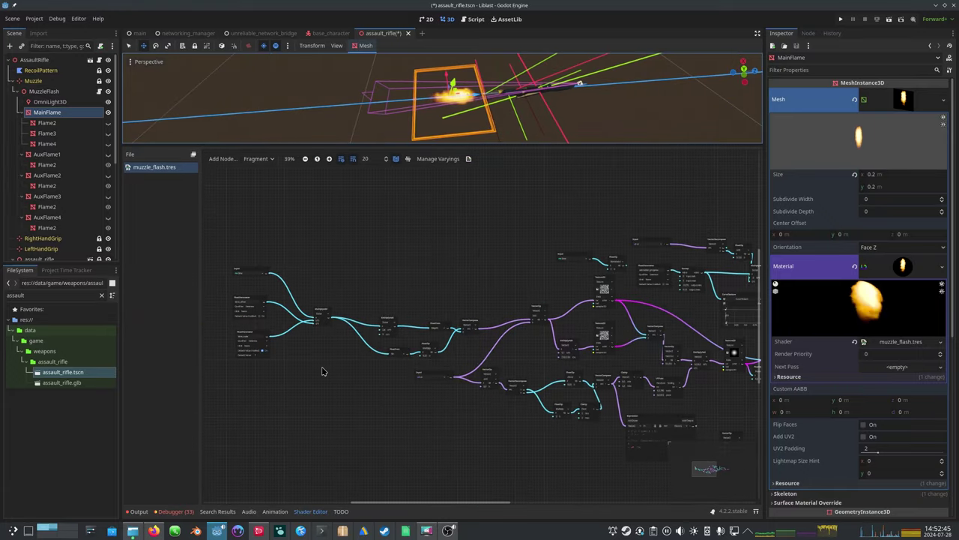
middle_drag(632, 402, 373, 389)
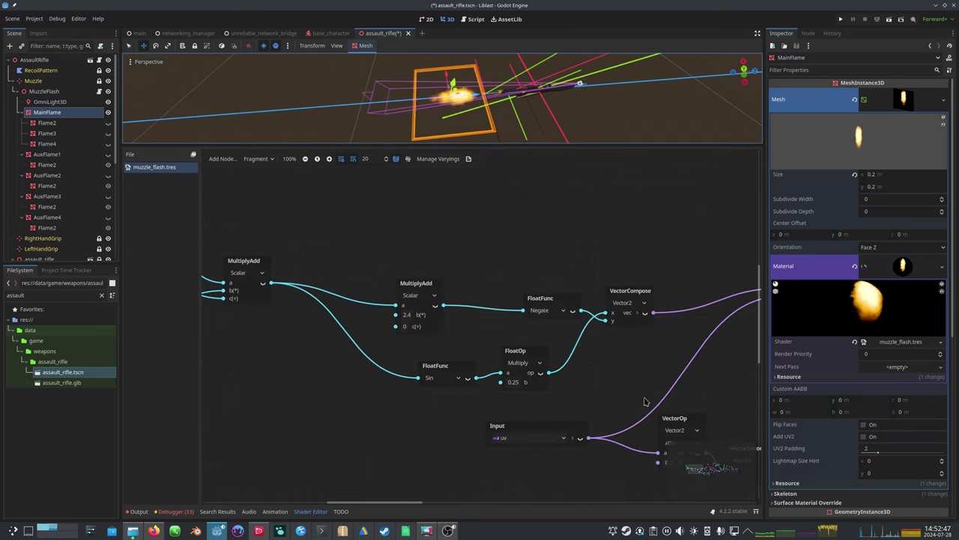
middle_drag(635, 399, 274, 349)
middle_drag(675, 366, 248, 323)
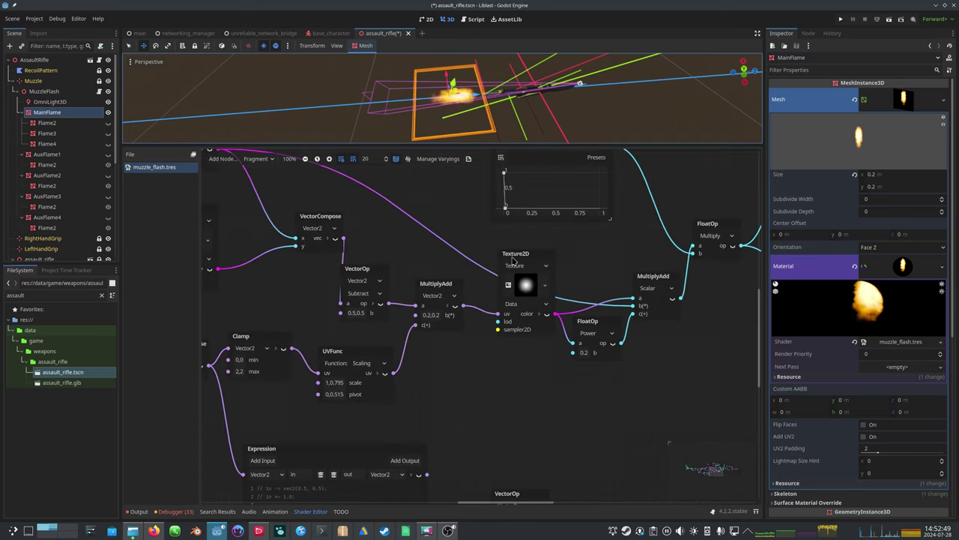
- Open the radial gradient texture of the Texture2D node and expand its gradient for editing
drag(512, 258, 498, 274)
scroll(525, 304, up, 4)
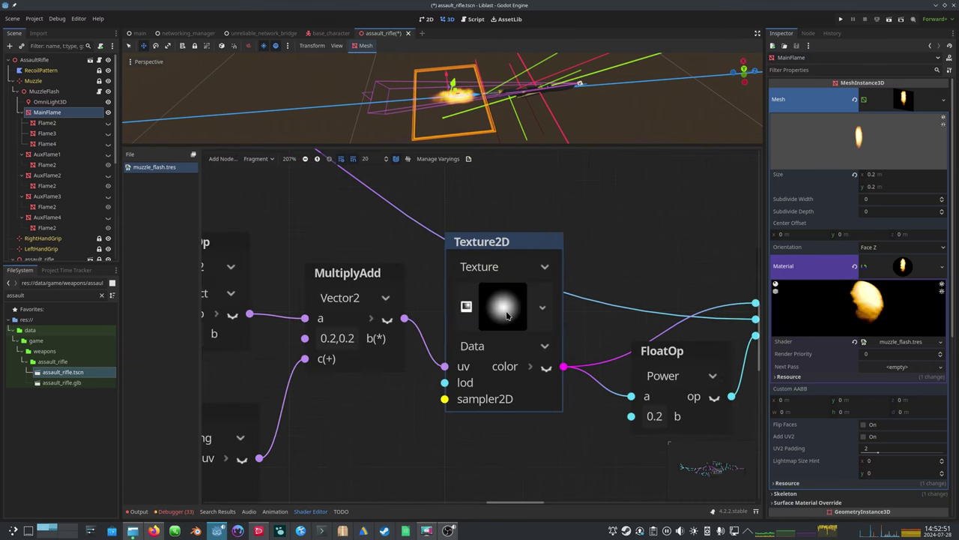
click(500, 301)
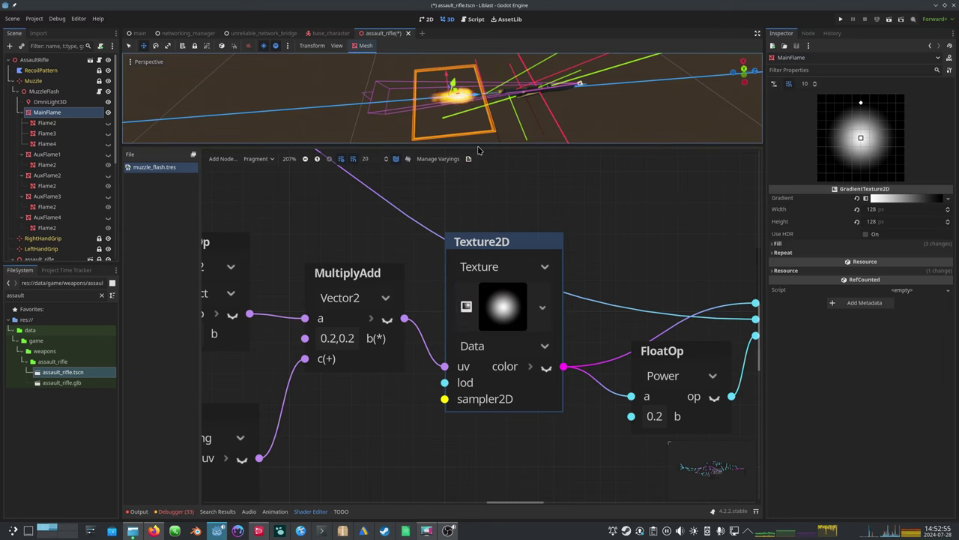
drag(471, 142, 472, 272)
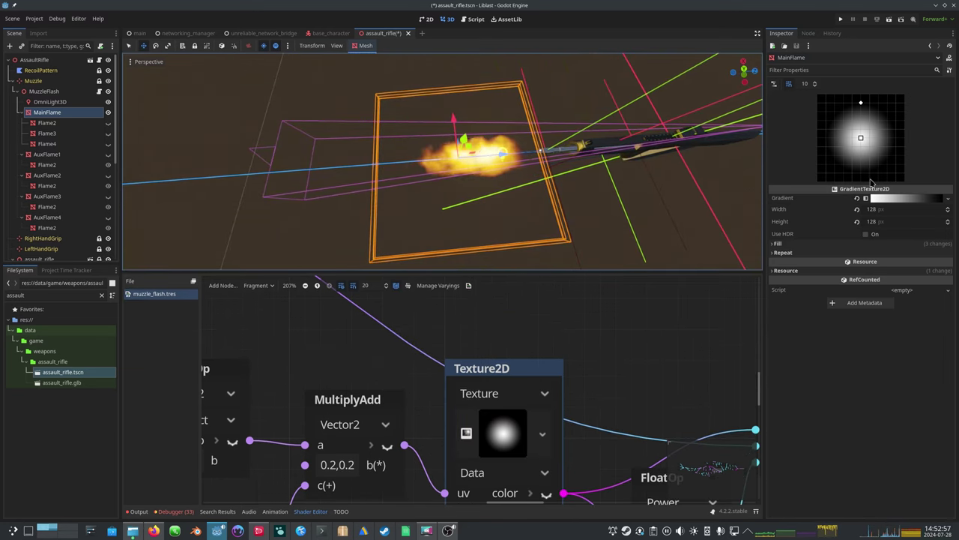
click(881, 197)
- Try a harder edge on the radial gradient by moving its white stop close to the black stop
drag(772, 233, 890, 245)
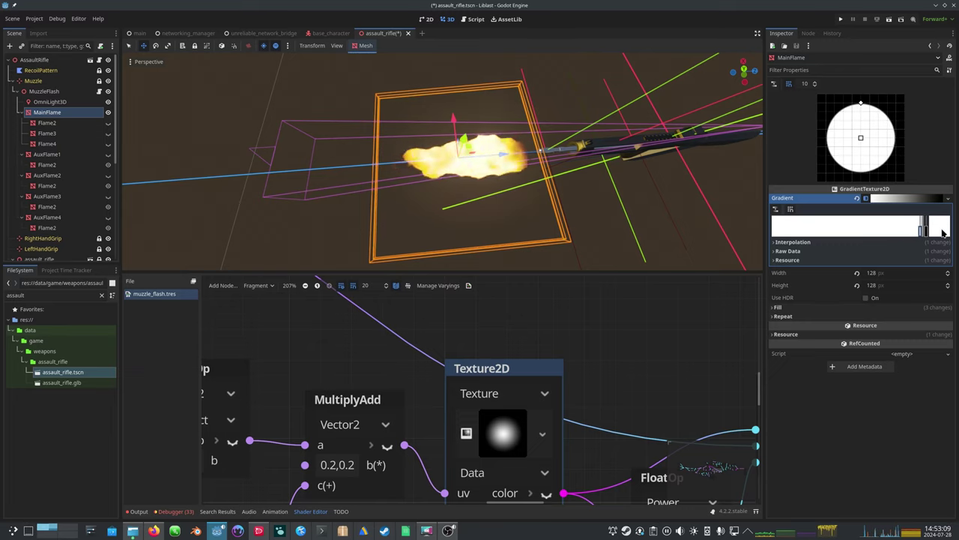
drag(905, 234, 909, 235)
key(ctrl+z)
key(ctrl+shift+z)
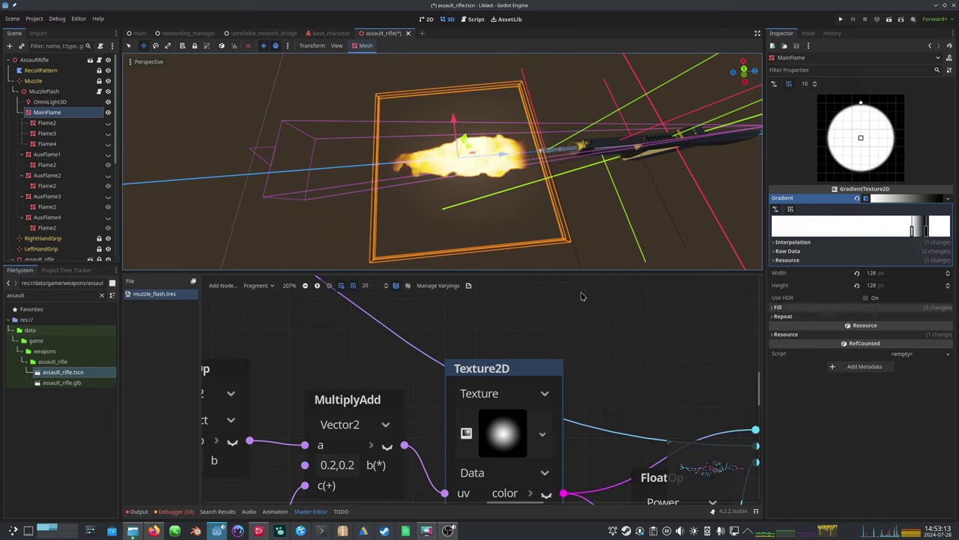
drag(907, 230, 903, 231)
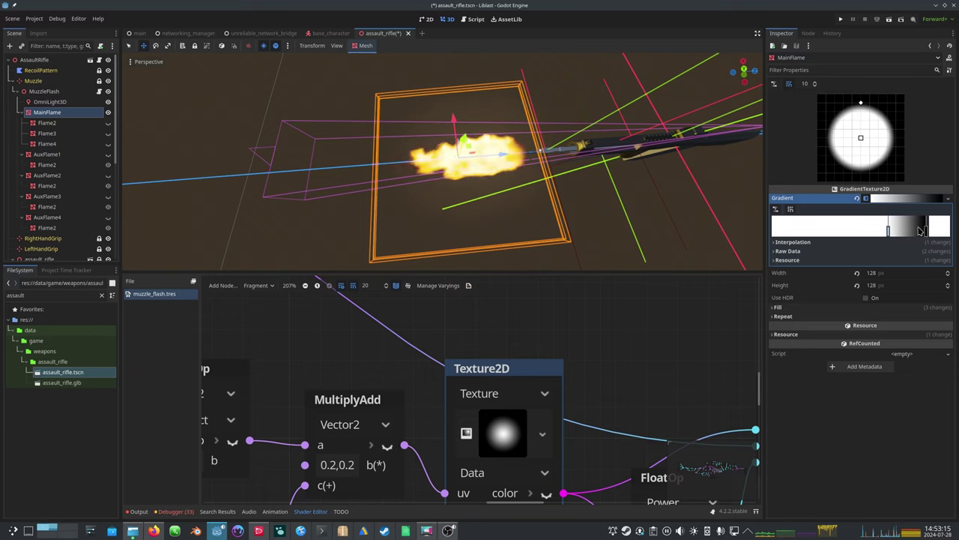
- Soften the radial gradient by moving the black stop inward and the white stop back near the start
click(929, 231)
click(928, 230)
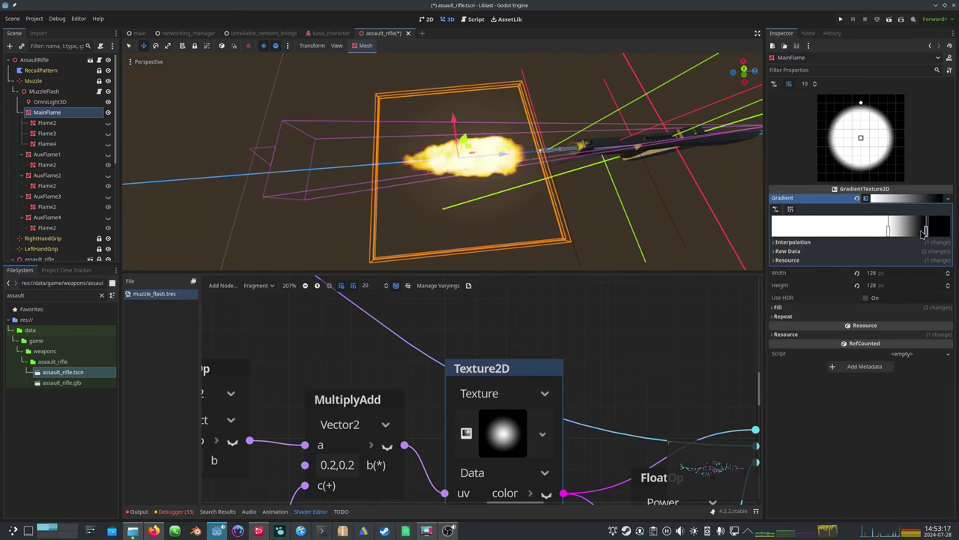
drag(890, 233, 782, 234)
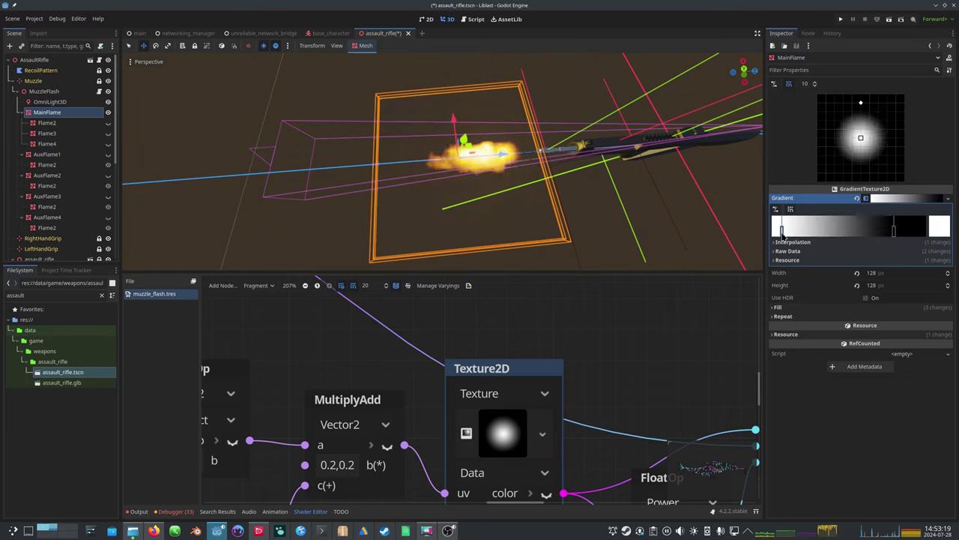
- Harden the radial gradient into a large disc by repositioning the white and black stops close together near the gradient's outer end
drag(892, 237, 796, 244)
drag(930, 241, 957, 237)
drag(784, 232, 888, 232)
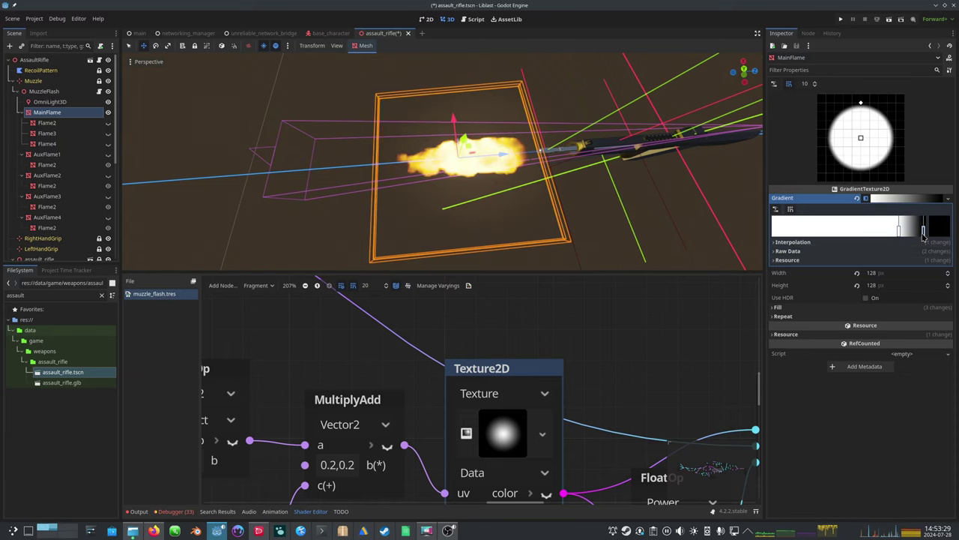
drag(924, 235, 713, 242)
drag(771, 233, 914, 285)
drag(896, 234, 937, 235)
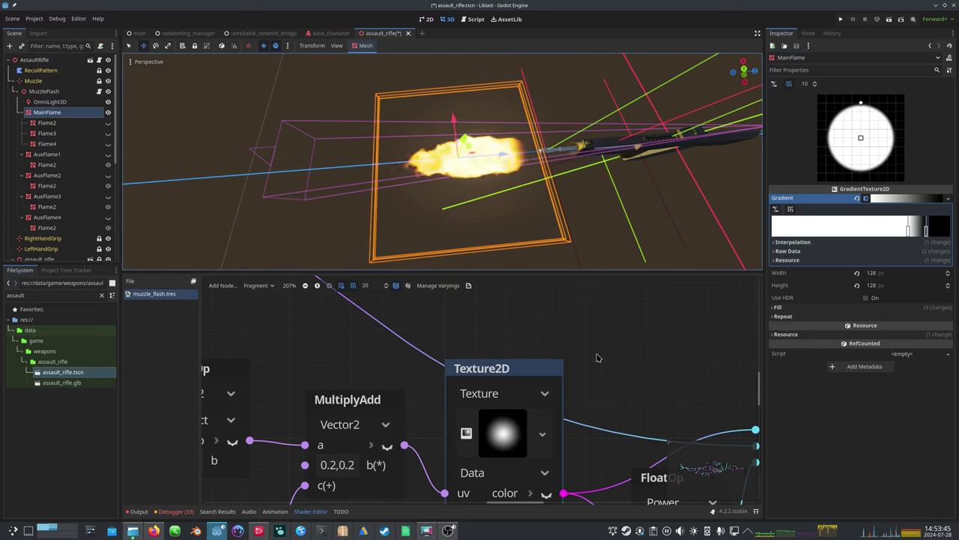
- Examine the two noise Texture2D nodes and the VectorCompose node they feed in the muzzle_flash.tres graph
scroll(601, 358, down, 1)
scroll(620, 395, down, 1)
middle_drag(596, 413, 416, 363)
drag(474, 413, 476, 425)
scroll(348, 380, down, 2)
middle_drag(219, 362, 563, 481)
middle_drag(443, 377, 675, 426)
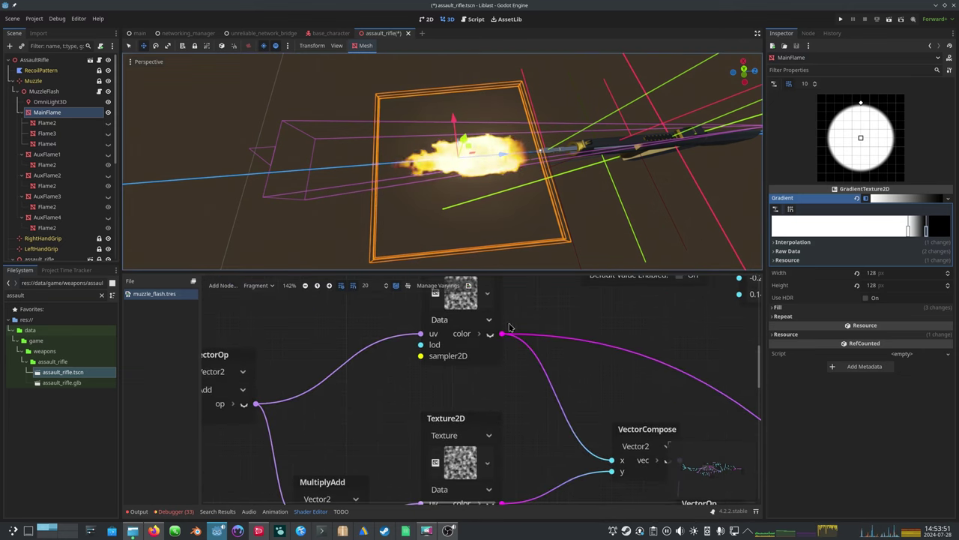
middle_drag(509, 327, 474, 380)
click(429, 306)
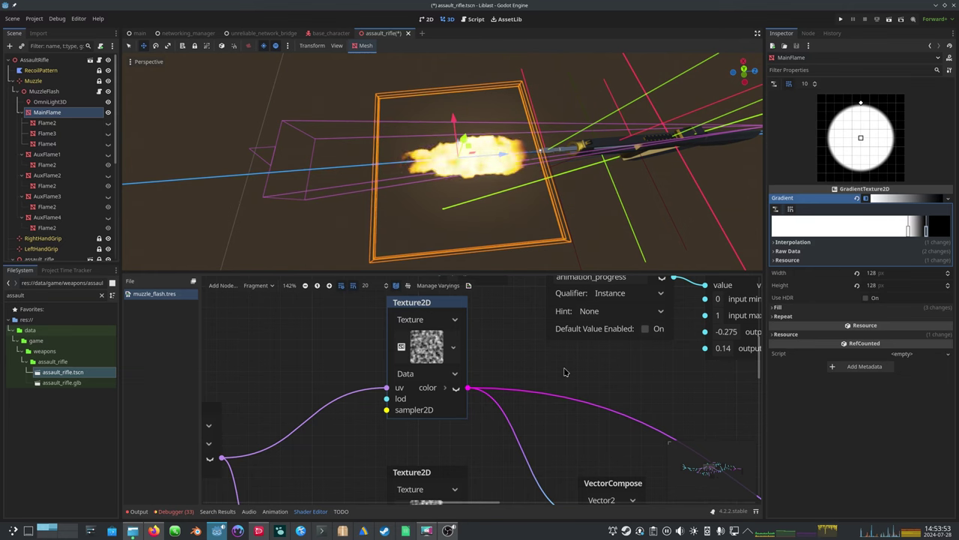
- Move the Output node from the end of the graph to the area beside the noise Texture2D nodes
scroll(579, 370, down, 7)
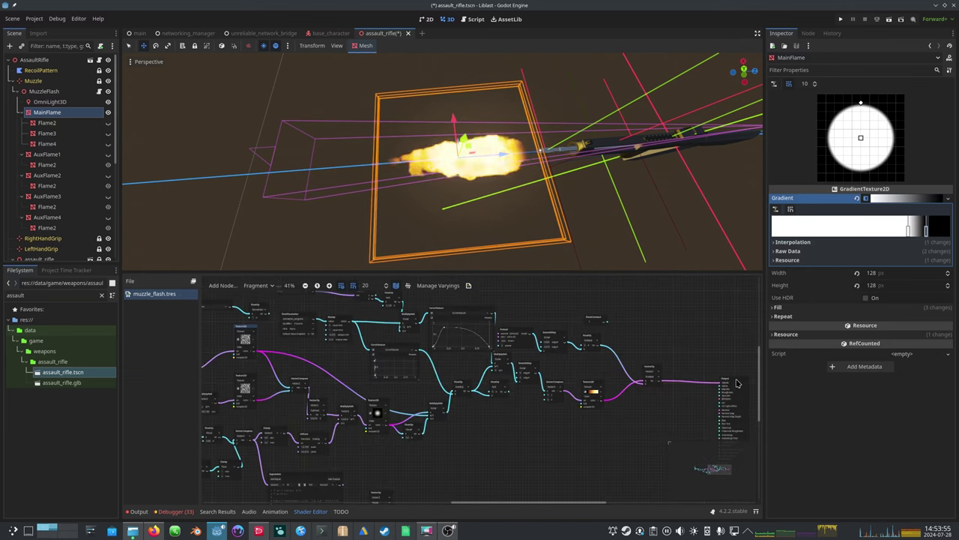
scroll(445, 340, up, 4)
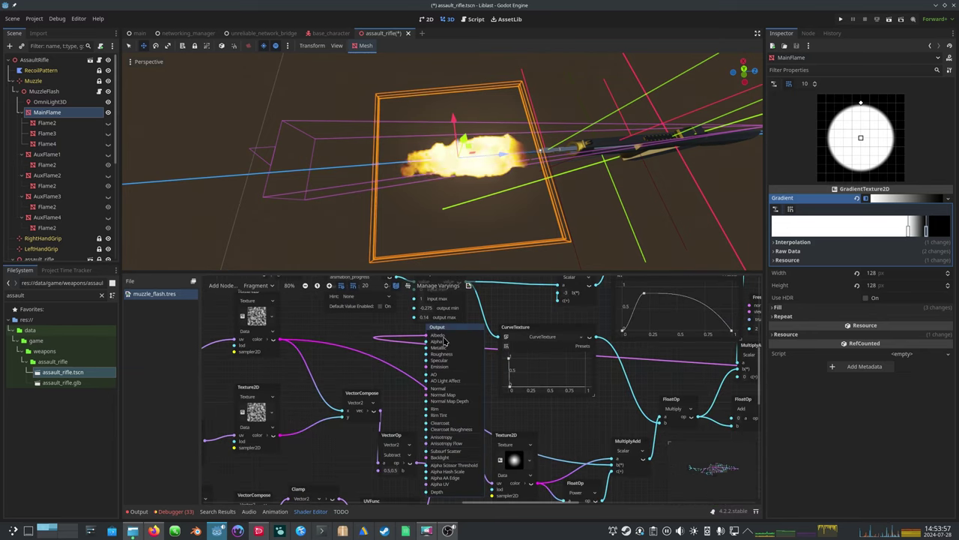
drag(434, 329, 260, 345)
middle_drag(343, 332, 488, 392)
scroll(488, 392, up, 3)
- Preview the noise on the flame mesh by connecting the VectorCompose vector to the Output node's Albedo
drag(476, 383, 600, 372)
middle_drag(507, 468, 463, 437)
drag(444, 470, 715, 366)
drag(577, 437, 663, 368)
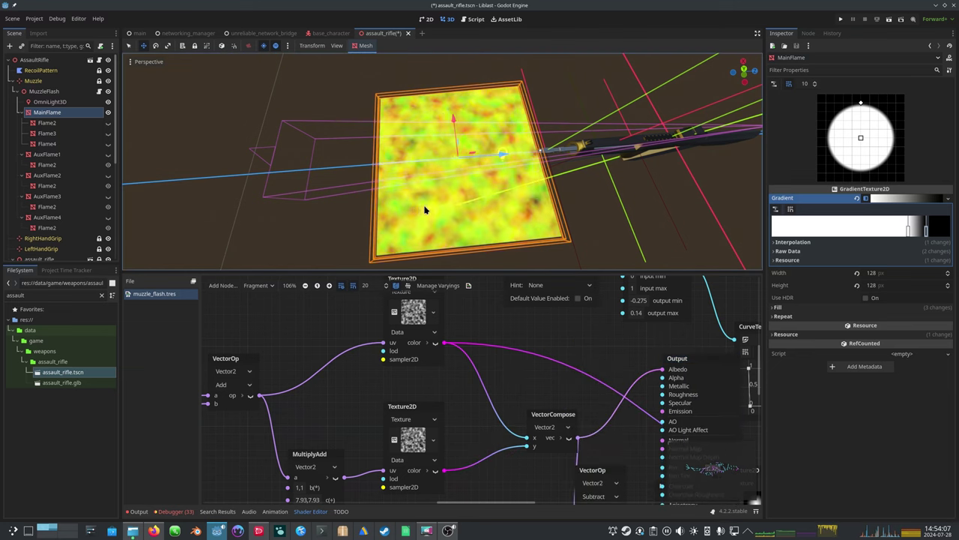
scroll(468, 207, up, 4)
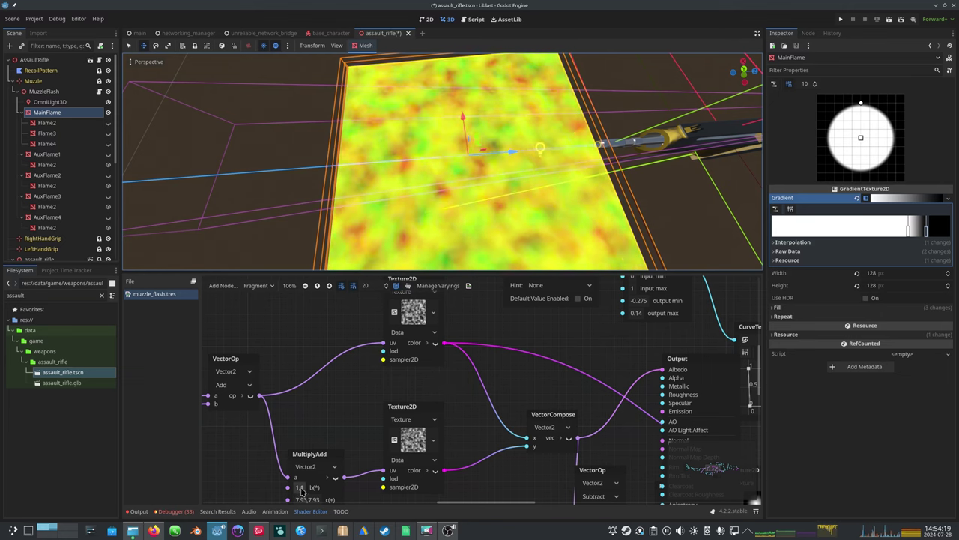
- Try inverting the second noise texture's UVs by setting the MultiplyAdd multiplier b to -1 on both axes
middle_drag(379, 422, 407, 367)
click(328, 435)
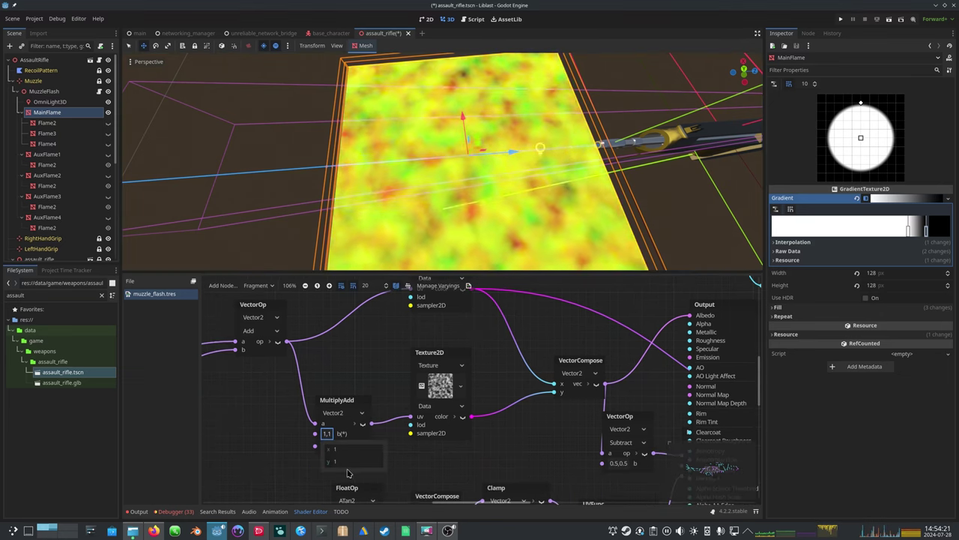
click(340, 462)
text(-1)
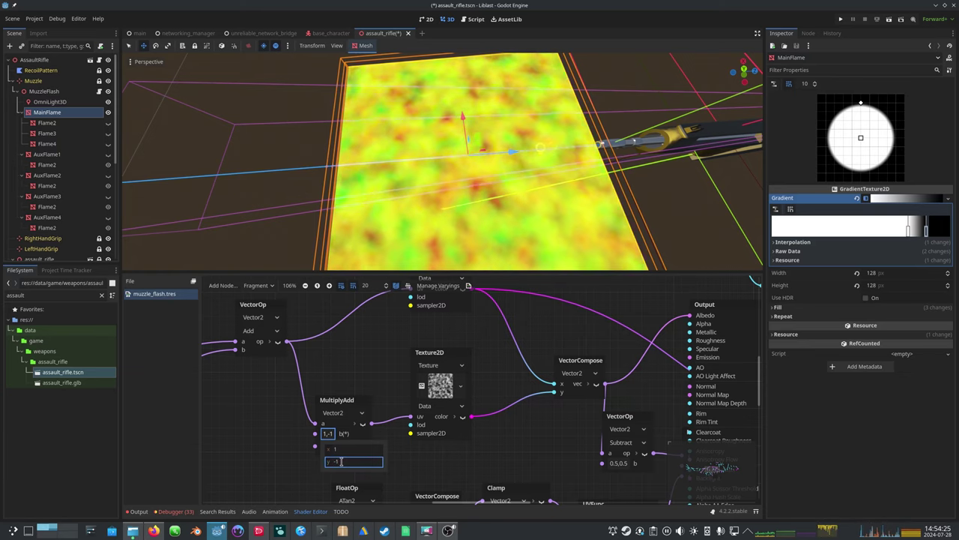
click(359, 449)
text(-1)
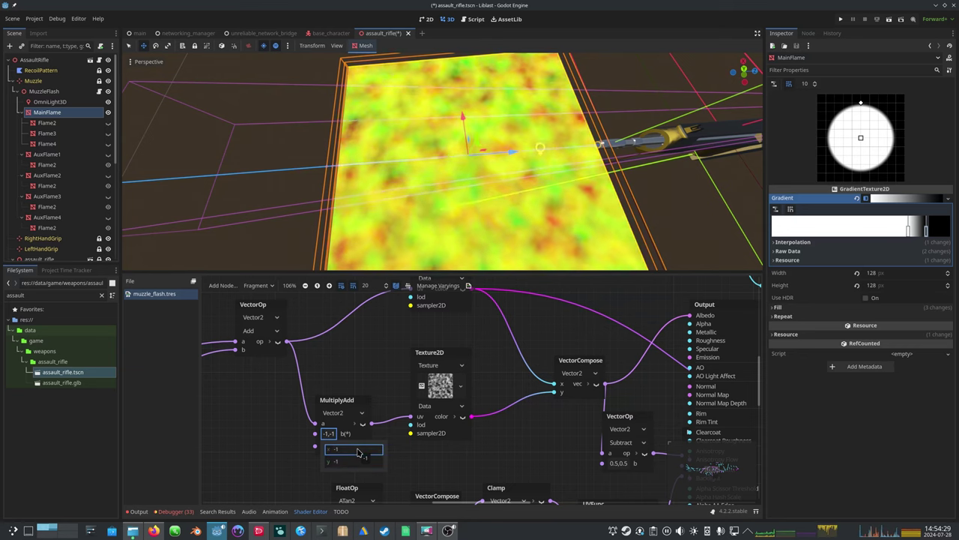
- Restore the MultiplyAdd multiplier b to 1 on both axes
click(357, 449)
text(1)
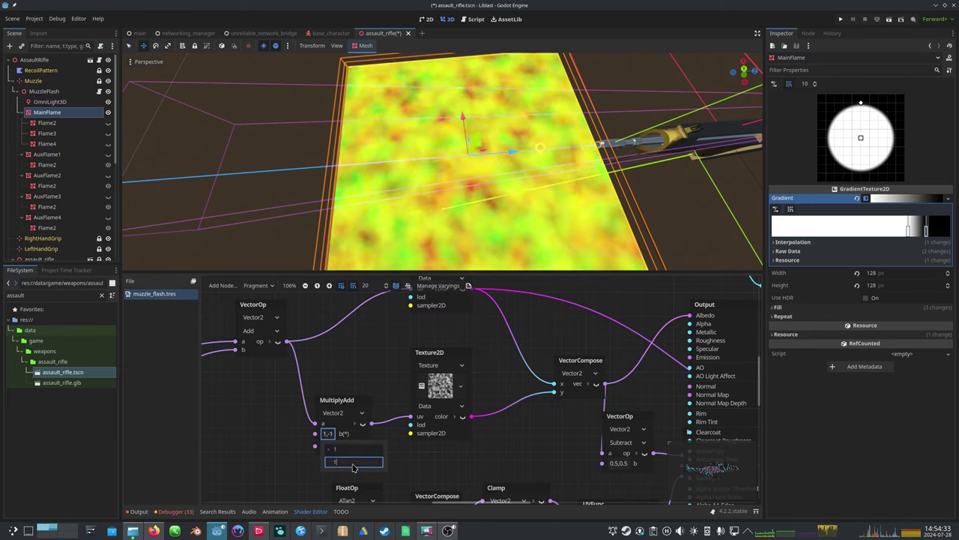
key(Return)
click(347, 395)
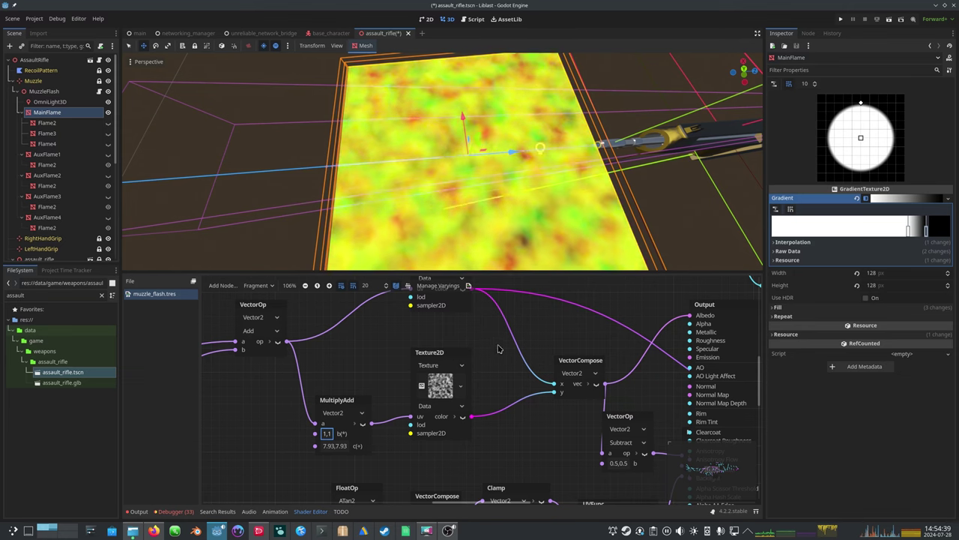
- Shift the two noise Texture2D nodes slightly while following their connections to VectorCompose
middle_drag(433, 338, 413, 404)
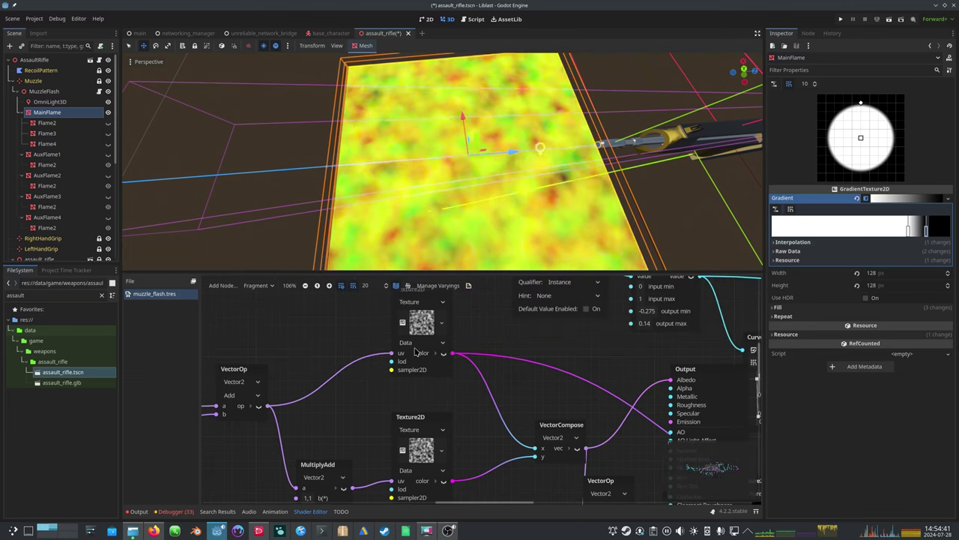
middle_drag(473, 322, 452, 370)
drag(398, 346, 373, 353)
middle_drag(407, 443, 419, 371)
drag(395, 392, 387, 400)
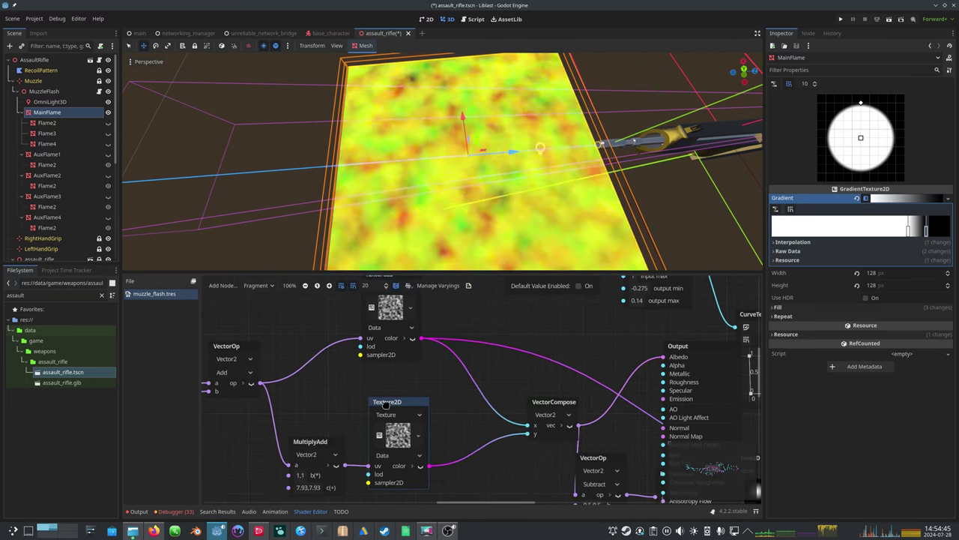
middle_drag(366, 405, 428, 365)
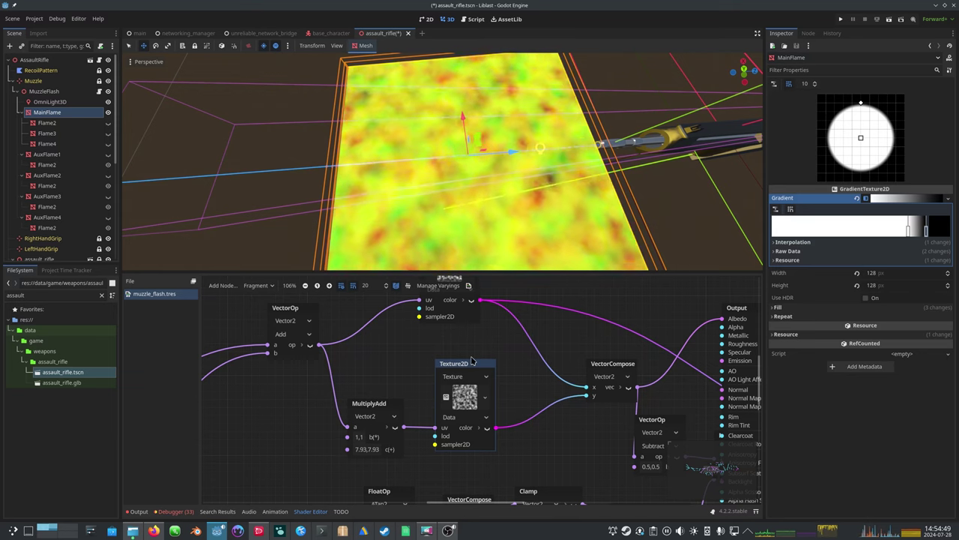
middle_drag(556, 354, 462, 377)
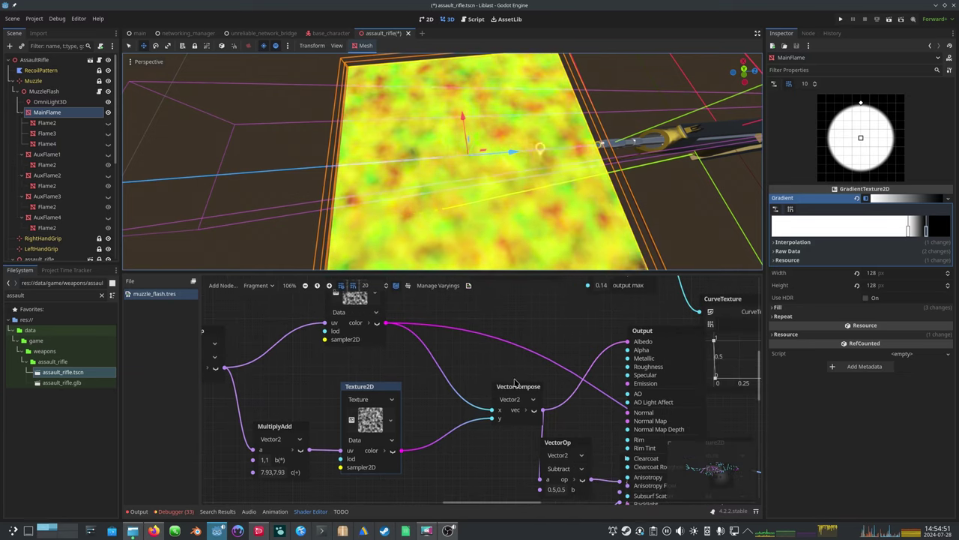
- Shift the VectorCompose node and the Subtract VectorOp node slightly up and toward the noise textures
drag(521, 383, 488, 351)
middle_drag(518, 362, 457, 375)
middle_drag(508, 412, 428, 398)
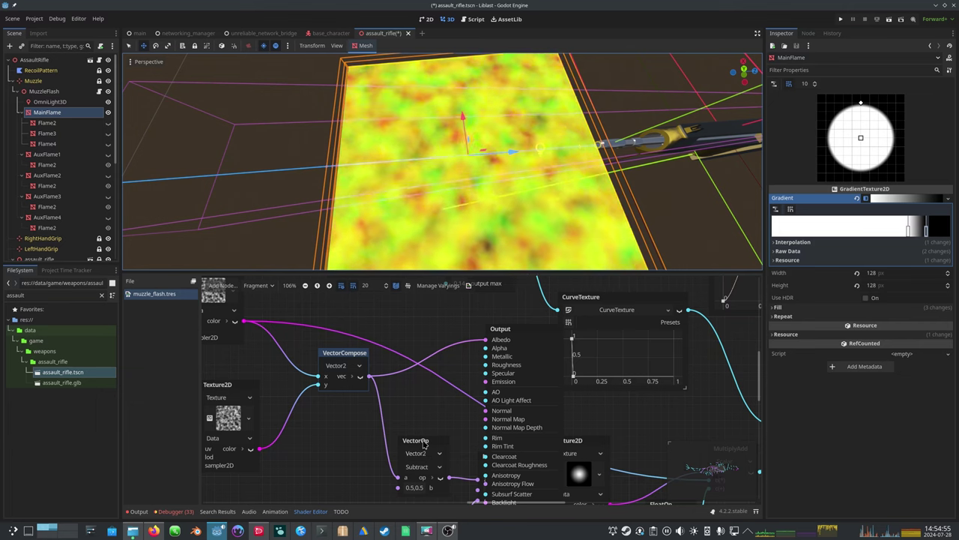
drag(426, 442, 411, 425)
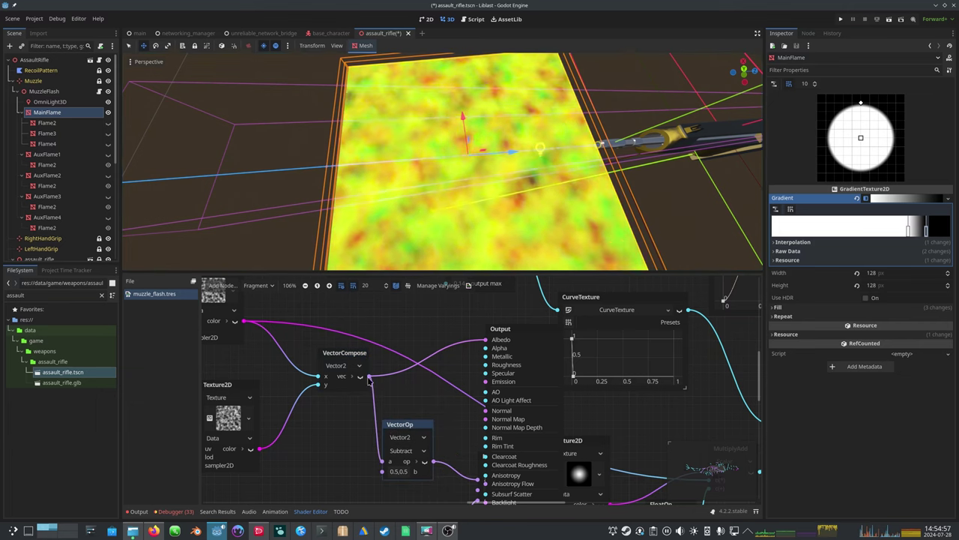
- Preview the offset noise on the flame mesh by connecting the Subtract VectorOp's output to Albedo
middle_drag(406, 345, 349, 325)
scroll(409, 390, down, 1)
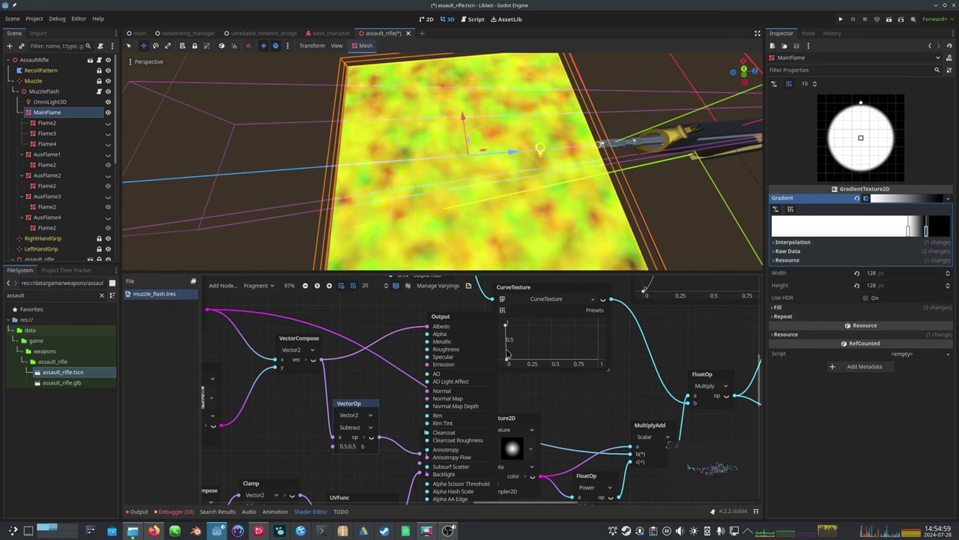
middle_drag(527, 388, 548, 412)
drag(401, 460, 450, 350)
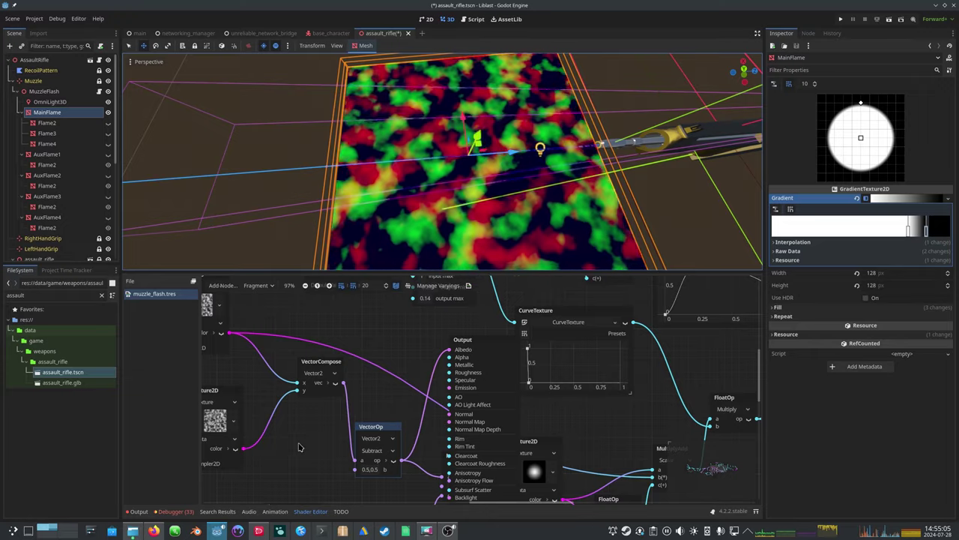
- Move the Output node clear of the radial gradient's inputs and examine the VectorDecompose, ATan2, Clamp and UVFunc nodes feeding MultiplyAdd
middle_drag(305, 446, 360, 420)
drag(500, 328, 645, 334)
scroll(368, 480, down, 1)
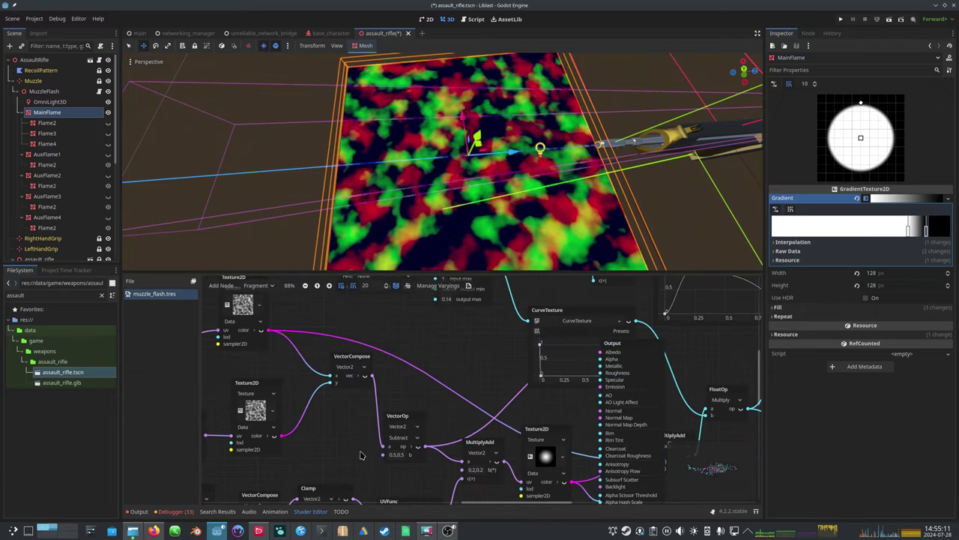
middle_drag(296, 458, 403, 368)
middle_drag(254, 387, 399, 375)
scroll(400, 374, down, 2)
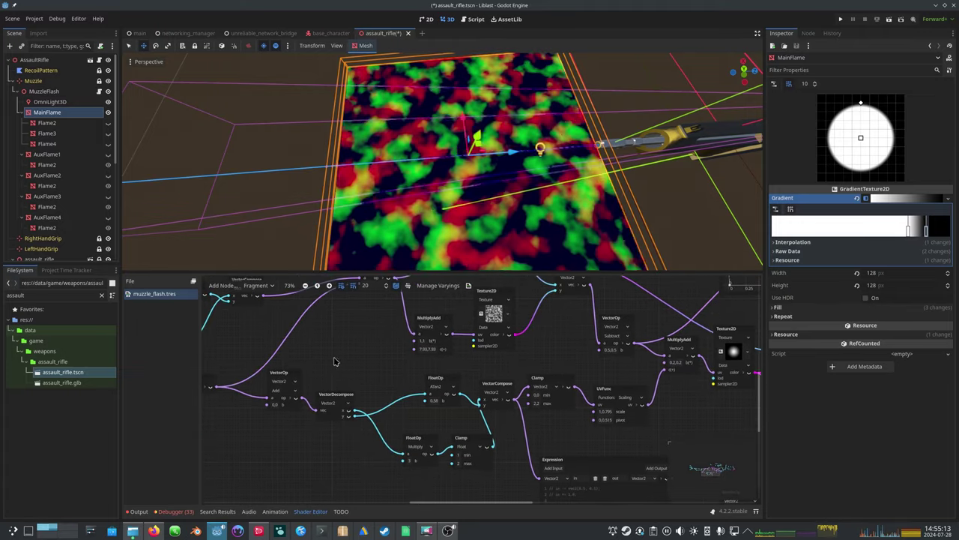
middle_drag(330, 371, 303, 413)
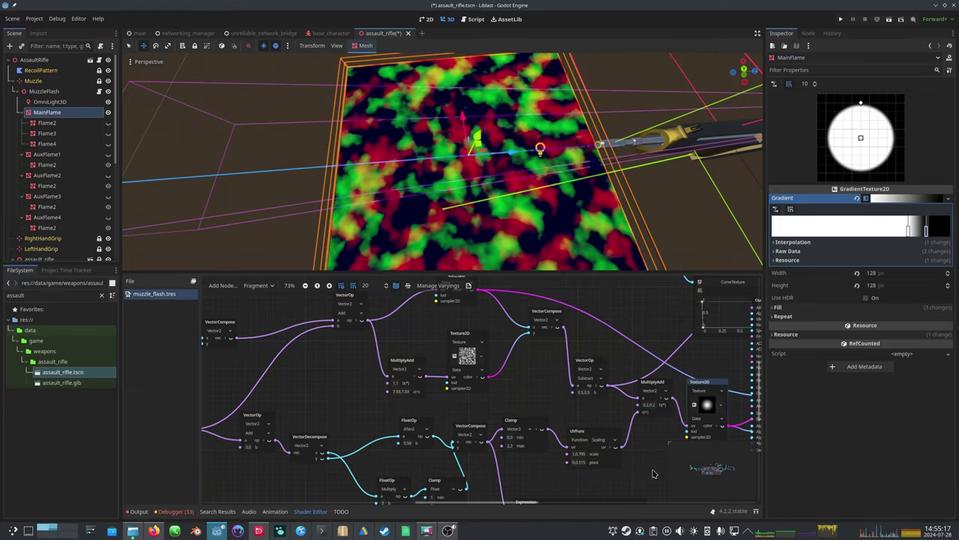
middle_drag(645, 474, 617, 360)
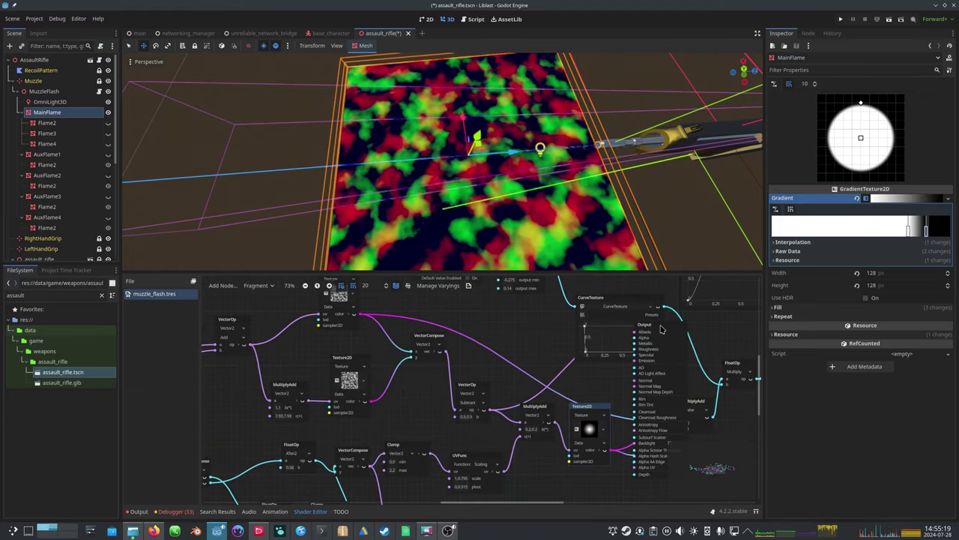
- Move the Output node next to VectorDecompose and connect the vector feeding the Add VectorOp to Albedo
drag(662, 328, 308, 435)
middle_drag(263, 444, 480, 370)
scroll(366, 388, up, 3)
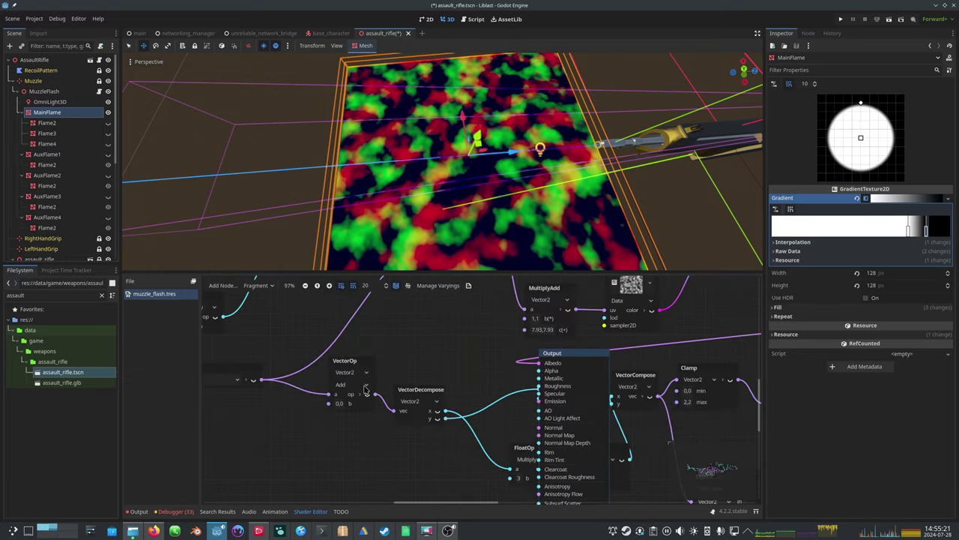
drag(261, 379, 539, 368)
scroll(495, 188, down, 3)
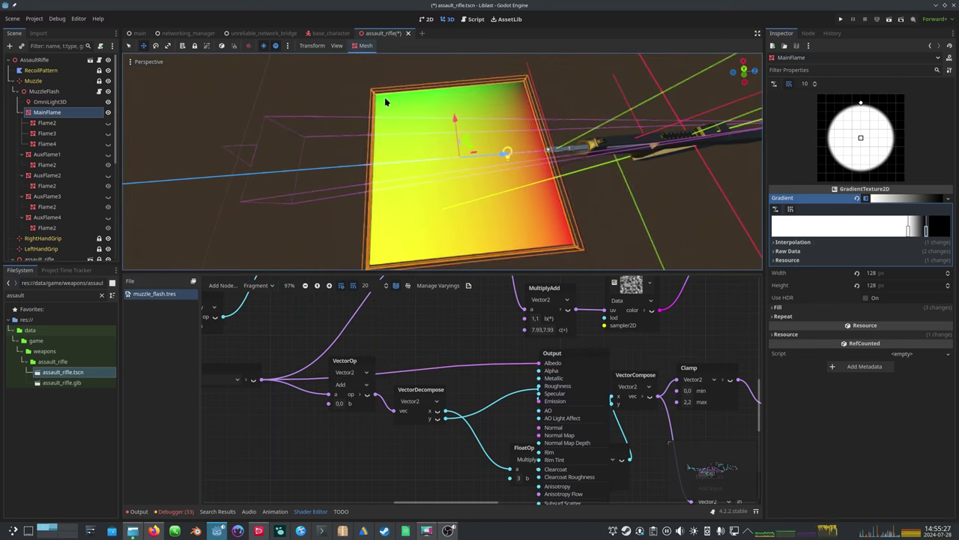
- Examine the UV colours on the flame mesh from straight above and the Add VectorOp and VectorDecompose nodes behind them
middle_drag(506, 125, 336, 93)
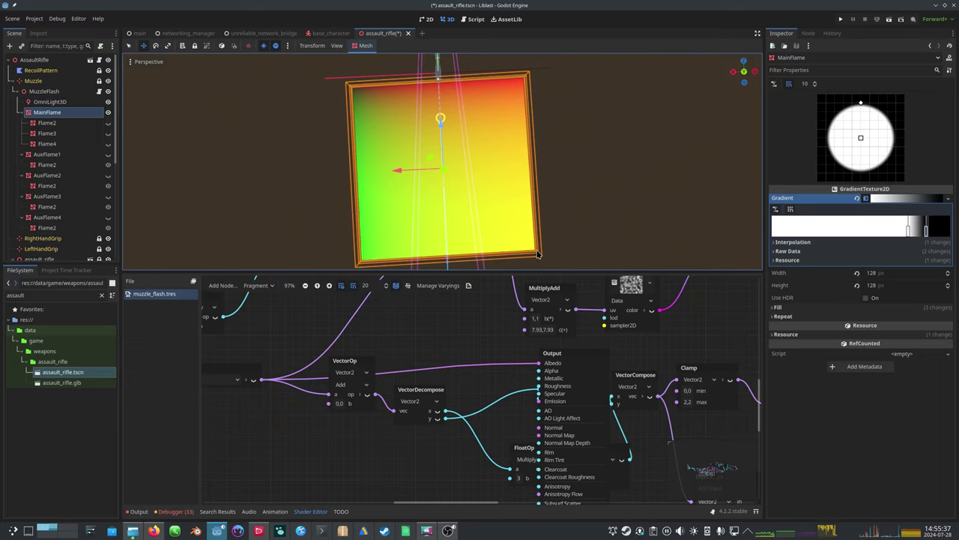
middle_drag(498, 201, 494, 206)
scroll(494, 206, up, 1)
middle_drag(600, 211, 602, 205)
scroll(282, 386, down, 1)
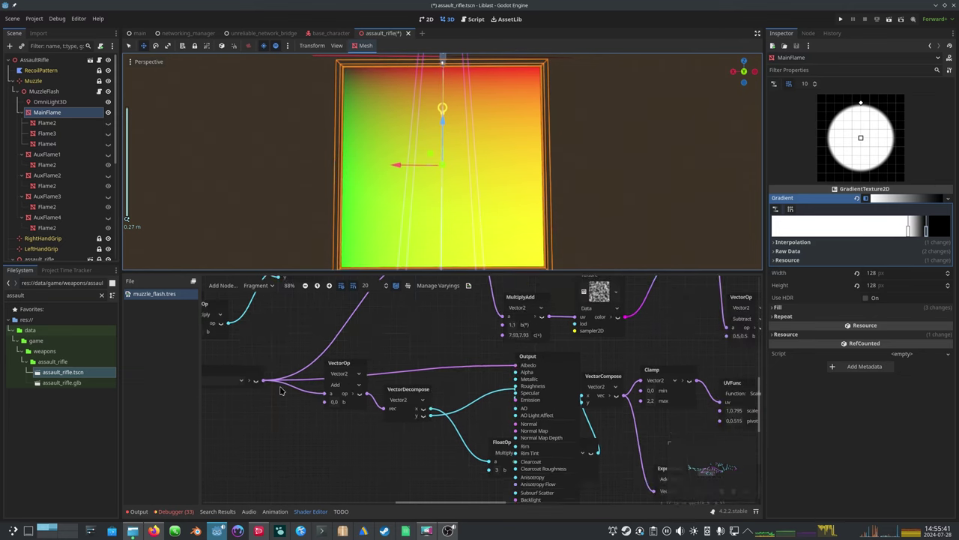
middle_drag(281, 386, 359, 412)
scroll(440, 369, up, 3)
middle_drag(560, 406, 430, 372)
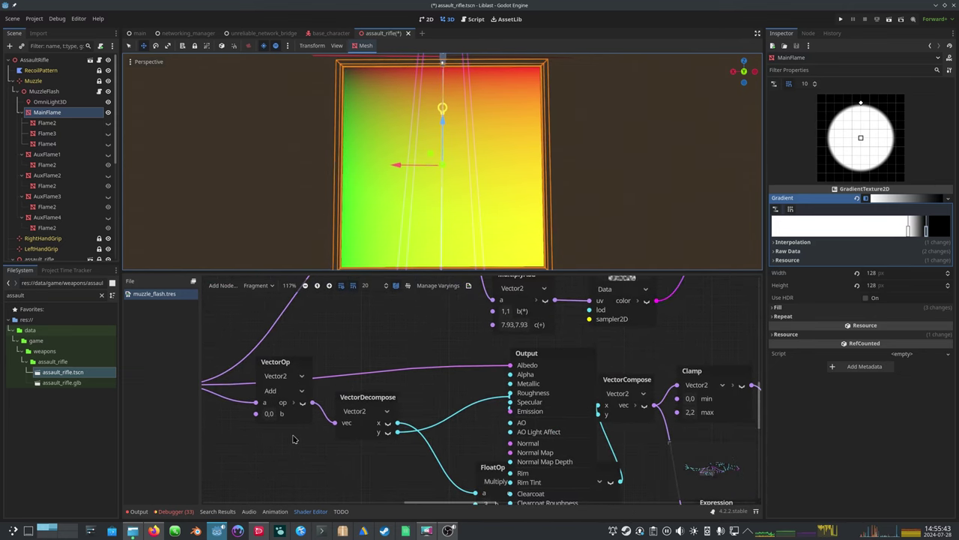
middle_drag(359, 404, 312, 407)
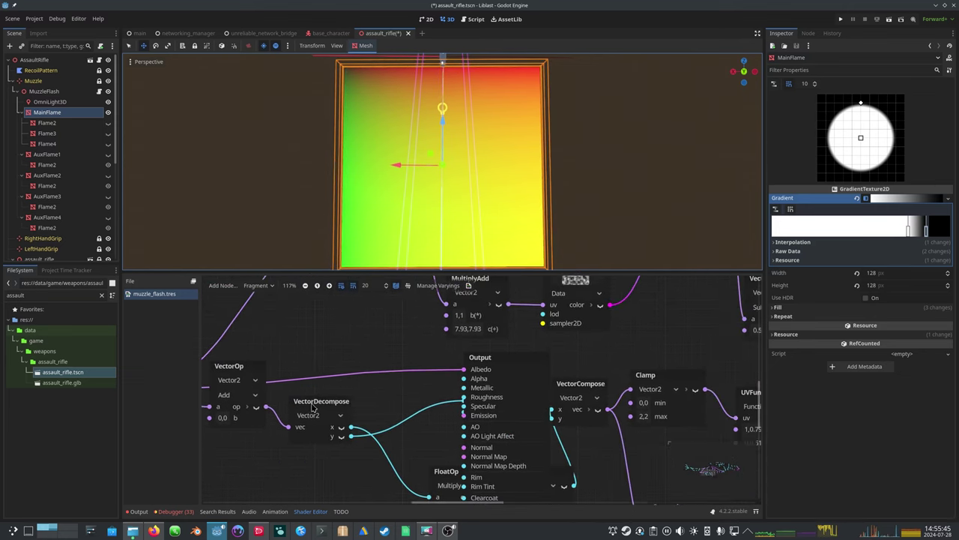
- Remove the Add VectorOp with the 0,0 offset so its source vector feeds VectorDecompose directly
click(239, 373)
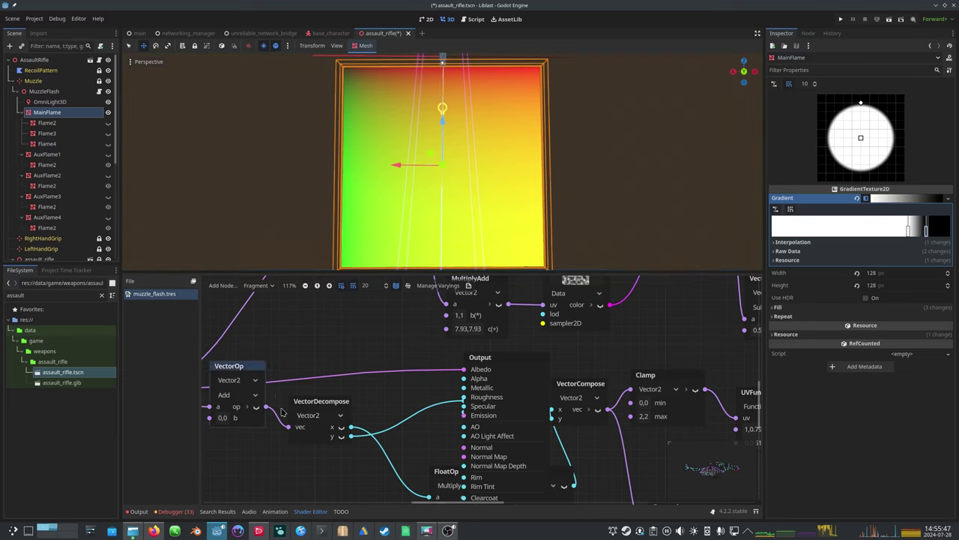
middle_drag(282, 411, 410, 402)
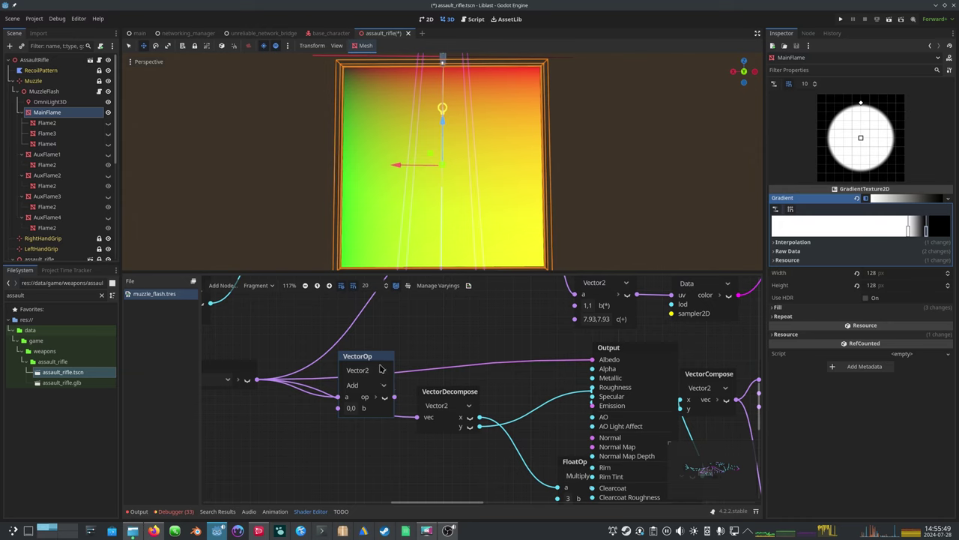
drag(380, 361, 344, 439)
key(Delete)
drag(442, 396, 433, 395)
- Move the Output node below VectorDecompose and preview the x component on the mesh by connecting it to Albedo
middle_drag(553, 417, 344, 404)
drag(491, 328, 264, 468)
drag(284, 378, 265, 378)
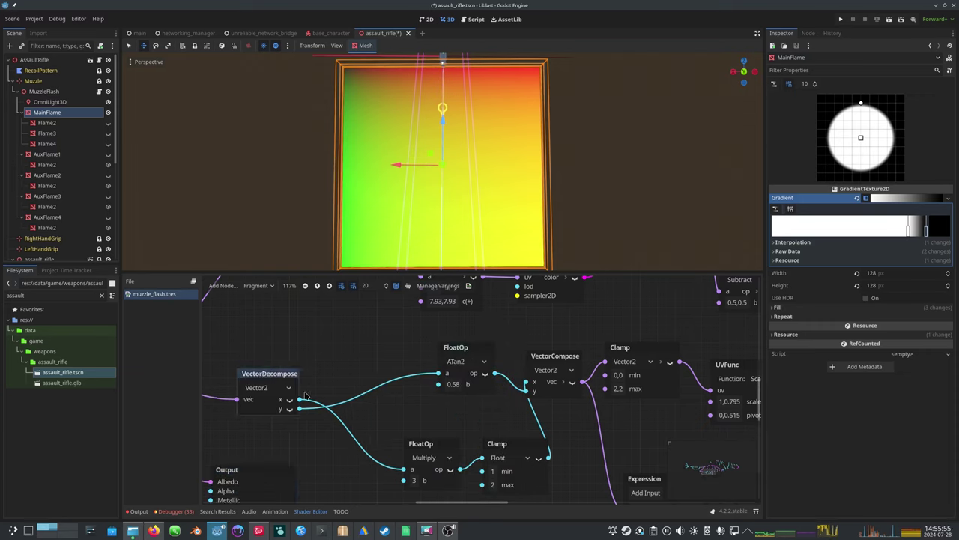
drag(299, 406, 213, 489)
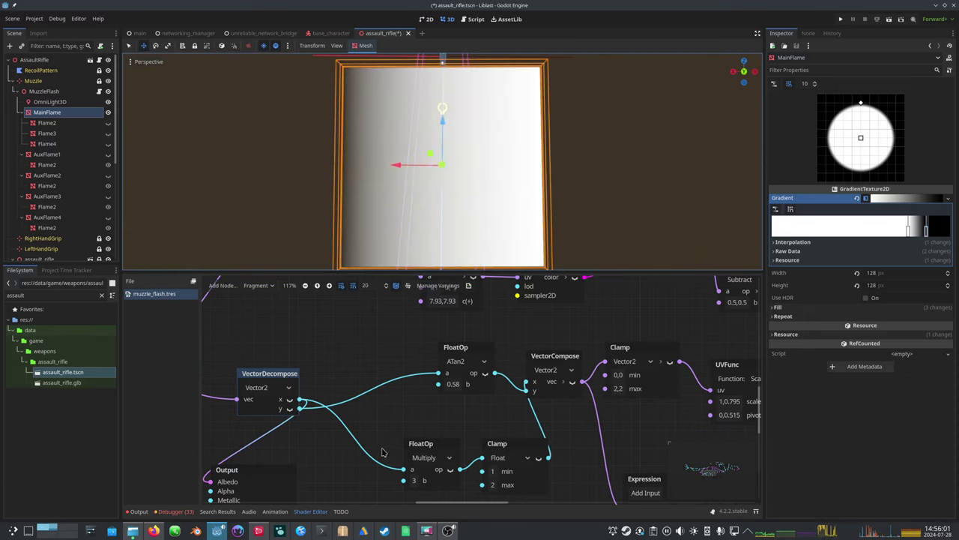
- Move the Output node below the Multiply FloatOp and preview the Multiply result, then the float Clamp result, by connecting each to Albedo
middle_drag(437, 466, 410, 409)
mouse_move(225, 415)
mouse_down()
mouse_move(318, 469)
mouse_move(442, 476)
mouse_up()
mouse_move(432, 413)
mouse_down()
mouse_move(403, 496)
mouse_move(384, 475)
mouse_up()
middle_drag(341, 455, 250, 435)
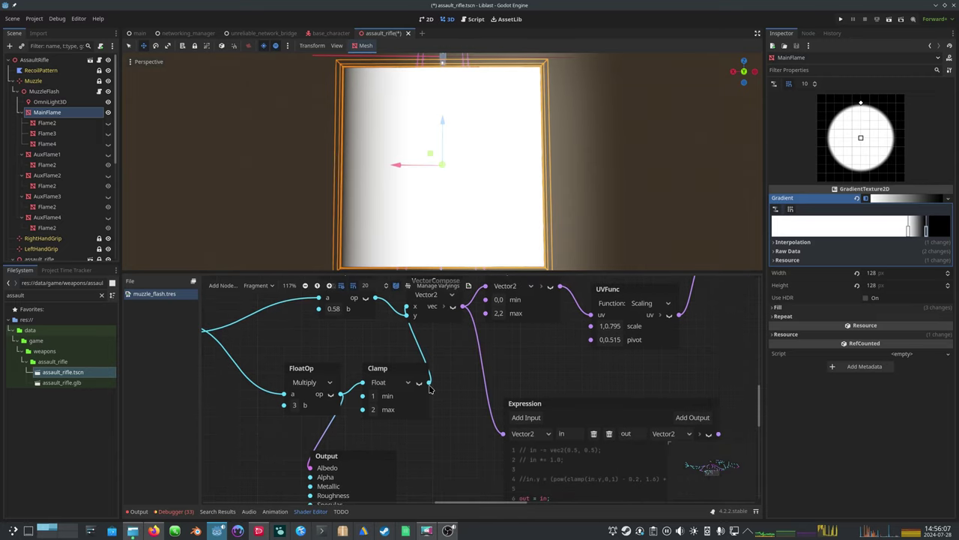
drag(428, 383, 309, 468)
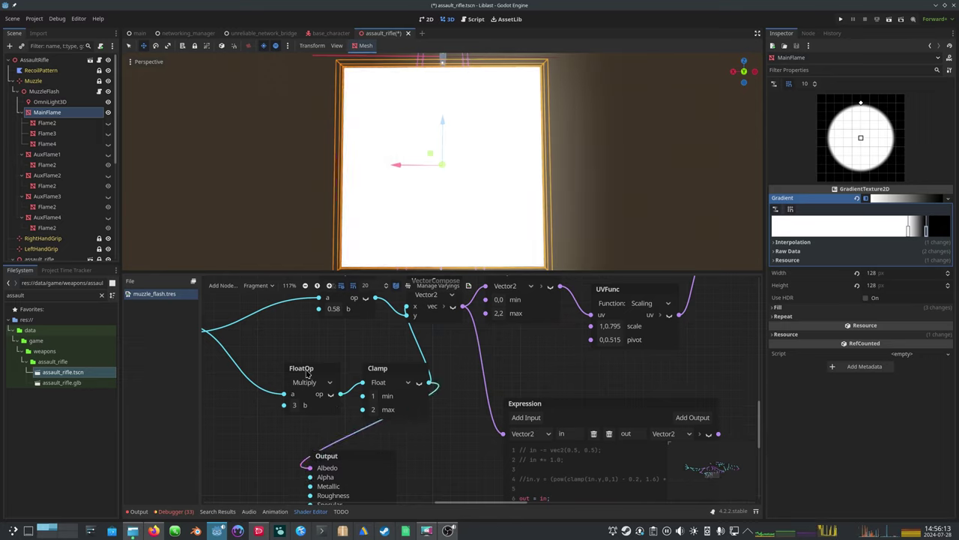
- Space out the Multiply FloatOp and float Clamp nodes and connect VectorCompose's vector directly to the round gradient Texture2D's uv
drag(303, 368, 259, 368)
middle_drag(366, 352, 335, 396)
drag(360, 411, 340, 410)
scroll(540, 375, down, 1)
middle_drag(658, 336, 556, 345)
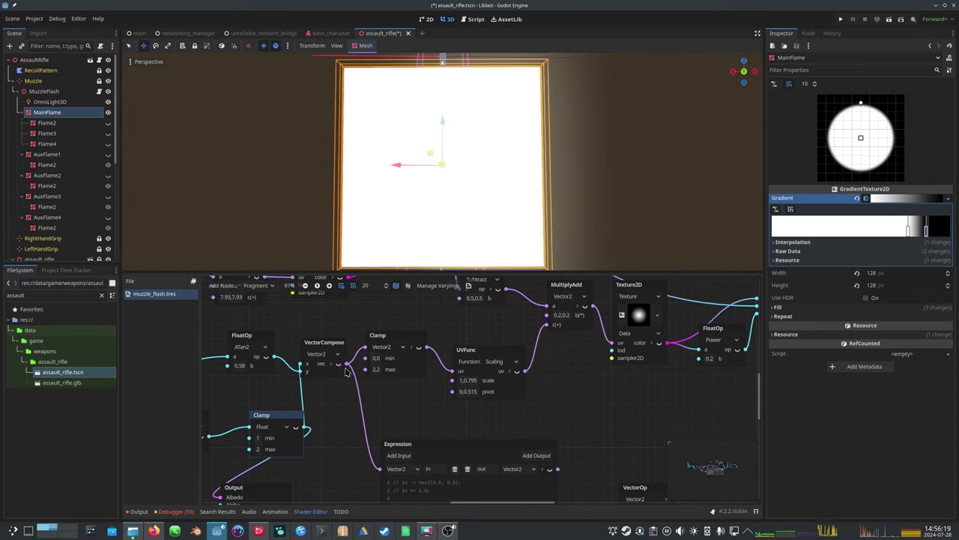
drag(345, 372, 670, 410)
- Rearrange the nodes around VectorCompose and connect VectorDecompose's x and y directly to VectorCompose's x and y inputs
middle_drag(326, 409, 505, 405)
middle_drag(347, 380, 260, 405)
drag(372, 363, 343, 363)
click(438, 362)
drag(438, 362, 424, 363)
drag(403, 445, 375, 445)
drag(243, 406, 409, 392)
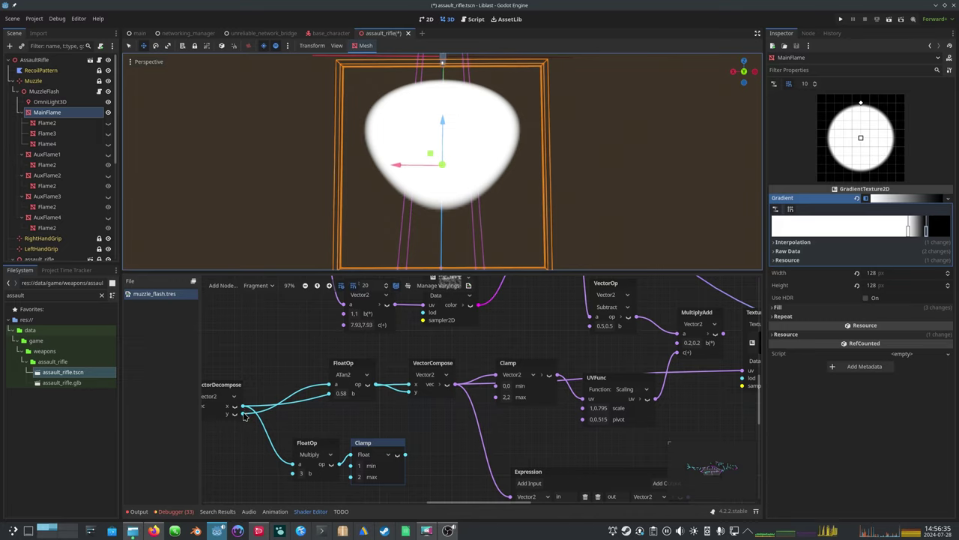
drag(243, 414, 409, 392)
- Reconnect the ATan2 FloatOp to VectorCompose's y, try different b values such as 0.455, 1.08 and 0.825, and leave b at 0.67
drag(341, 368, 331, 352)
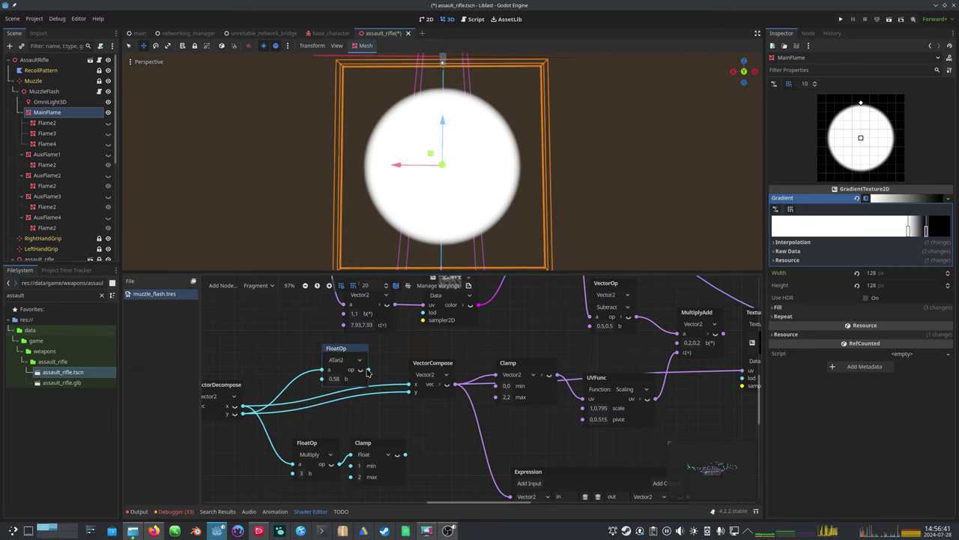
drag(409, 404, 411, 393)
click(336, 380)
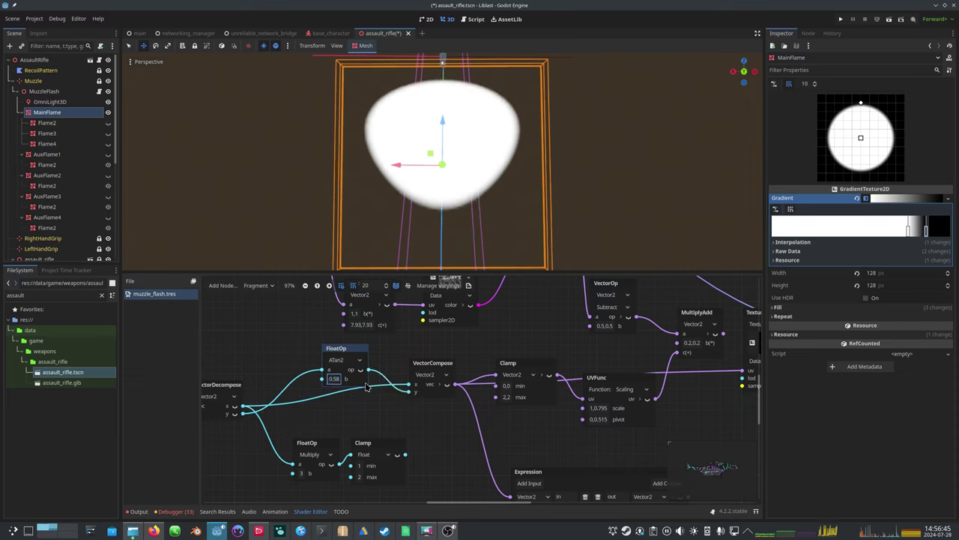
click(335, 379)
drag(344, 394, 405, 394)
text(0.455)
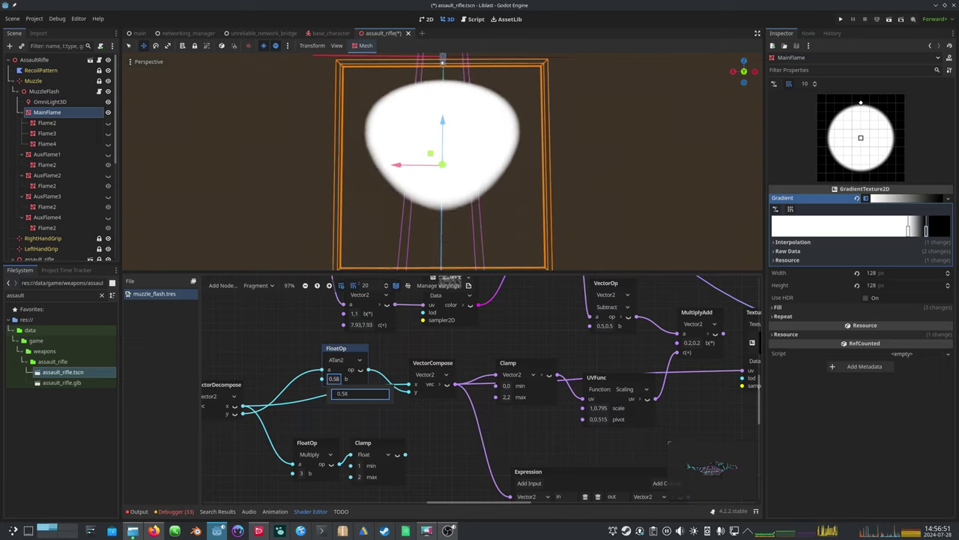
text(1.08)
mouse_move(360, 394)
mouse_down()
mouse_move(337, 395)
mouse_move(346, 395)
mouse_up()
click(394, 423)
text(0.825)
key(Return)
key(ctrl+z)
key(ctrl+z)
key(ctrl+z)
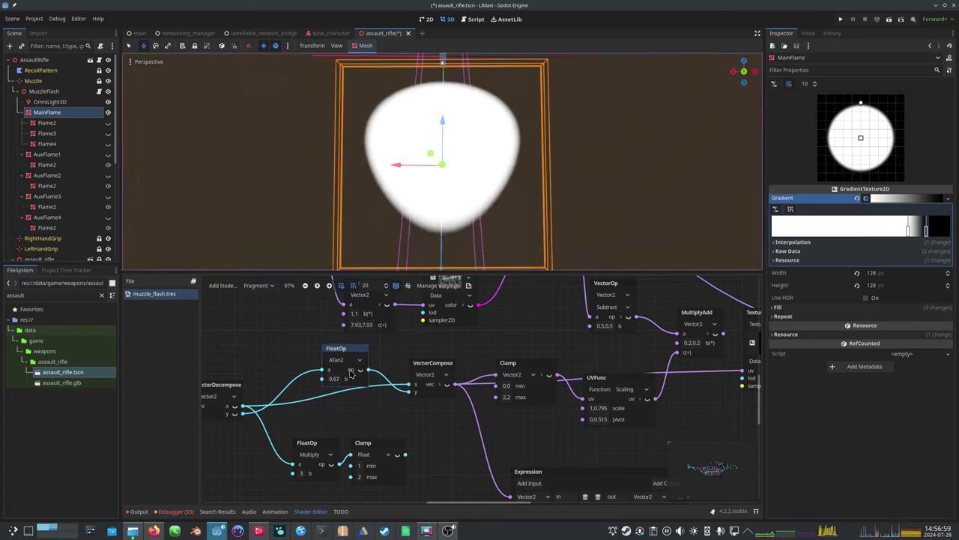
drag(342, 350, 327, 356)
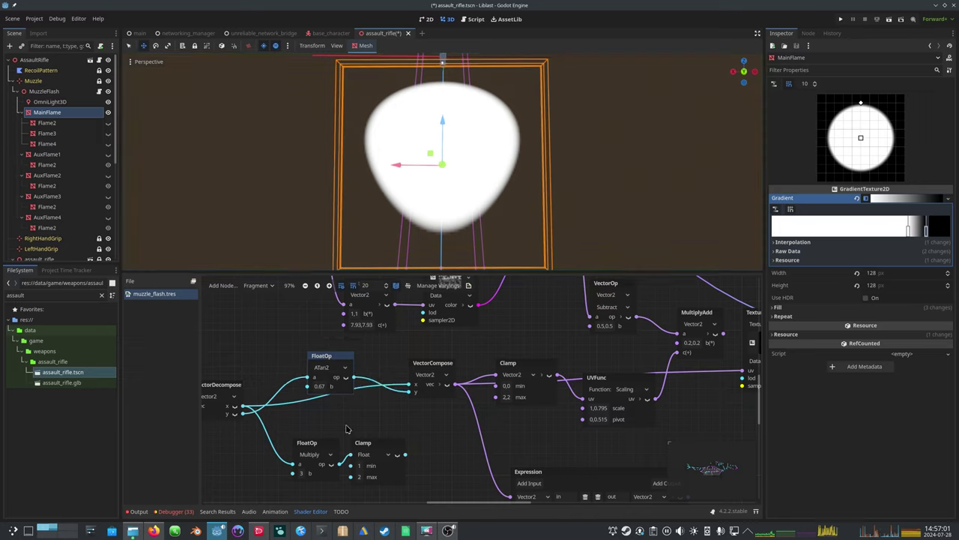
click(321, 444)
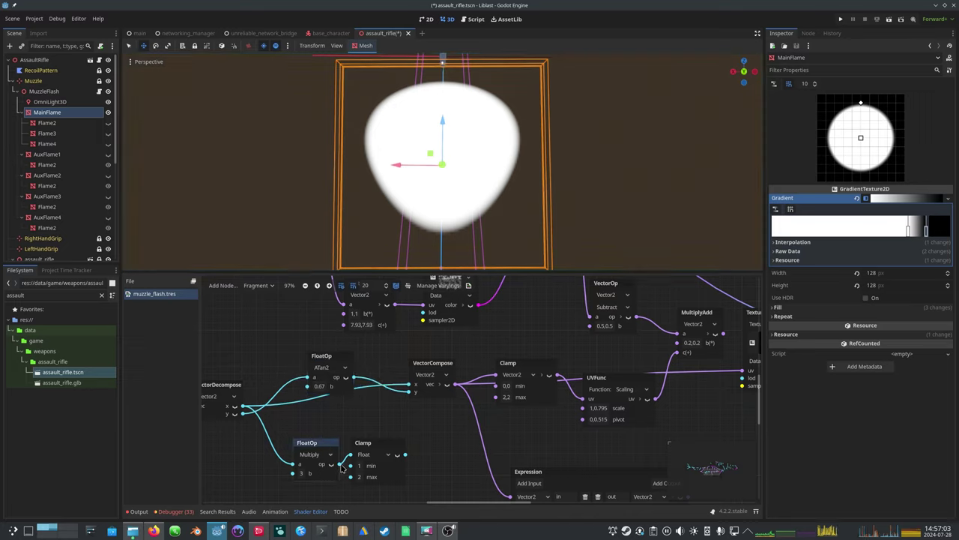
drag(342, 468, 349, 450)
text(step)
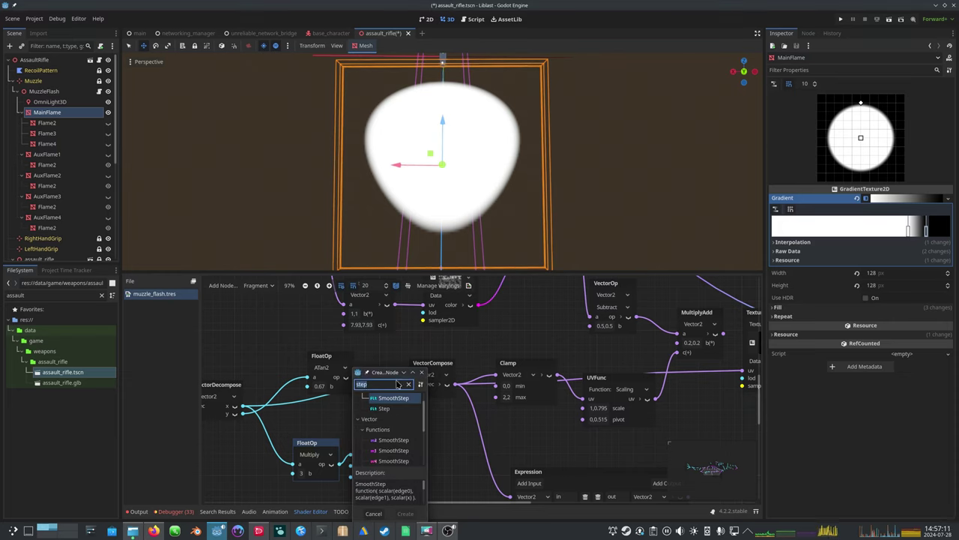
click(422, 373)
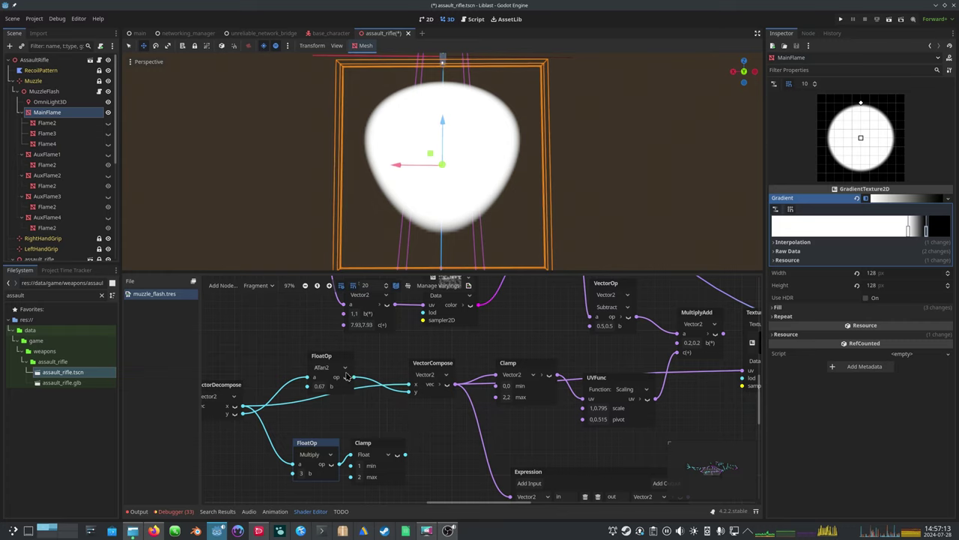
- Connect the Multiply FloatOp directly to VectorCompose's x to preview it unclamped, and replace that connection with the float Clamp output
drag(330, 358, 342, 406)
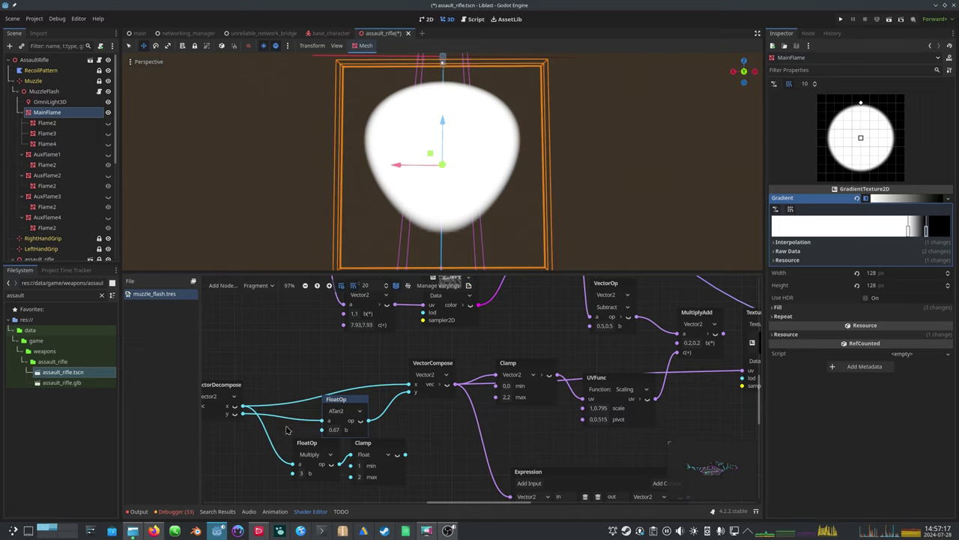
drag(314, 448, 411, 384)
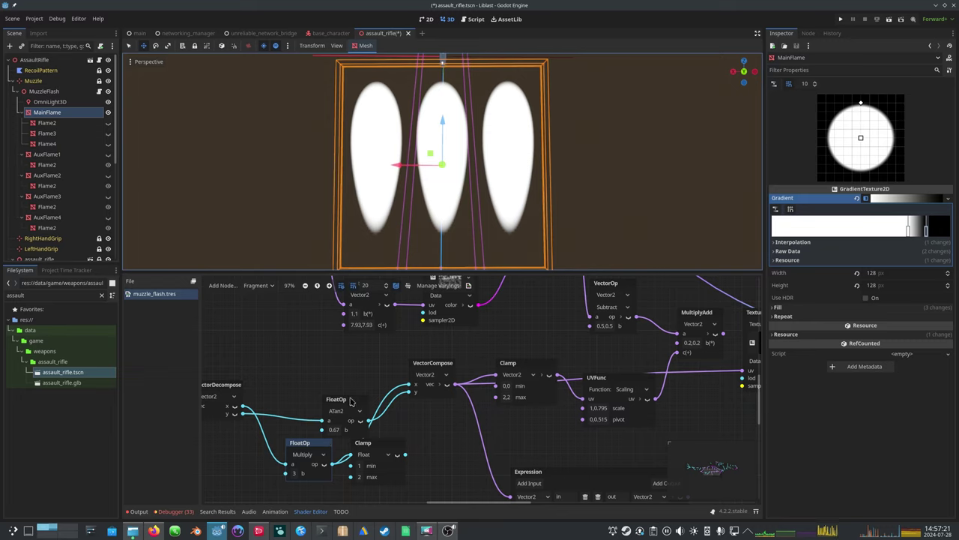
drag(349, 401, 335, 366)
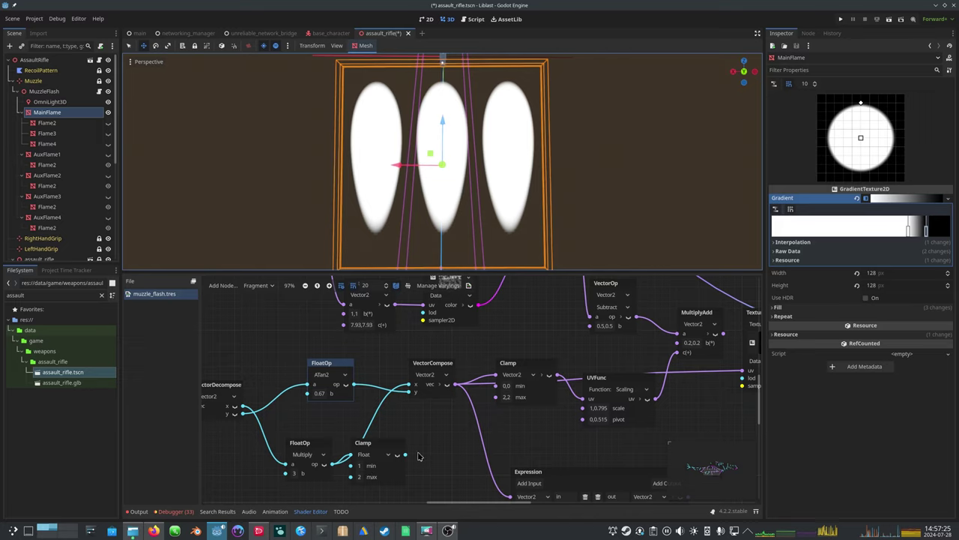
drag(405, 454, 409, 392)
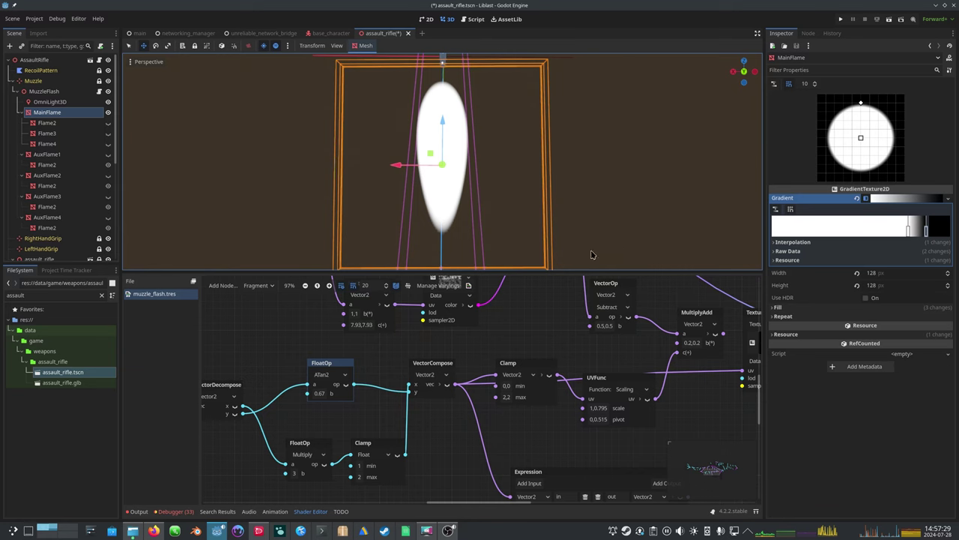
middle_drag(474, 371, 312, 336)
click(386, 345)
middle_drag(417, 329, 353, 384)
drag(341, 426, 358, 371)
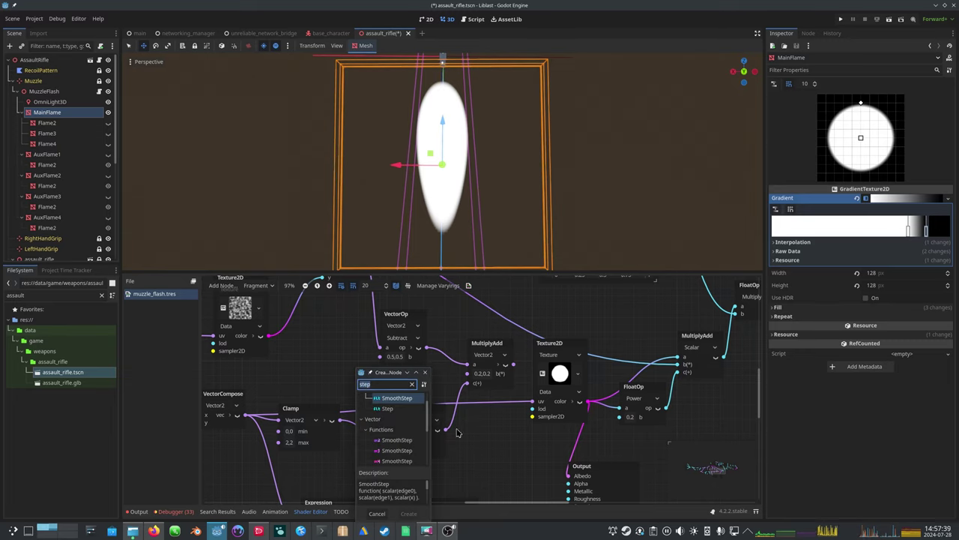
click(425, 372)
- Delete the unused Expression node and the disconnected Power VectorOp
scroll(375, 382, down, 5)
click(359, 380)
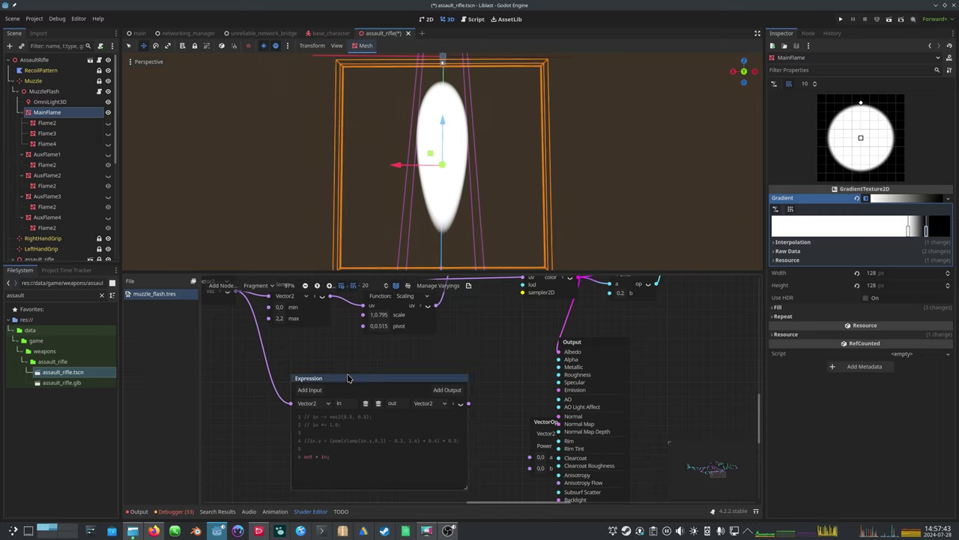
key(Delete)
drag(546, 421, 400, 399)
click(414, 412)
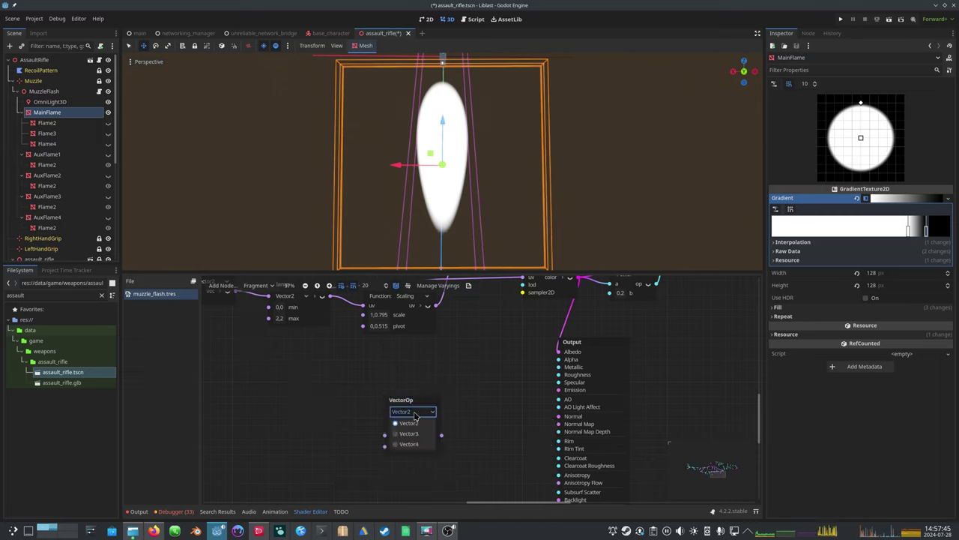
click(423, 402)
key(Delete)
- Move the Vector2 Clamp lower, feed the round Texture2D's uv from UVFunc, and replace that input with the Vector2 MultiplyAdd output
middle_drag(331, 360, 362, 455)
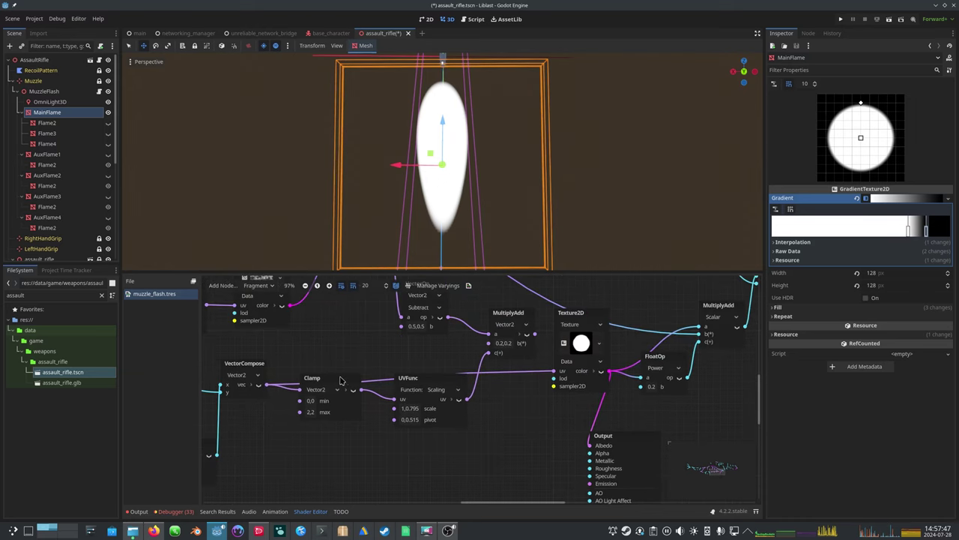
drag(340, 379, 330, 398)
scroll(423, 416, up, 2)
scroll(428, 427, right, 2)
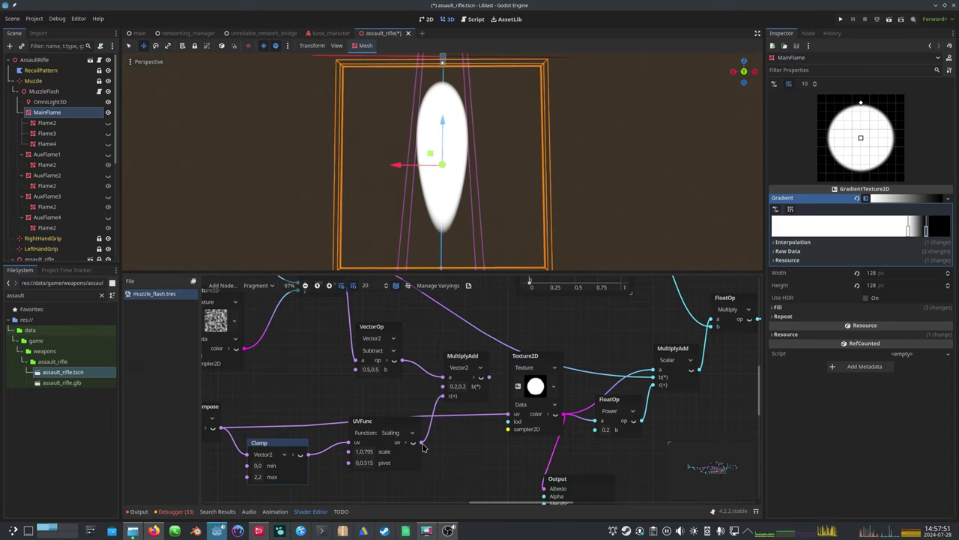
drag(423, 446, 508, 414)
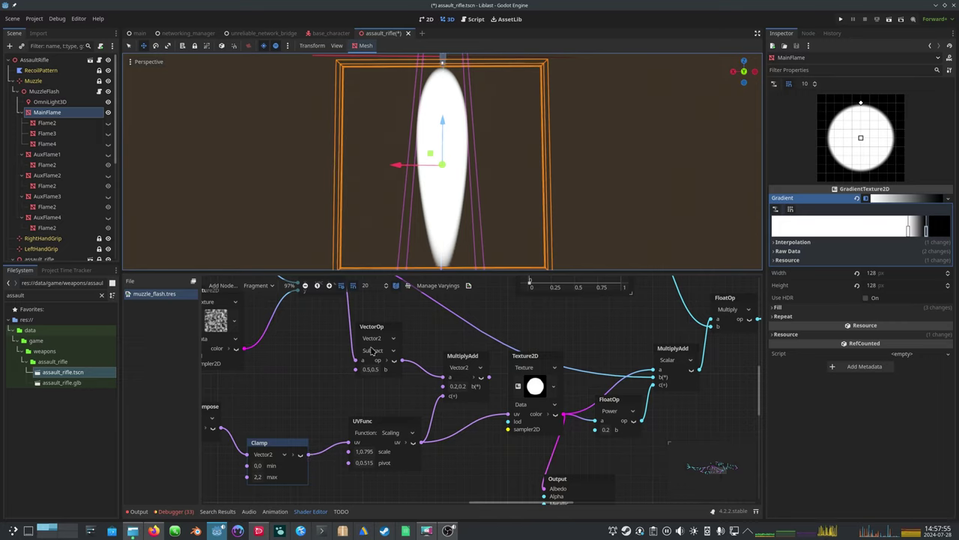
drag(489, 377, 508, 414)
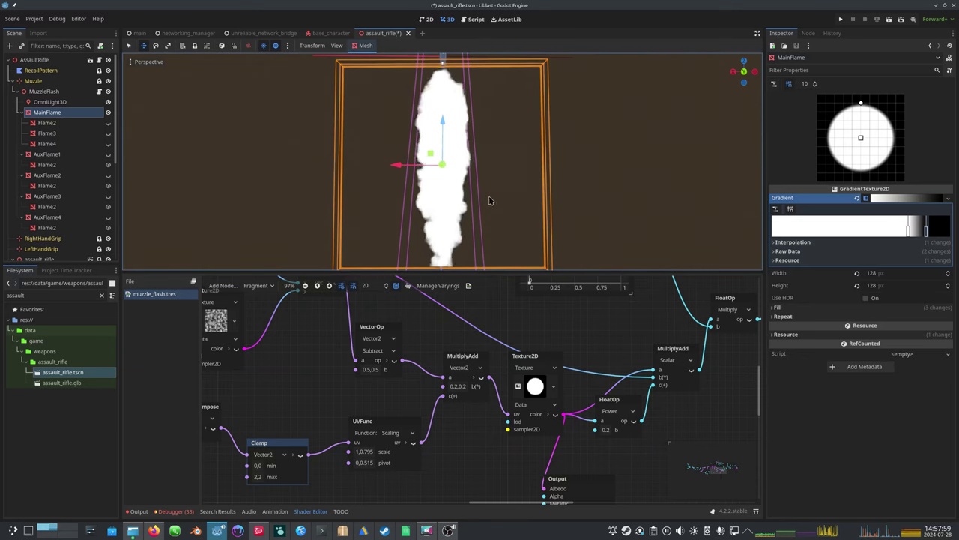
- Reposition the noise VectorCompose beside the noise Texture2D and move the Subtract VectorOp slightly higher
middle_drag(335, 372, 353, 451)
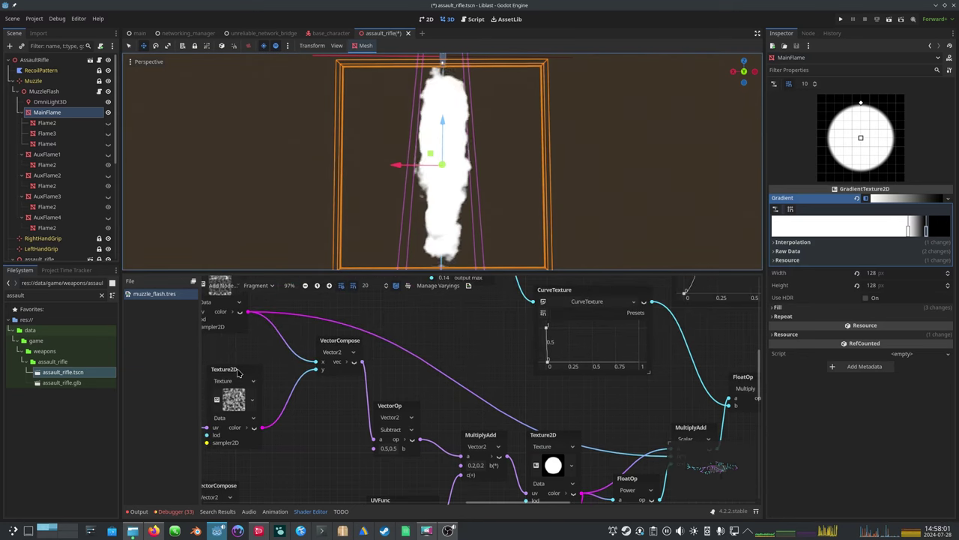
drag(340, 342, 325, 393)
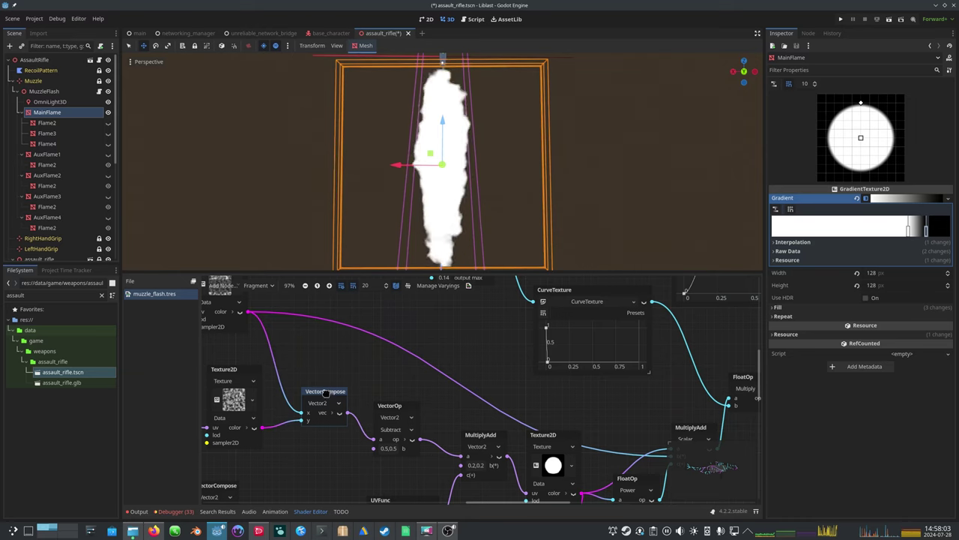
click(402, 417)
click(400, 406)
drag(389, 405, 402, 384)
- Preview the distorted UVs by connecting the Vector2 MultiplyAdd to Albedo, and switch Albedo back to the round Texture2D's color
middle_drag(511, 443, 369, 354)
drag(366, 369, 423, 480)
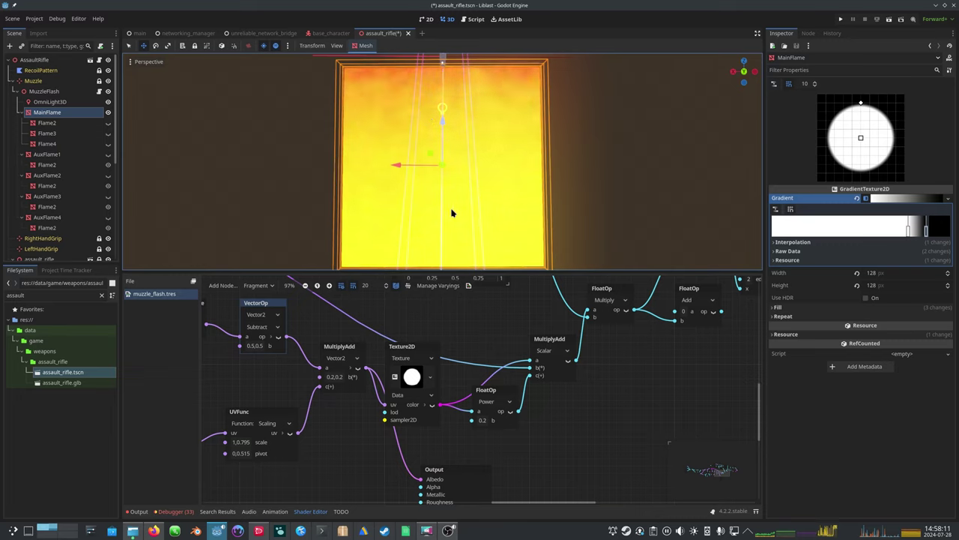
drag(440, 405, 421, 479)
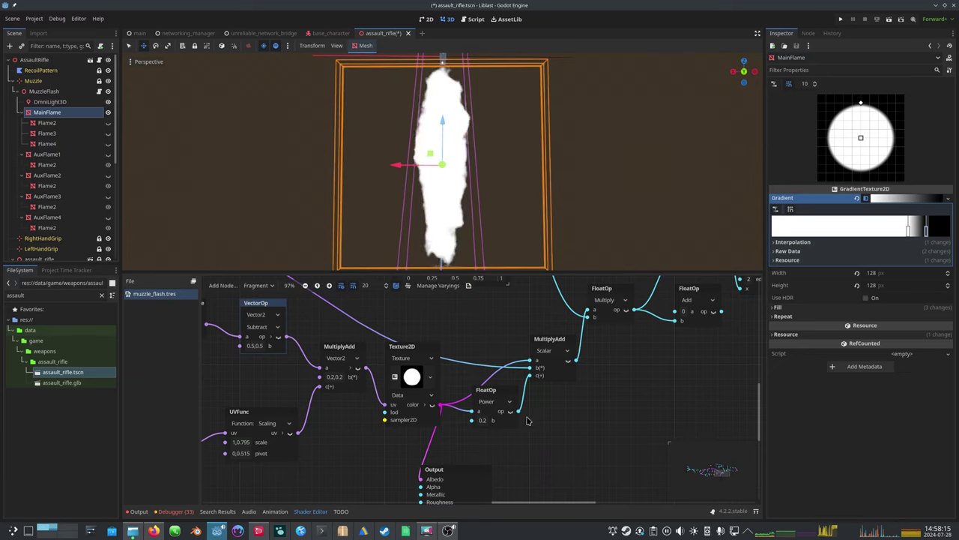
- Preview the Power FloatOp with exponent 0.2 through Albedo and move its node below the MultiplyAdd
drag(519, 411, 605, 424)
drag(494, 395, 487, 416)
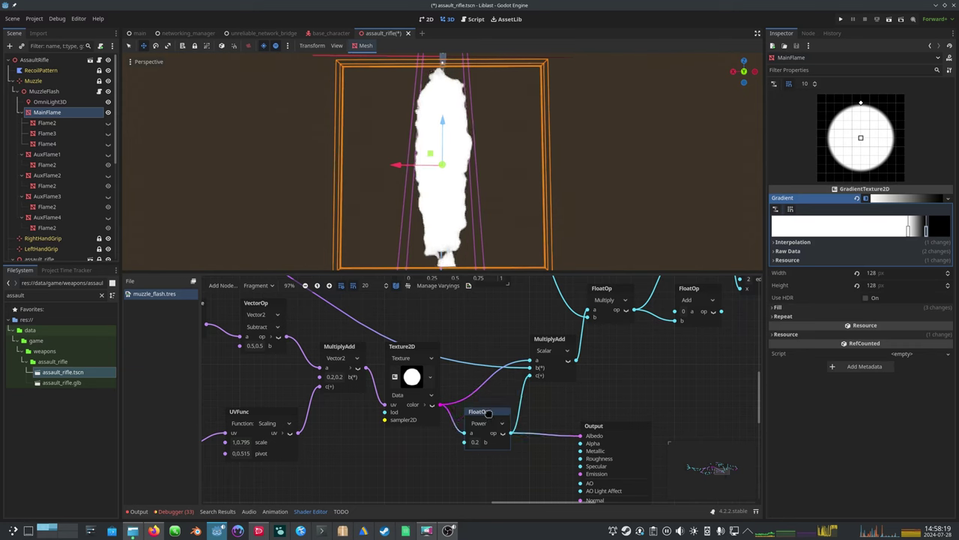
middle_drag(611, 444, 481, 450)
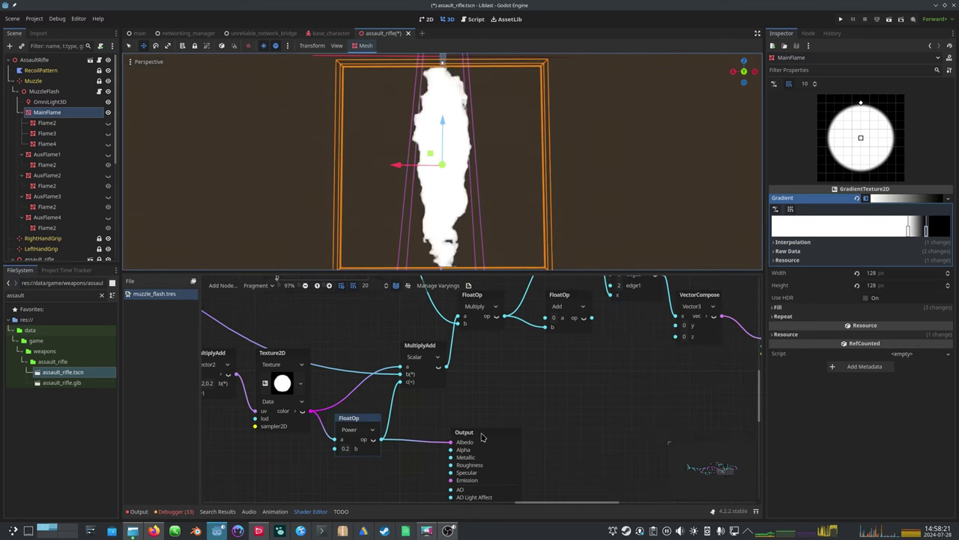
- Move the Output node further along the graph and preview the scalar MultiplyAdd, then the Multiply FloatOp, by connecting each to Albedo
drag(482, 441, 495, 440)
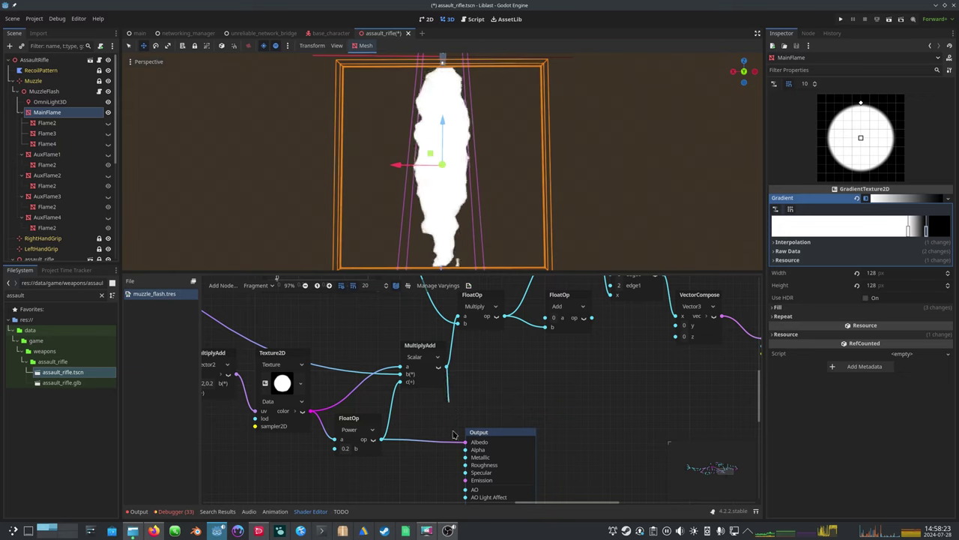
drag(448, 367, 465, 445)
middle_drag(325, 325, 290, 380)
drag(420, 478, 464, 426)
drag(433, 362, 435, 437)
- Examine the CurveTexture feeding the Multiply FloatOp and trace it back to the Remap and animation_progress parameter nodes
middle_drag(278, 384, 408, 486)
middle_drag(374, 365, 444, 386)
middle_drag(555, 439, 453, 394)
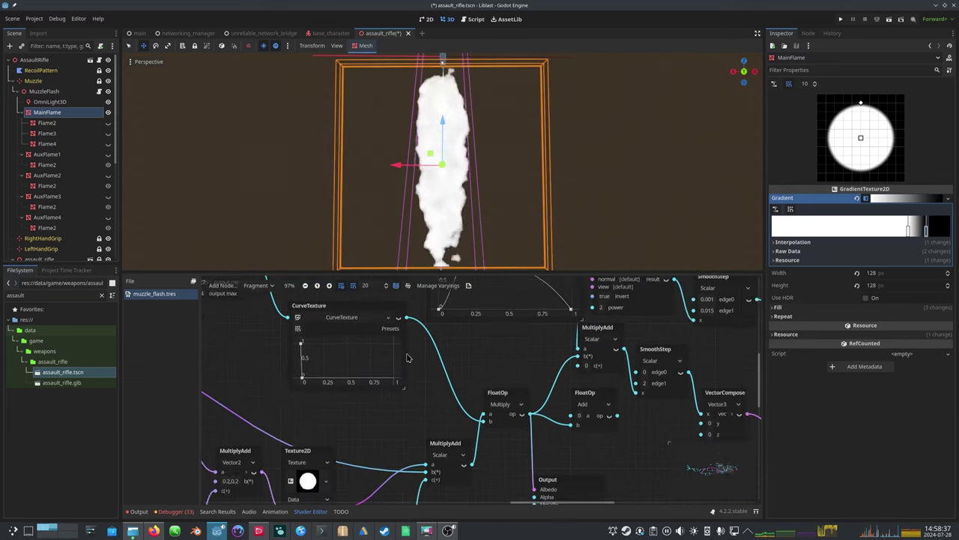
middle_drag(404, 343, 338, 265)
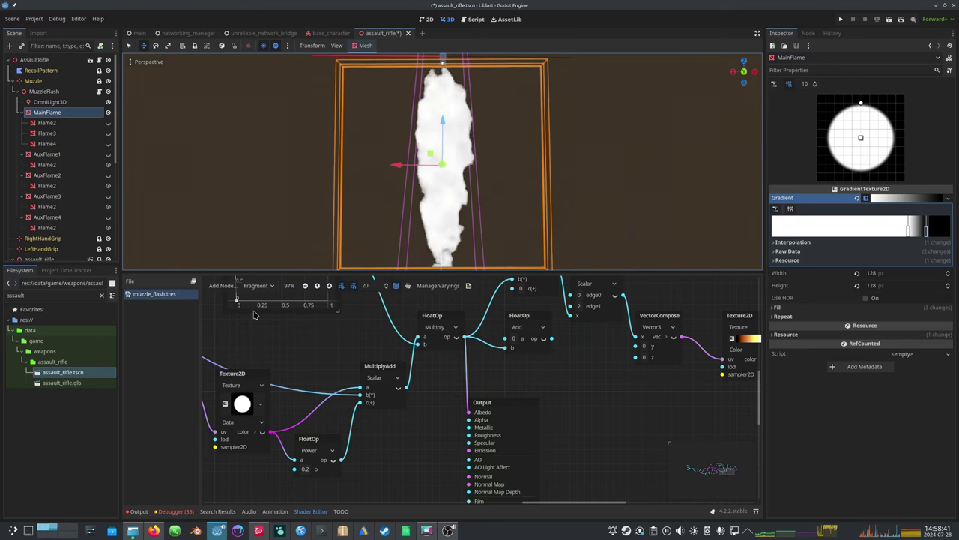
middle_drag(291, 342, 445, 458)
middle_drag(332, 388, 408, 456)
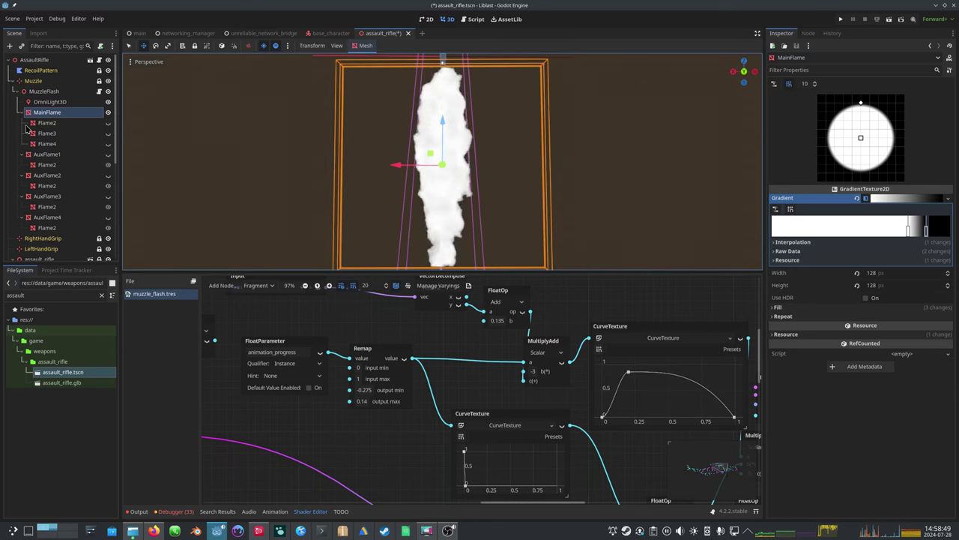
- Select the MainFlame mesh and scrub its Animation Progress instance shader parameter up to 1.05 to preview the flame disappearing
click(53, 114)
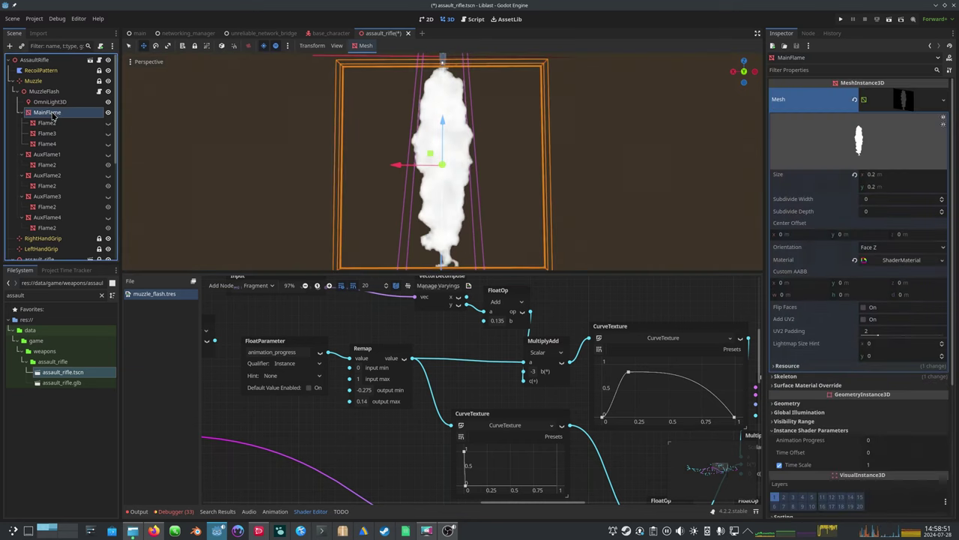
click(903, 266)
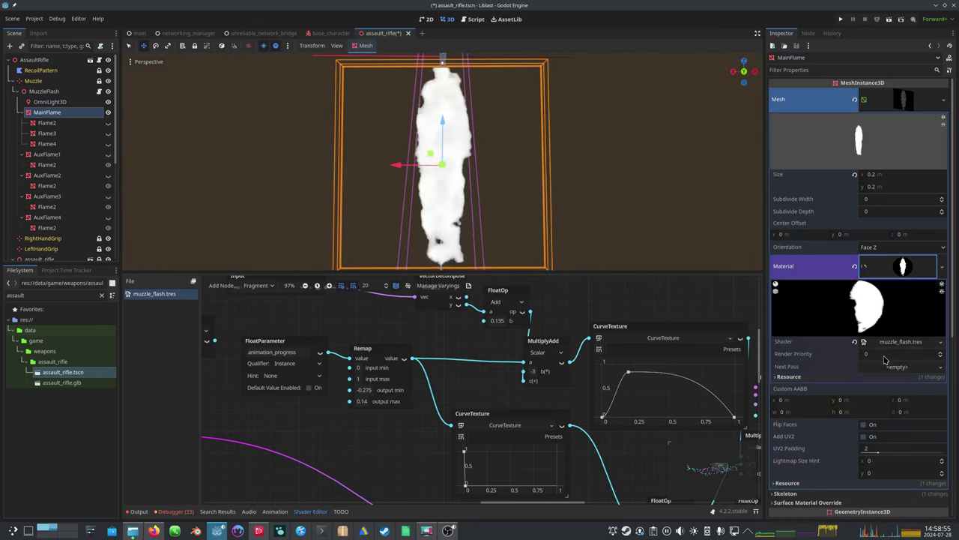
click(905, 273)
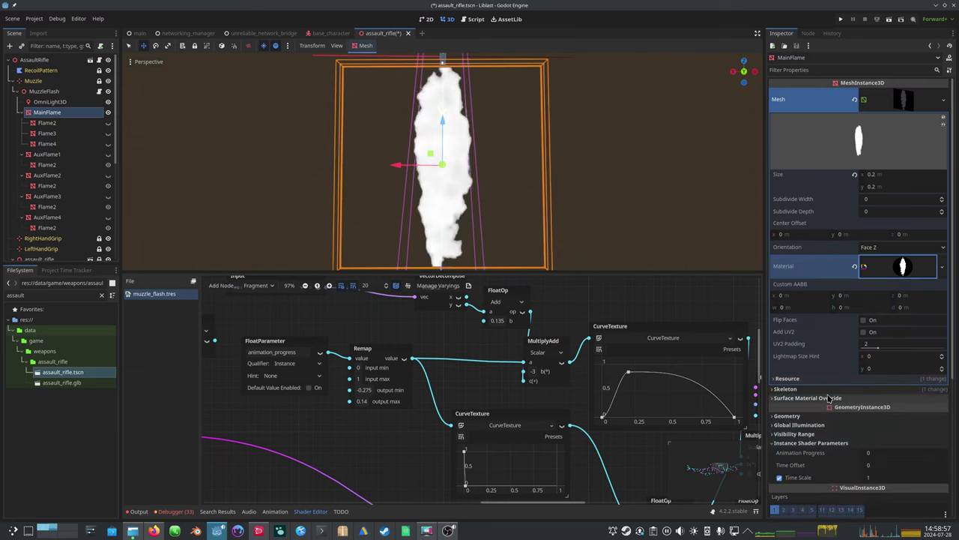
scroll(855, 352, down, 4)
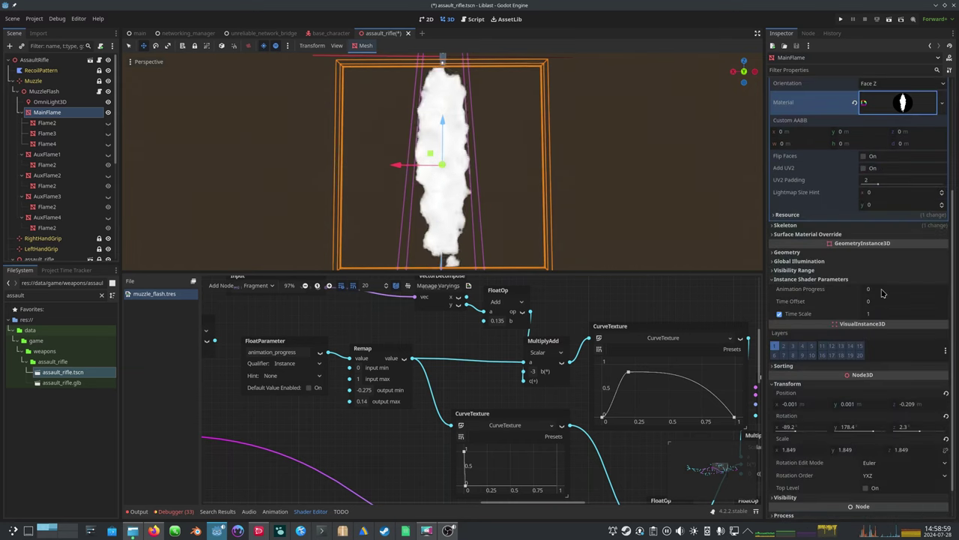
drag(882, 293, 886, 293)
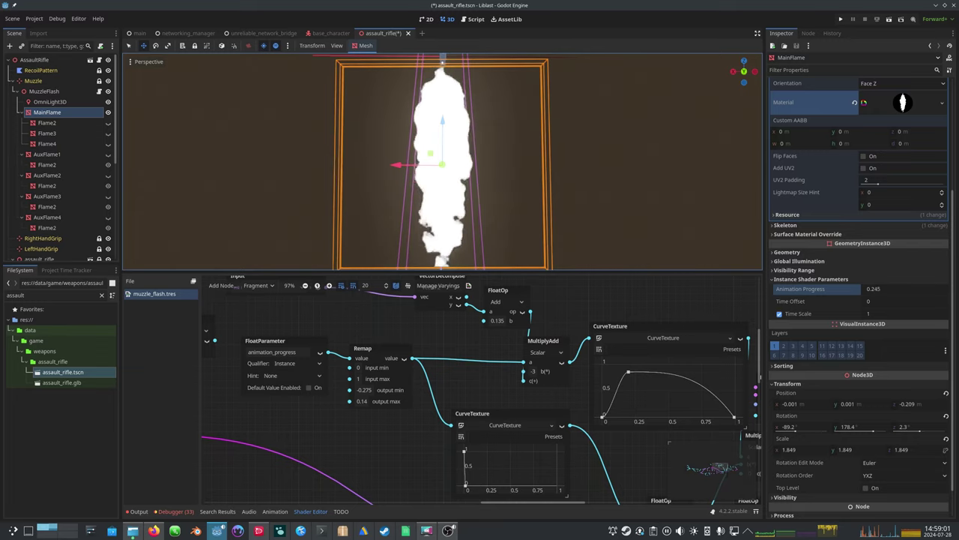
click(885, 292)
text(0.05)
key(Return)
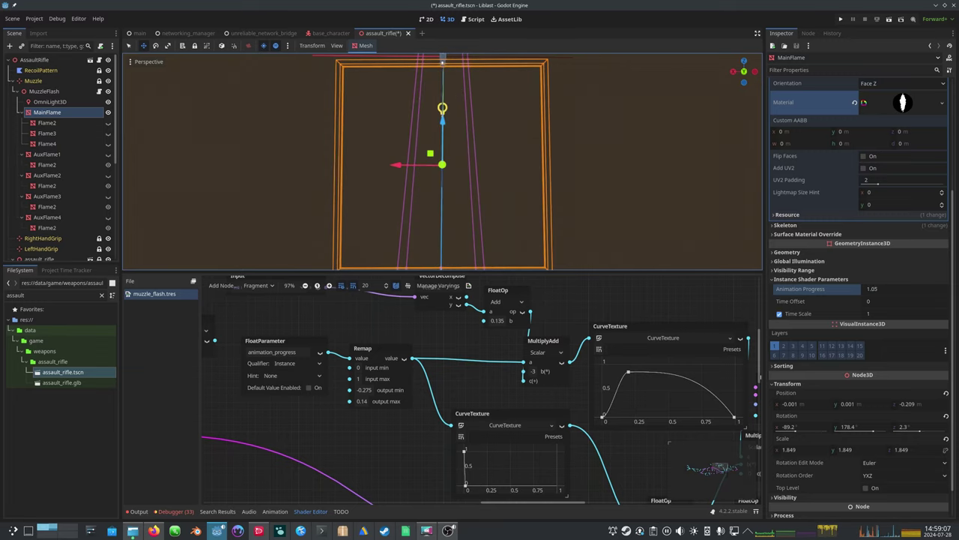
- Trace the lower CurveTexture into the Multiply FloatOp and reposition the FloatOp and the Output node around their connections
middle_drag(400, 452, 342, 410)
drag(435, 373, 430, 378)
key(ctrl+z)
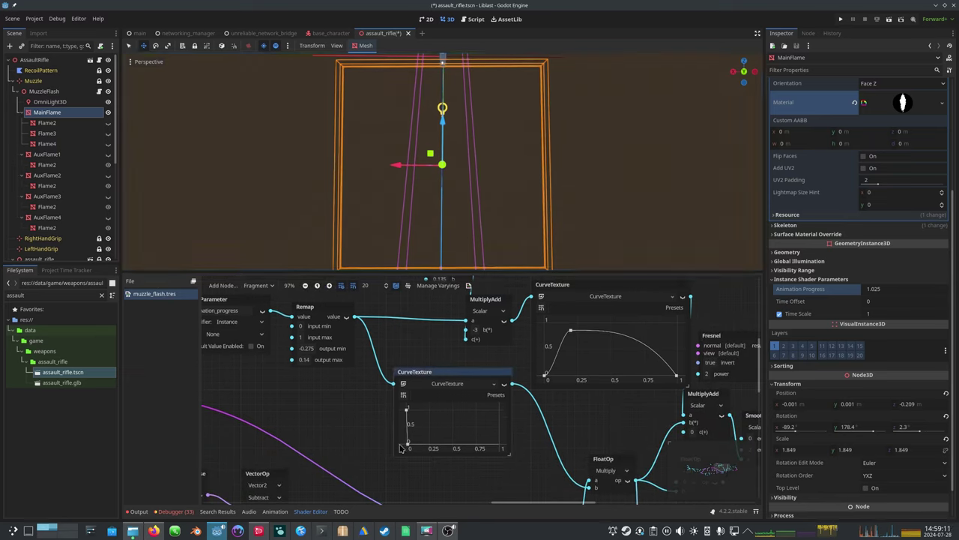
middle_drag(570, 473, 453, 370)
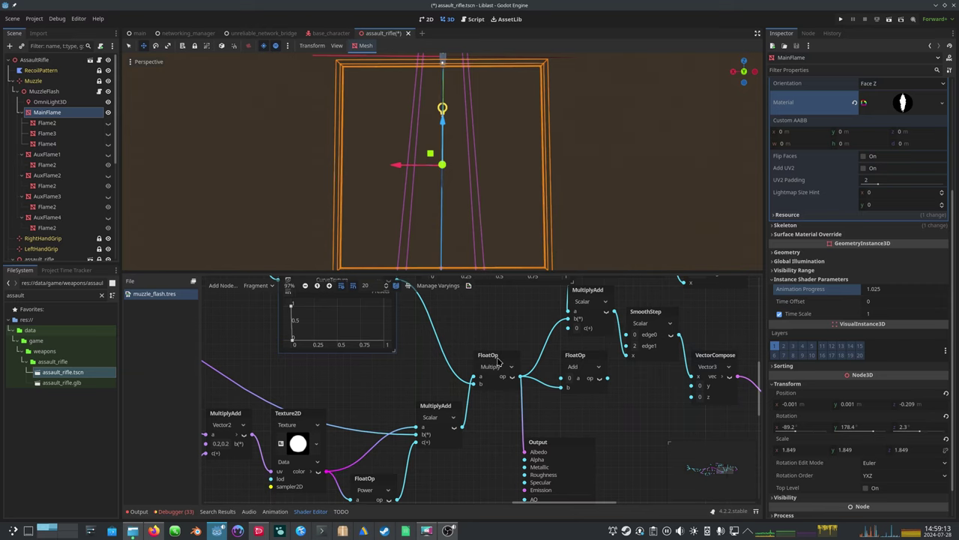
drag(499, 357, 498, 372)
drag(572, 441, 617, 434)
- Review the Remap output range and its lower CurveTexture, and shift the Output node closer to the Multiply FloatOp
middle_drag(451, 410, 724, 517)
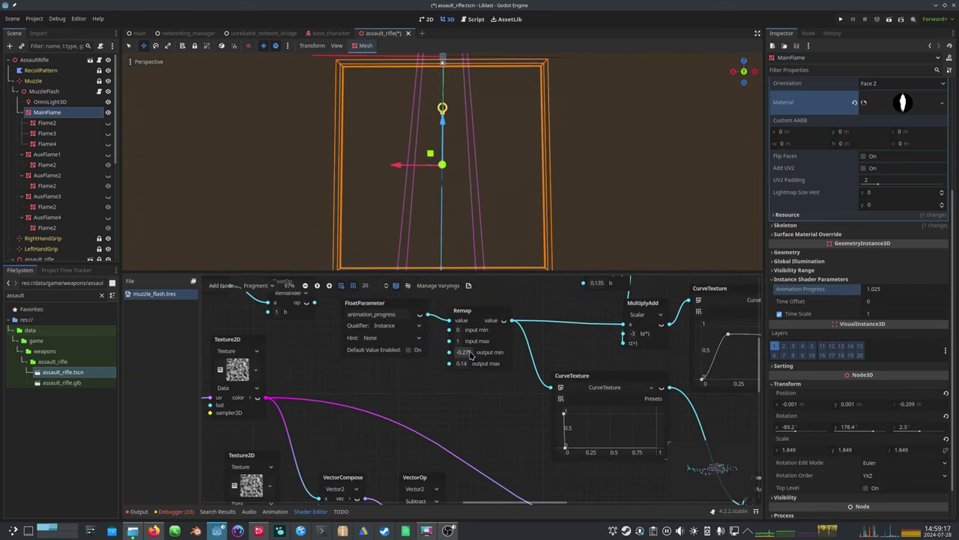
middle_drag(489, 412, 308, 416)
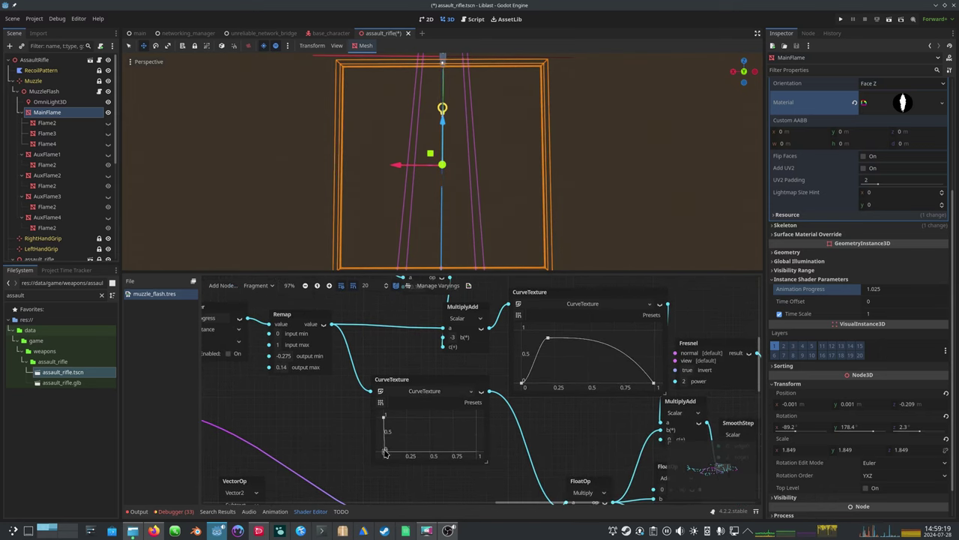
middle_drag(642, 462, 479, 407)
drag(544, 491, 514, 490)
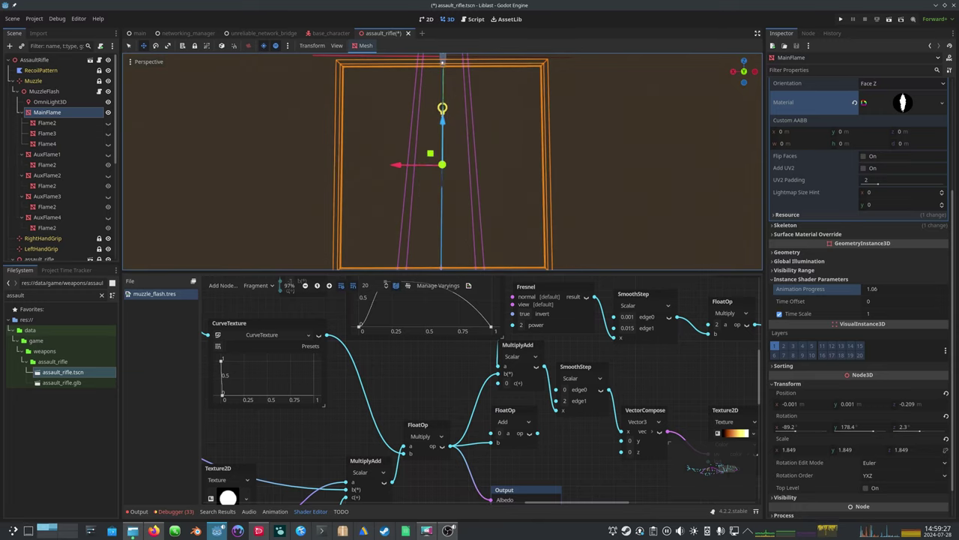
- Set MainFlame's Animation Progress to 0
click(892, 289)
text(0)
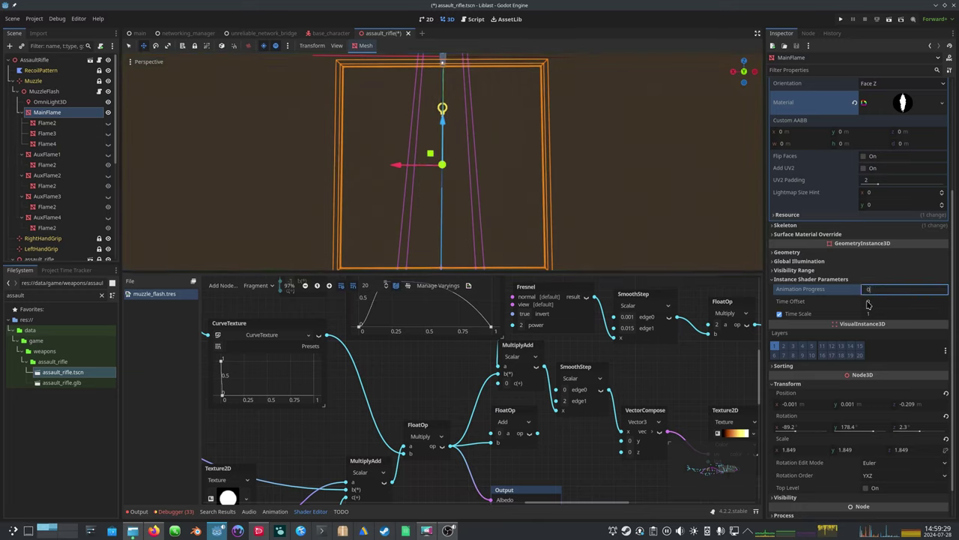
key(Return)
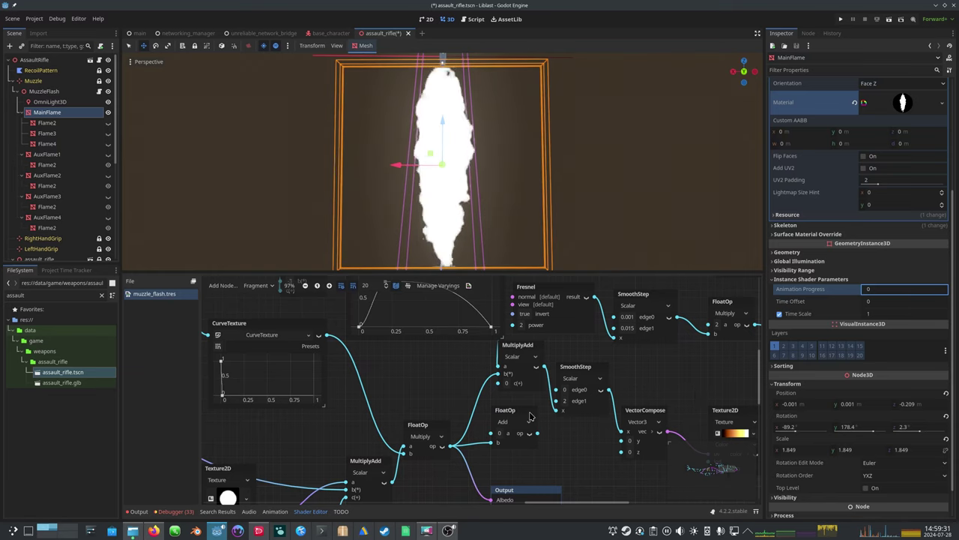
- Delete the unused Add FloatOp and move the scalar MultiplyAdd node down into its place
drag(518, 412, 510, 427)
key(Delete)
drag(527, 347, 514, 377)
middle_drag(561, 444, 550, 409)
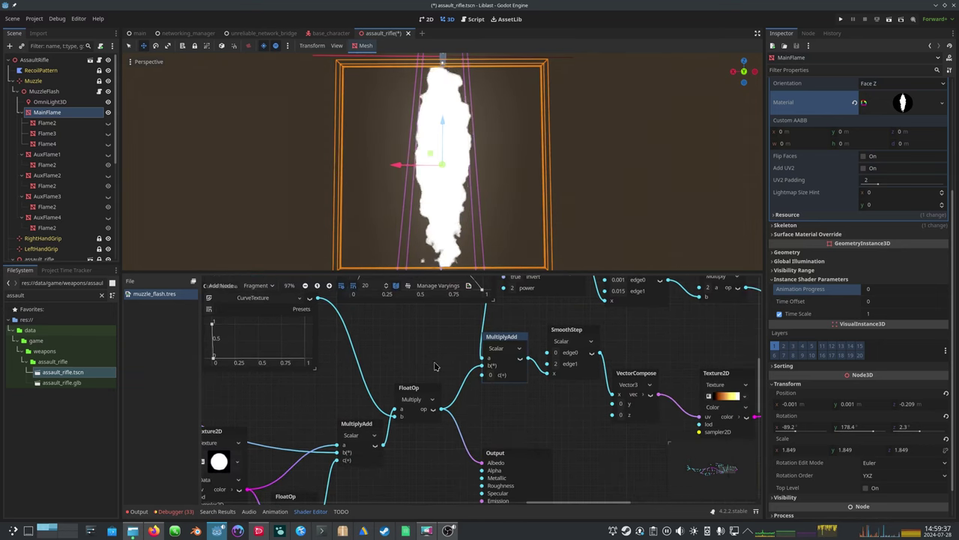
- Preview the upper CurveTexture by connecting it to Albedo and scrub Animation Progress up to 1.87
middle_drag(428, 361, 451, 490)
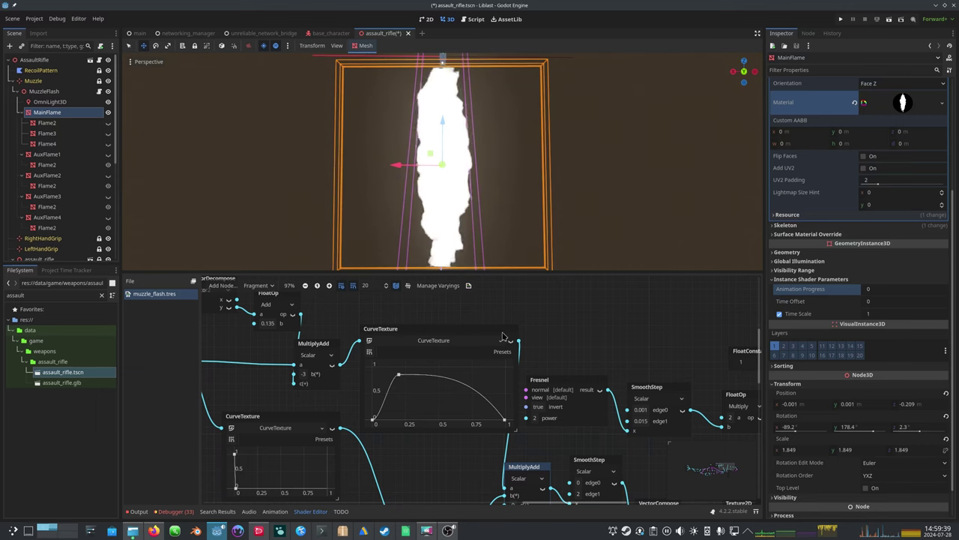
middle_drag(549, 356, 541, 302)
scroll(514, 320, down, 2)
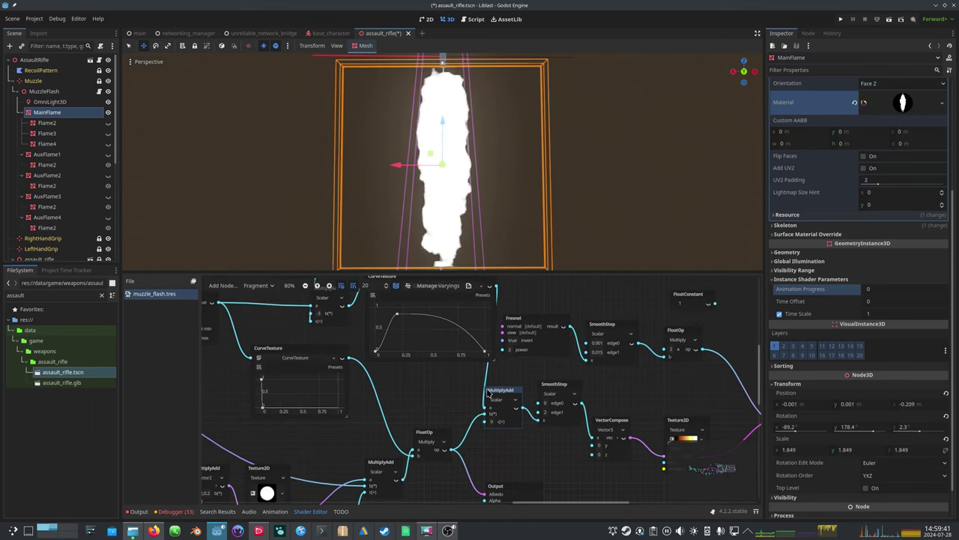
ctrl+scroll(489, 393, down, 1)
drag(495, 296, 484, 485)
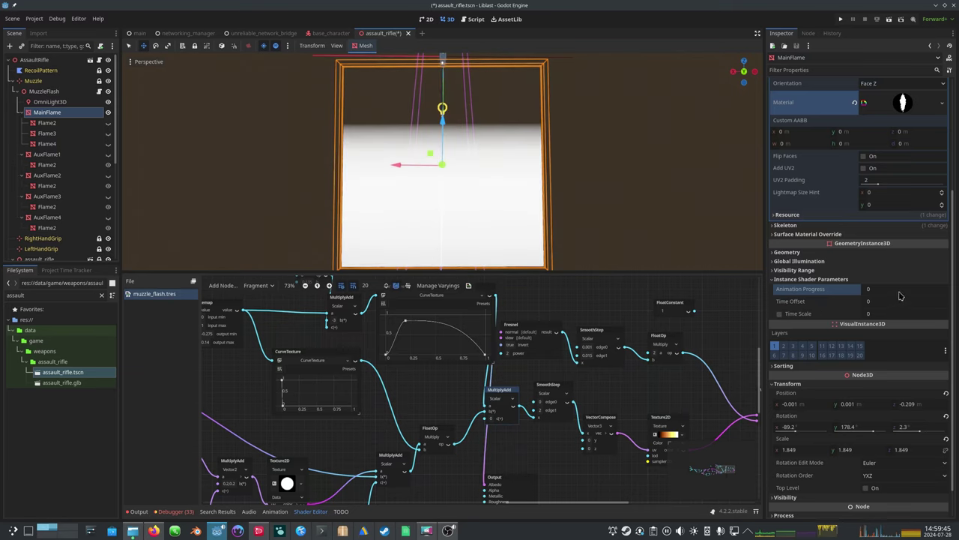
drag(902, 291, 958, 291)
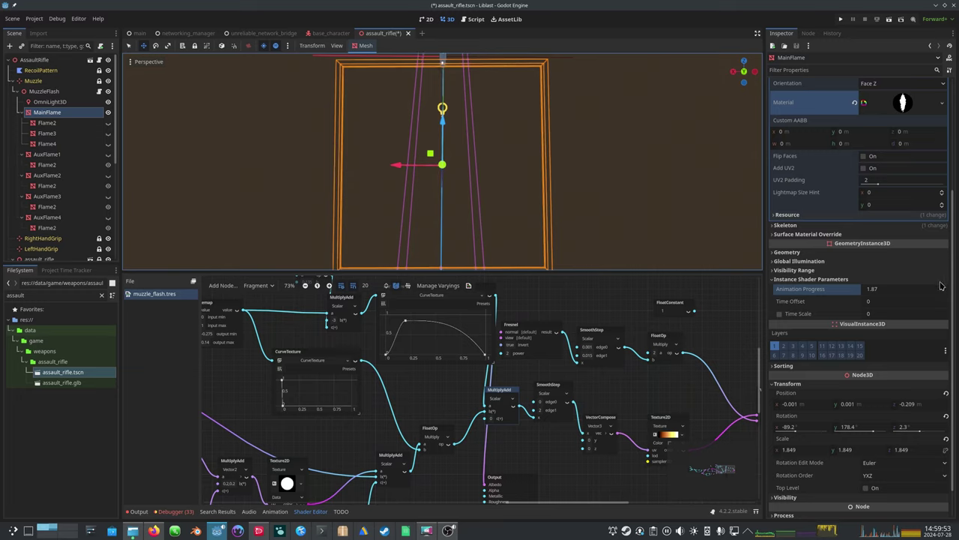
- Preview the scalar MultiplyAdd fed by the upper CurveTexture through Albedo, with Animation Progress set to 0
click(871, 289)
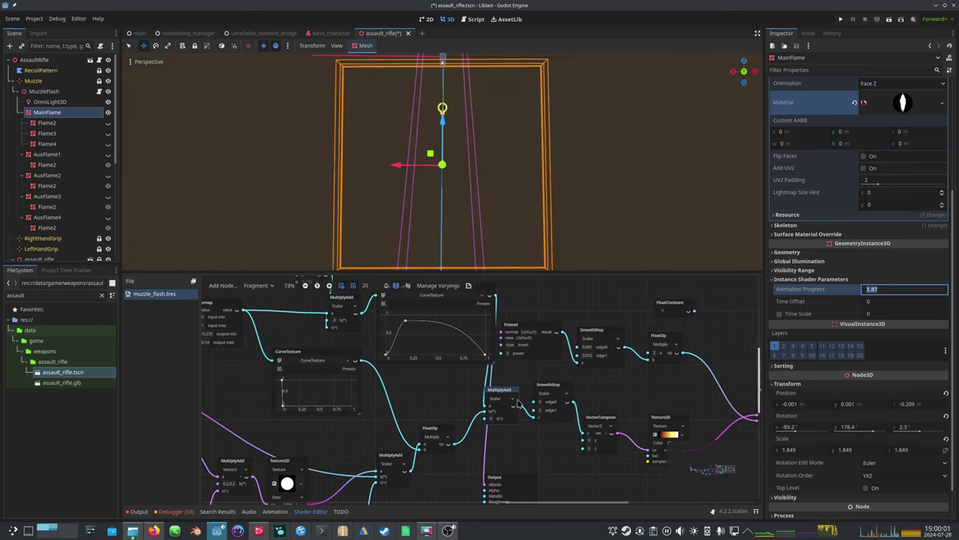
drag(517, 399, 484, 489)
click(900, 289)
text(0)
key(Return)
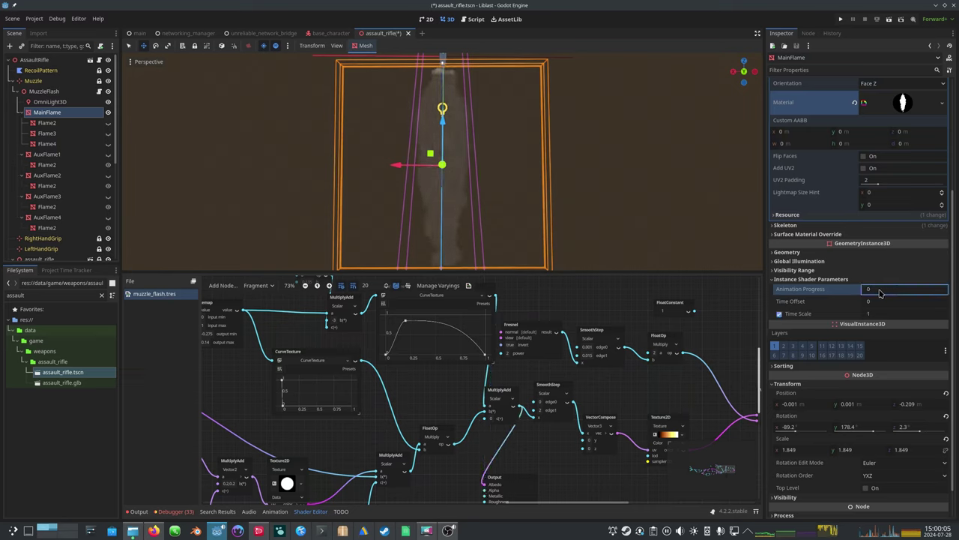
- Raise MainFlame's Animation Progress through 0.01 and on to 1.245 to watch the MultiplyAdd result animate
click(878, 292)
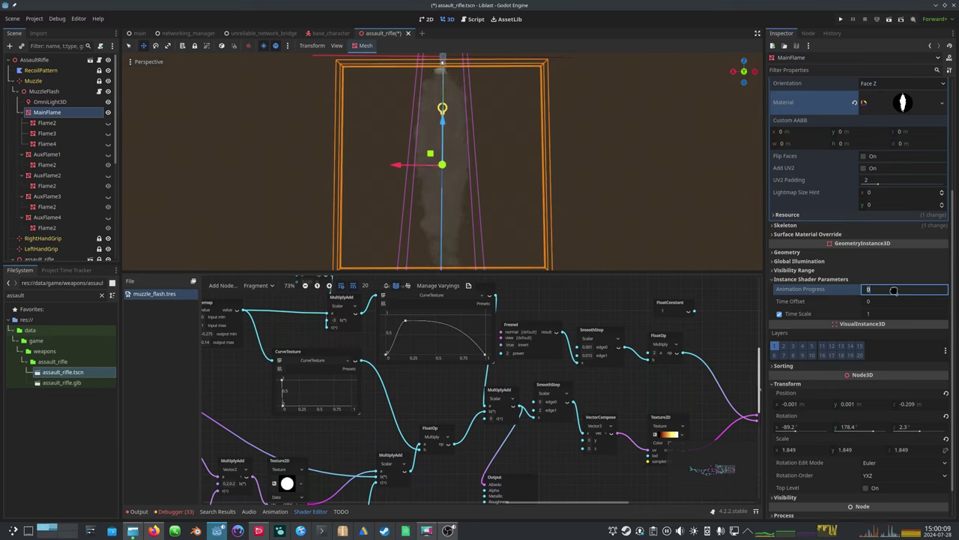
key(Return)
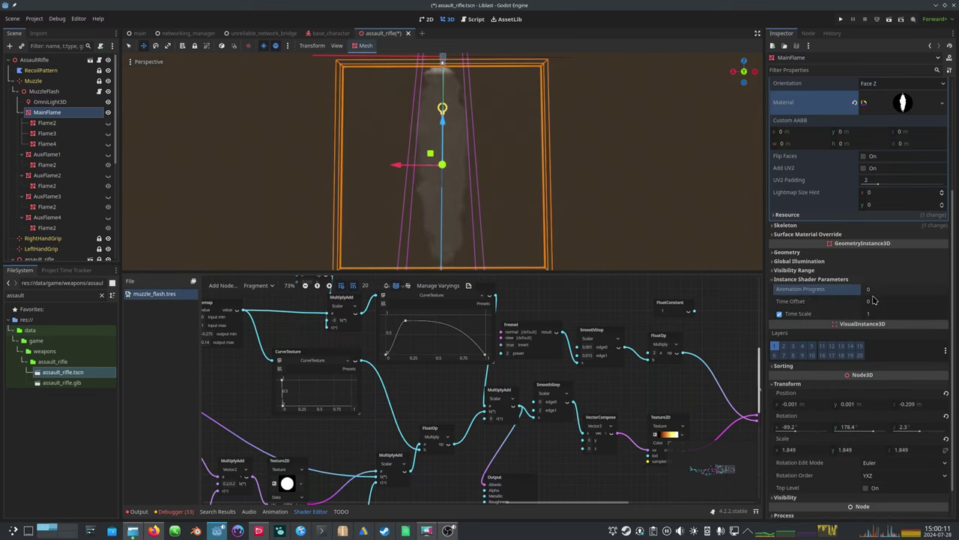
click(891, 288)
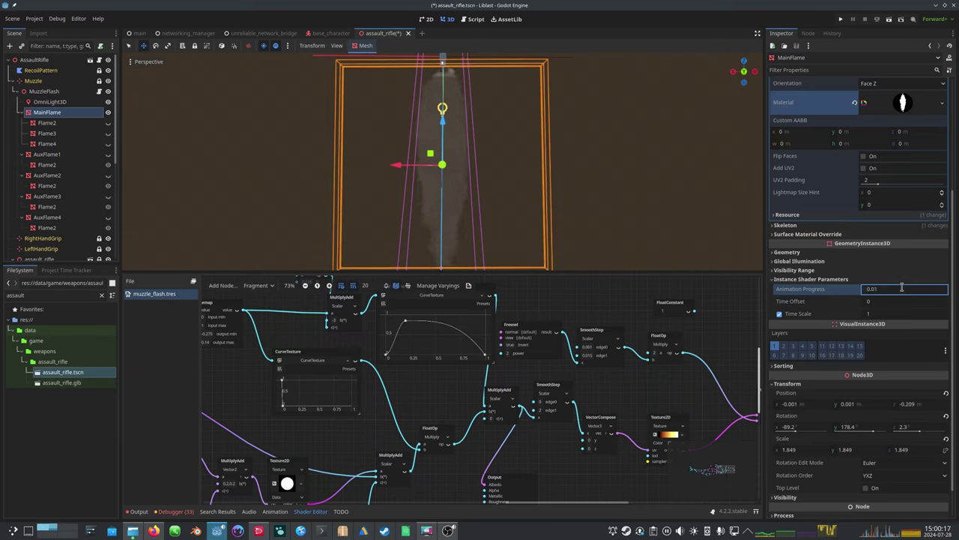
text(.0115)
key(Return)
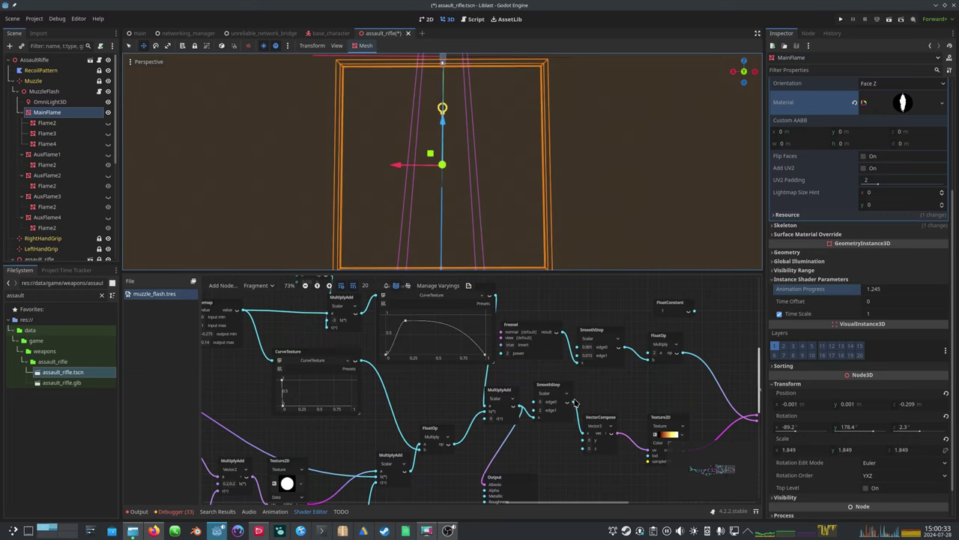
- Move the Output node below the gradient Texture2D and compare SmoothStep with MultiplyAdd through Albedo at Animation Progress 0.69
drag(575, 403, 686, 485)
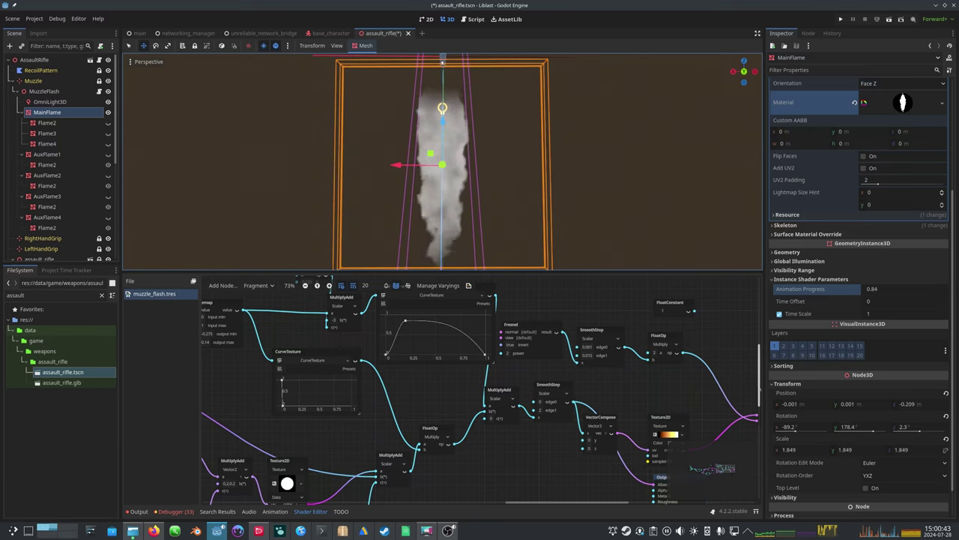
middle_drag(490, 451, 466, 442)
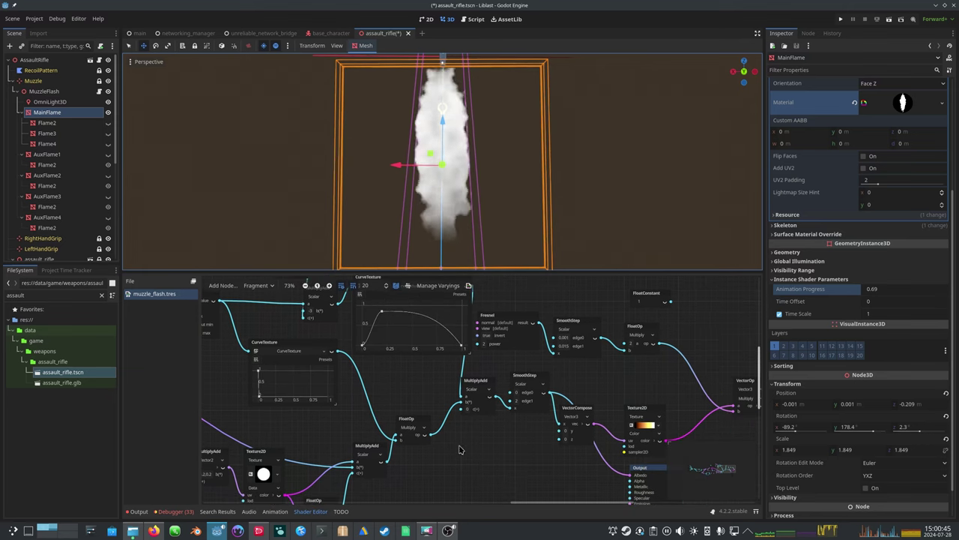
drag(497, 401, 628, 479)
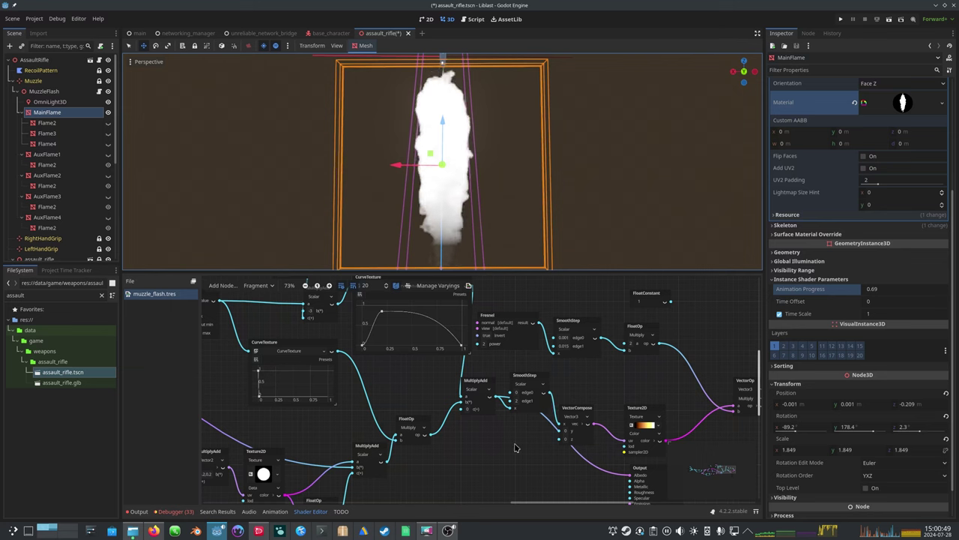
- Arrange the SmoothStep and VectorCompose nodes in a tight row after the scalar MultiplyAdd
scroll(517, 452, up, 1)
middle_drag(524, 453, 449, 444)
scroll(415, 394, up, 1)
drag(468, 359, 473, 358)
drag(529, 398, 554, 372)
middle_drag(473, 422, 375, 399)
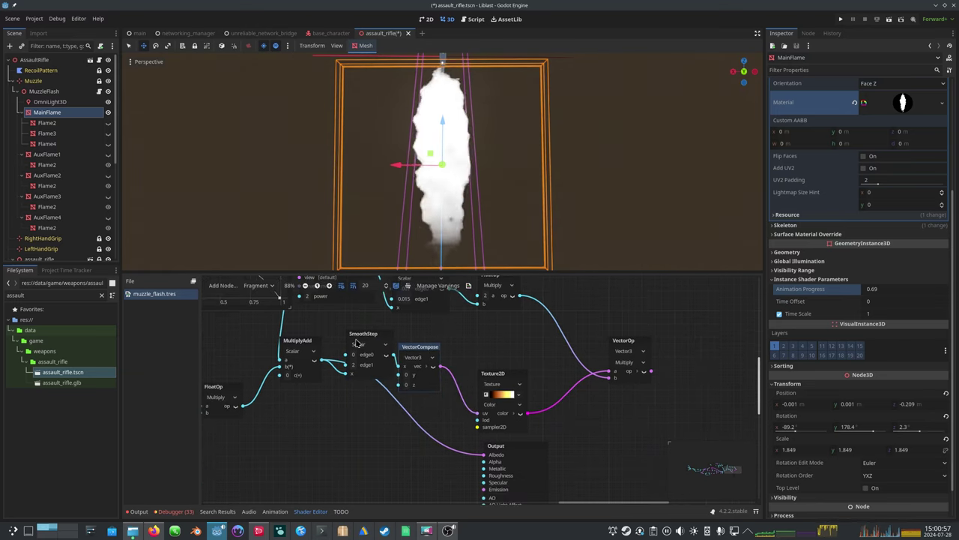
drag(415, 348, 422, 345)
middle_drag(408, 413, 398, 392)
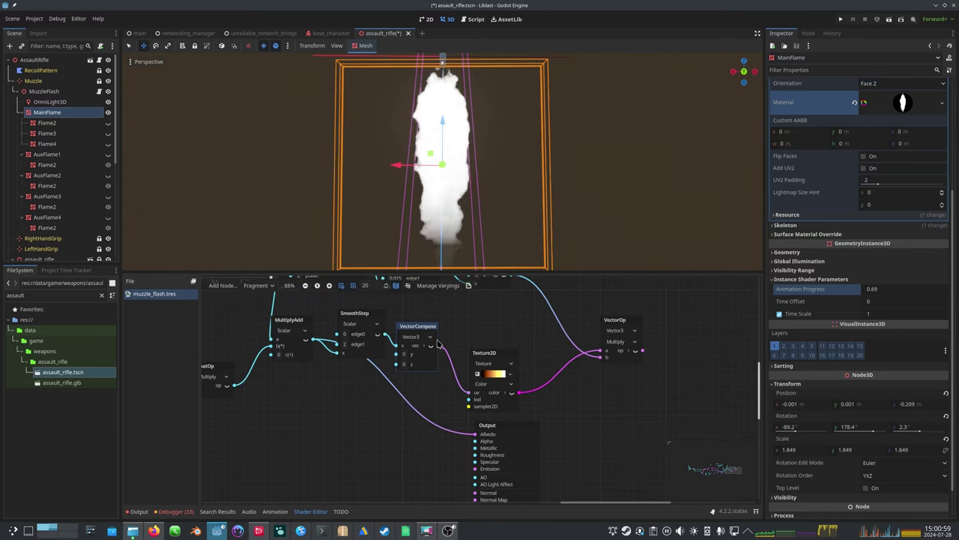
- Preview VectorCompose and then the gradient Texture2D's color through Albedo, lining Texture2D up with VectorCompose and moving the Output node further along
drag(438, 345, 455, 407)
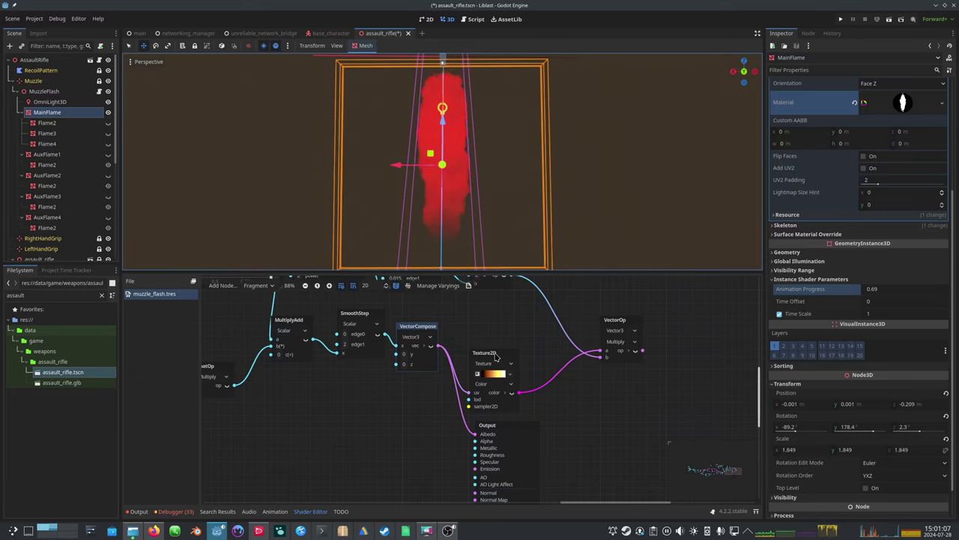
drag(494, 353, 500, 320)
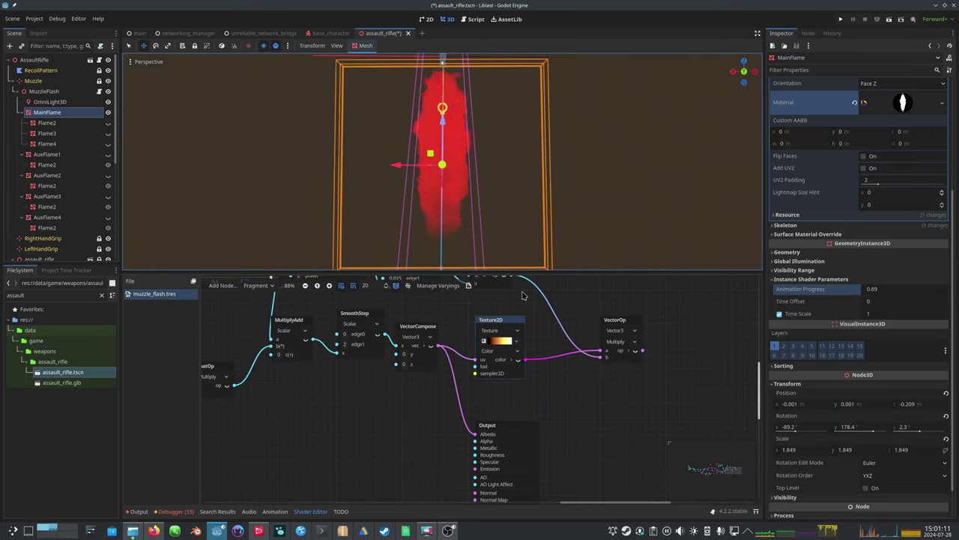
middle_drag(542, 389, 513, 368)
drag(487, 406, 579, 404)
drag(490, 339, 539, 413)
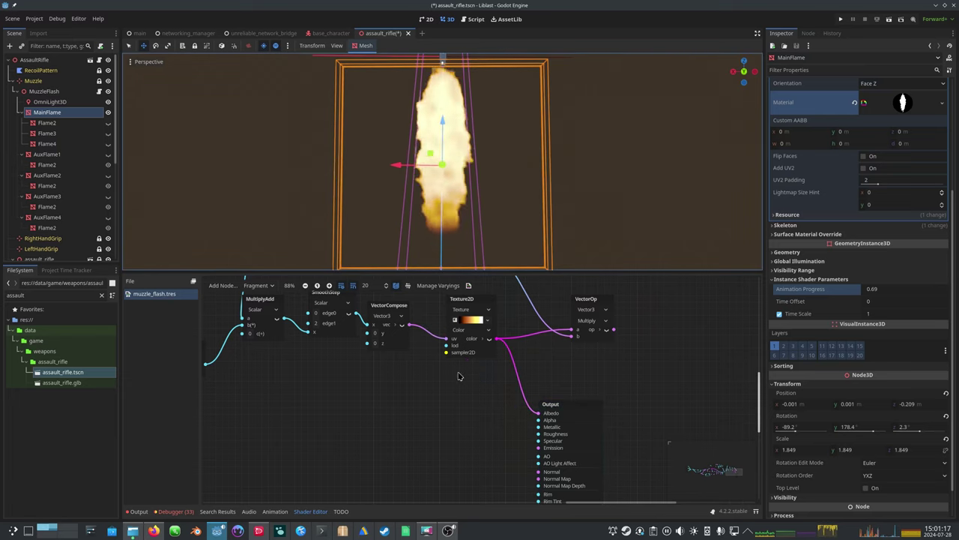
- Set Animation Progress to 0.72 and examine the Fresnel, SmoothStep and Multiply FloatOp branch feeding the VectorOp
scroll(386, 396, up, 5)
scroll(623, 347, down, 3)
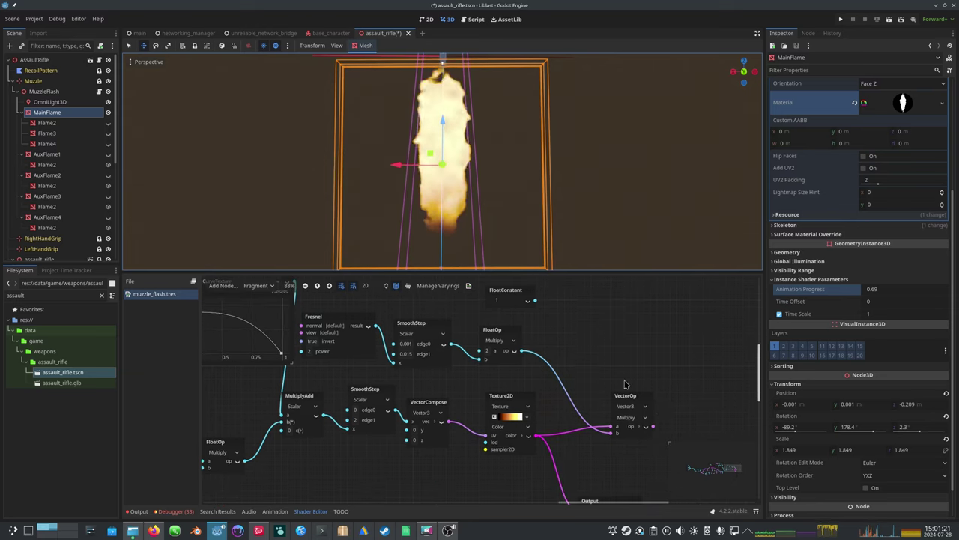
scroll(627, 385, down, 1)
middle_drag(619, 377, 594, 351)
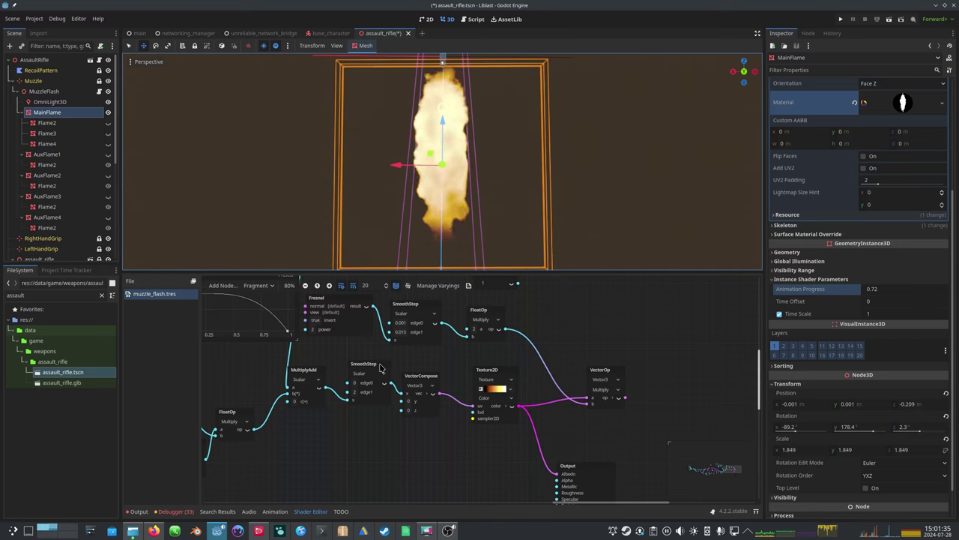
middle_drag(357, 357, 413, 412)
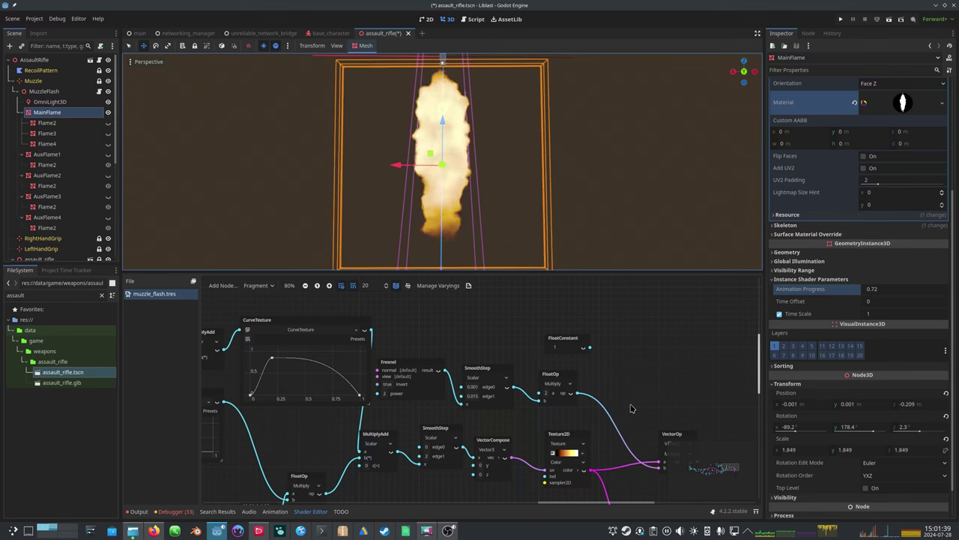
- Examine the shader graph from the time Input and FloatParameter nodes through FloatOp, Remap and the noise Texture2D nodes
middle_drag(633, 407, 608, 375)
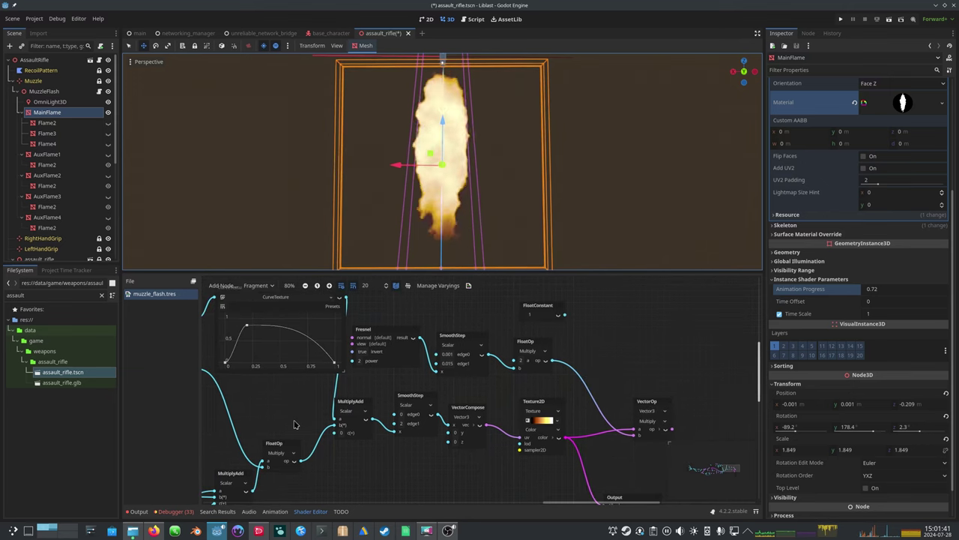
scroll(293, 418, down, 2)
middle_drag(293, 417, 562, 389)
scroll(250, 364, up, 2)
scroll(260, 363, up, 4)
middle_drag(363, 326, 350, 441)
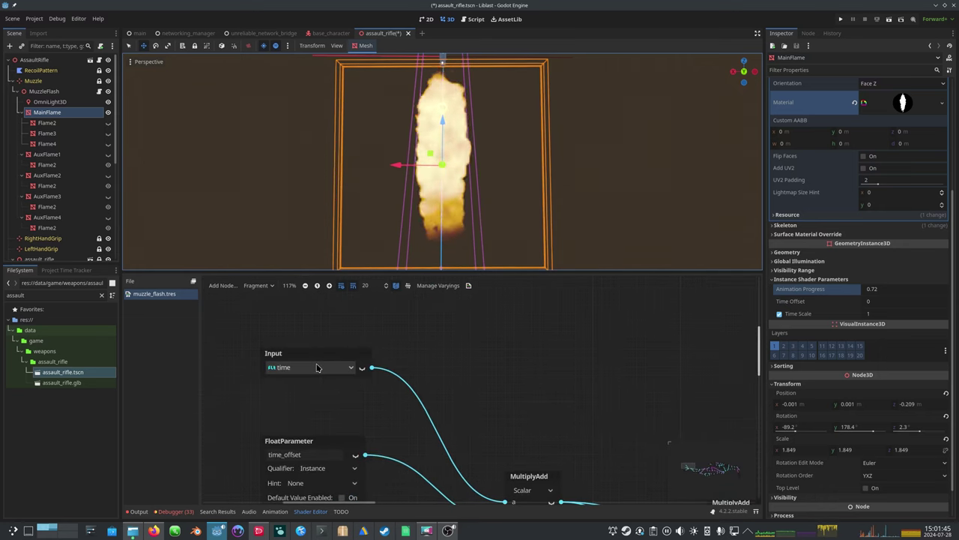
click(320, 359)
scroll(525, 397, down, 4)
middle_drag(681, 425, 517, 450)
mouse_move(616, 394)
middle_down()
mouse_move(400, 341)
mouse_move(411, 349)
middle_up()
middle_drag(693, 353, 471, 422)
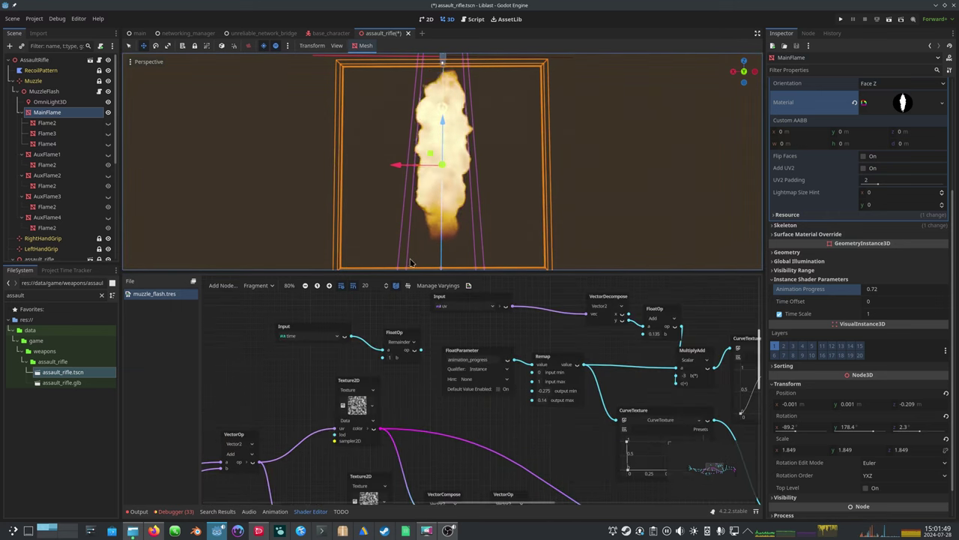
- Move the Output node closer beneath the Multiply VectorOp
middle_drag(718, 317, 398, 303)
middle_drag(661, 336, 361, 311)
ctrl+scroll(508, 467, up, 1)
scroll(509, 466, down, 3)
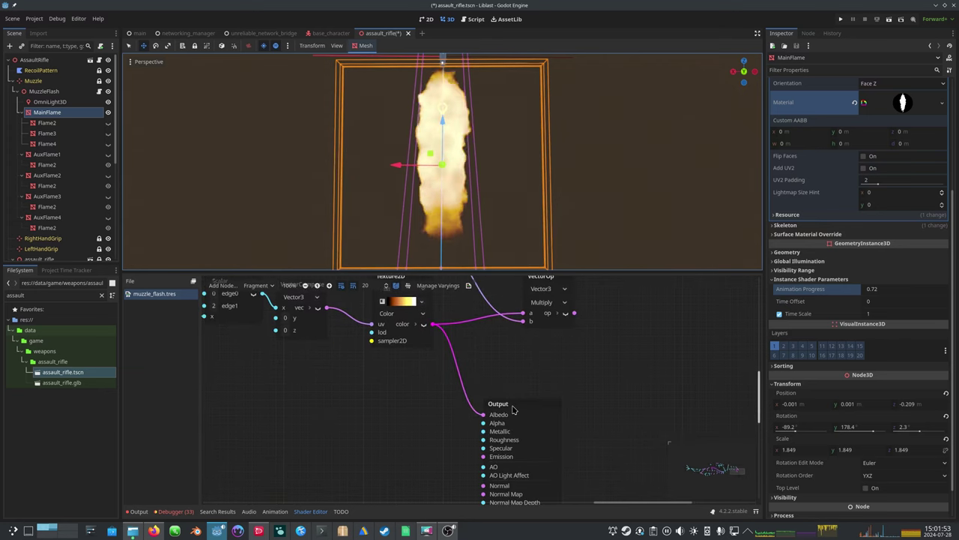
drag(514, 410, 540, 370)
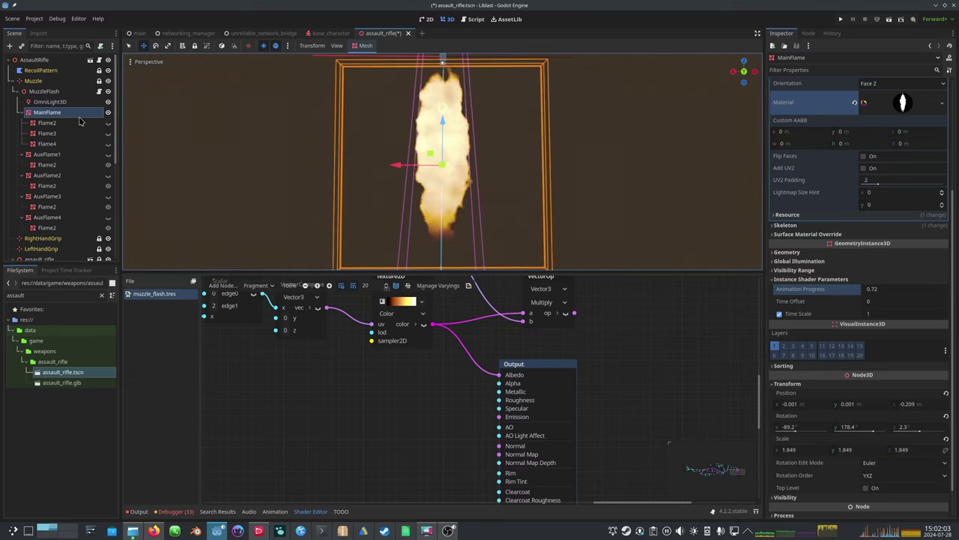
- Show the Flame2 plane under MainFlame and set Animation Progress to 0.5 for both meshes together
click(73, 125)
scroll(582, 192, down, 2)
middle_drag(583, 193, 284, 146)
ctrl+click(48, 112)
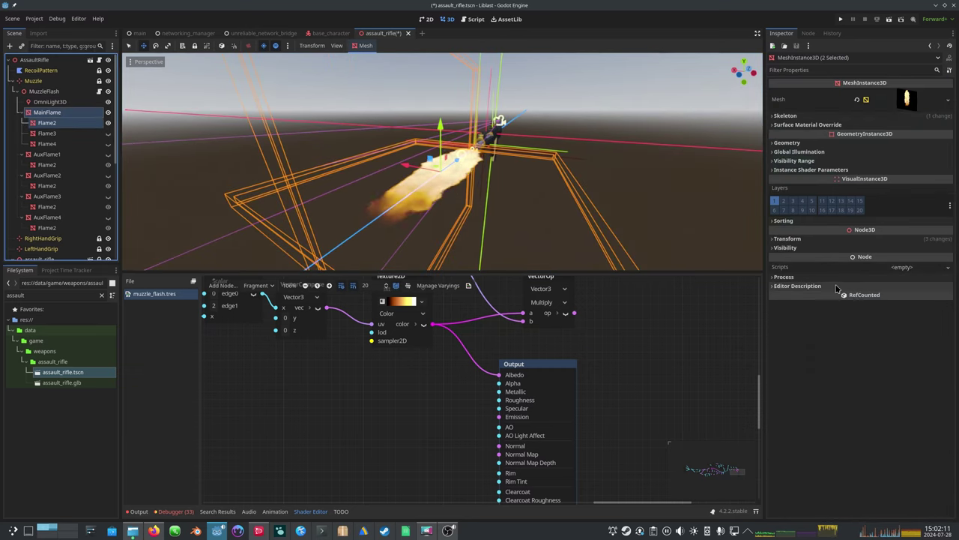
click(821, 170)
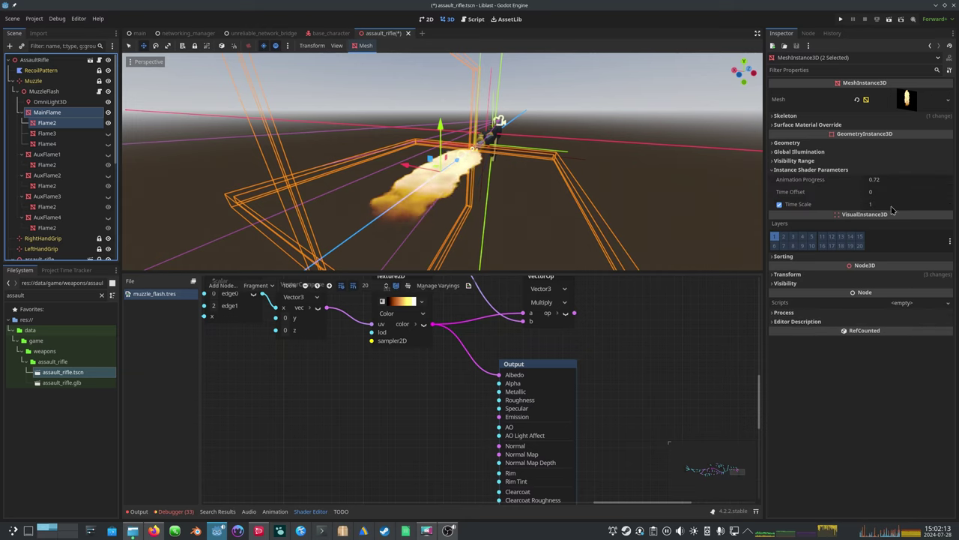
click(901, 179)
text(0)
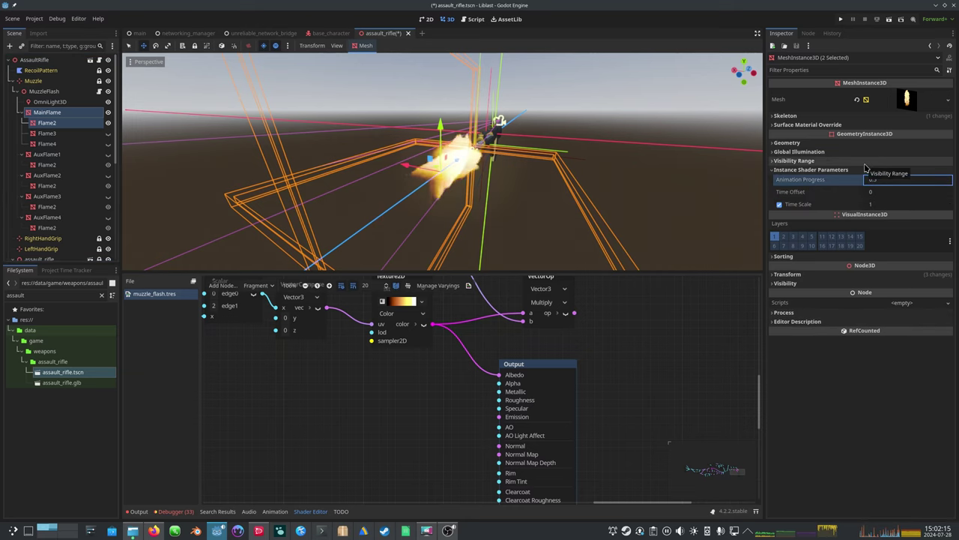
key(Return)
middle_drag(651, 123, 516, 216)
scroll(568, 127, down, 2)
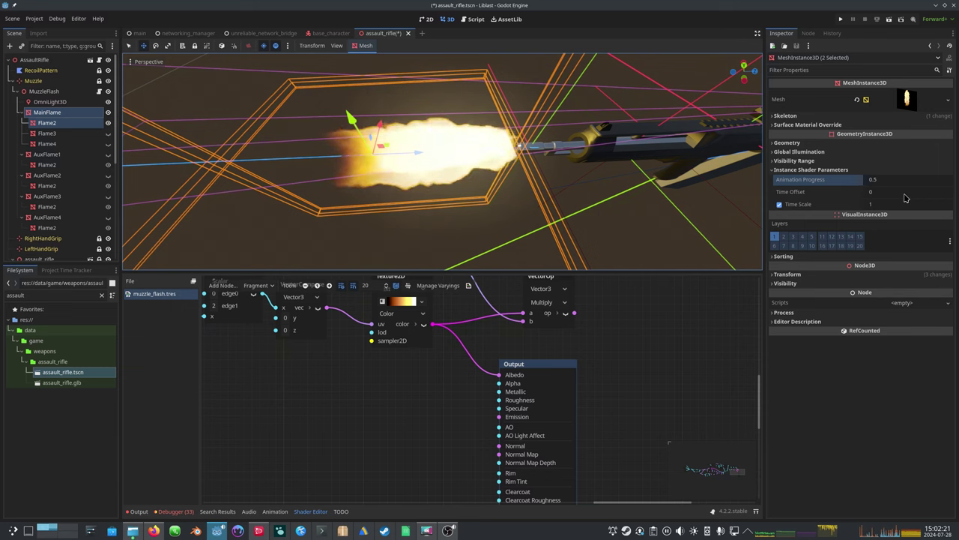
- Set the Time Offset of MainFlame's Flame2 to 0.2 so it differs from MainFlame
click(78, 118)
click(57, 134)
click(57, 122)
click(65, 113)
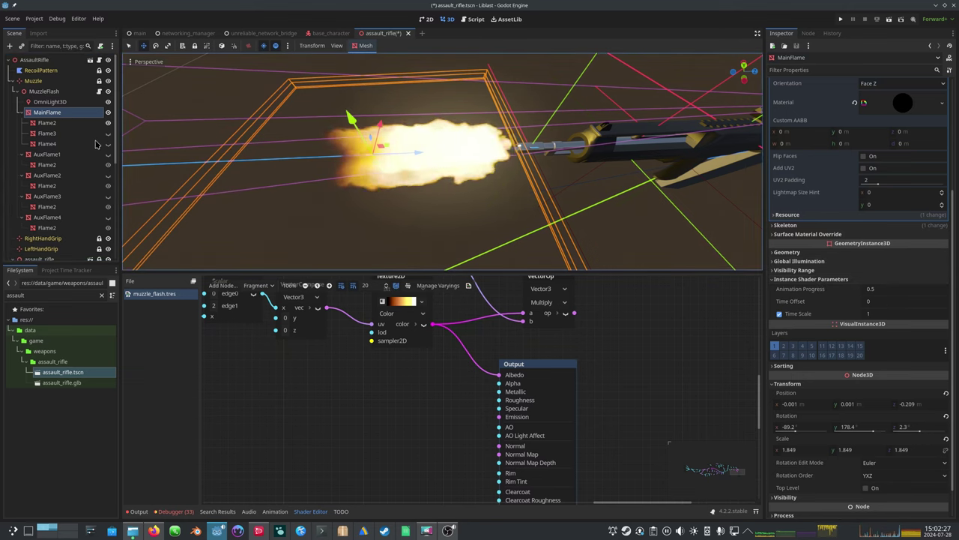
click(75, 123)
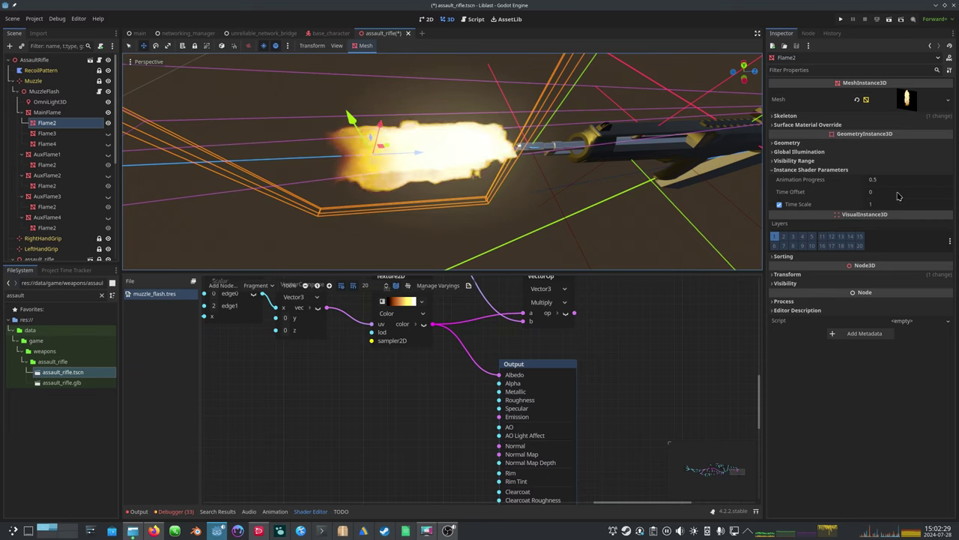
click(905, 194)
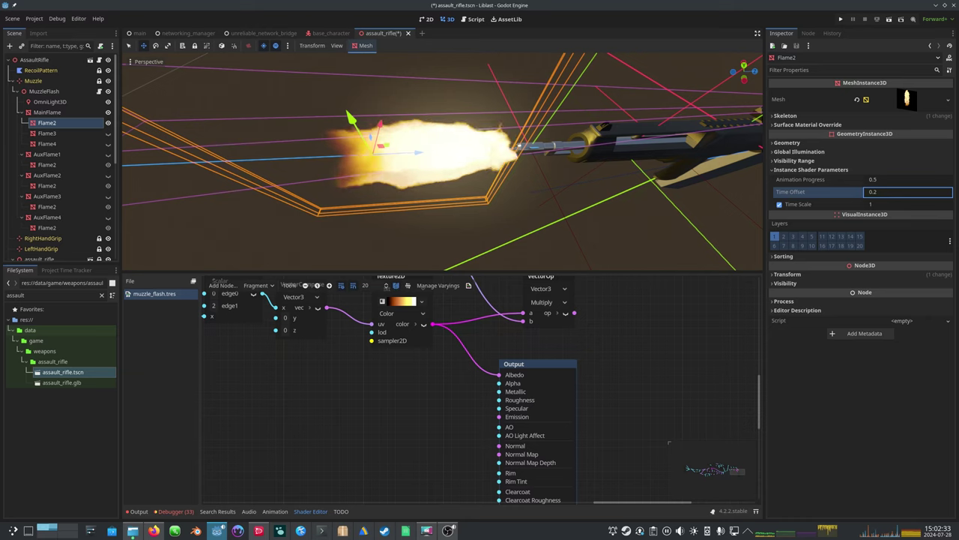
key(Return)
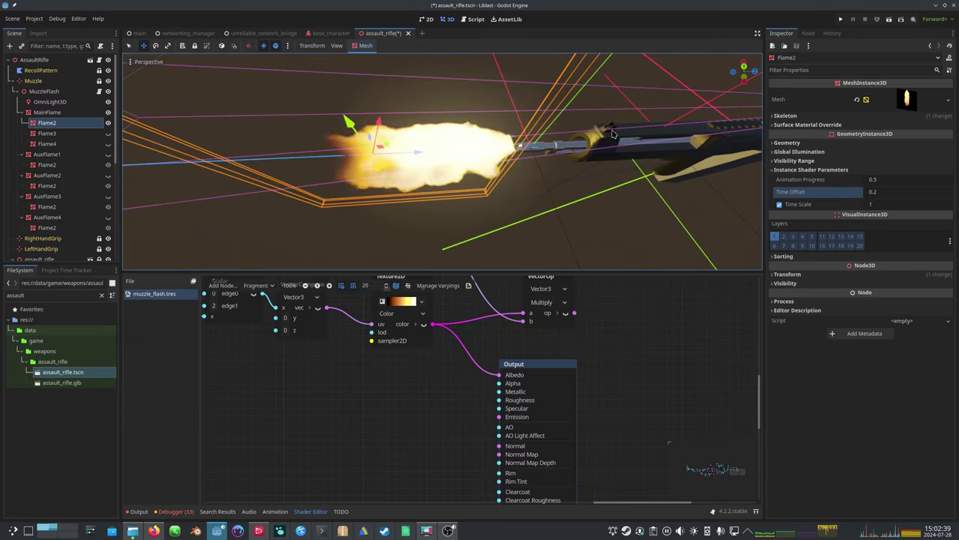
middle_drag(595, 133, 497, 172)
- Move the Output node further out past the VectorOp and view the crossed flames from the rifle's other side
drag(532, 367, 682, 384)
middle_drag(511, 385, 465, 450)
scroll(497, 176, down, 1)
middle_drag(497, 176, 691, 118)
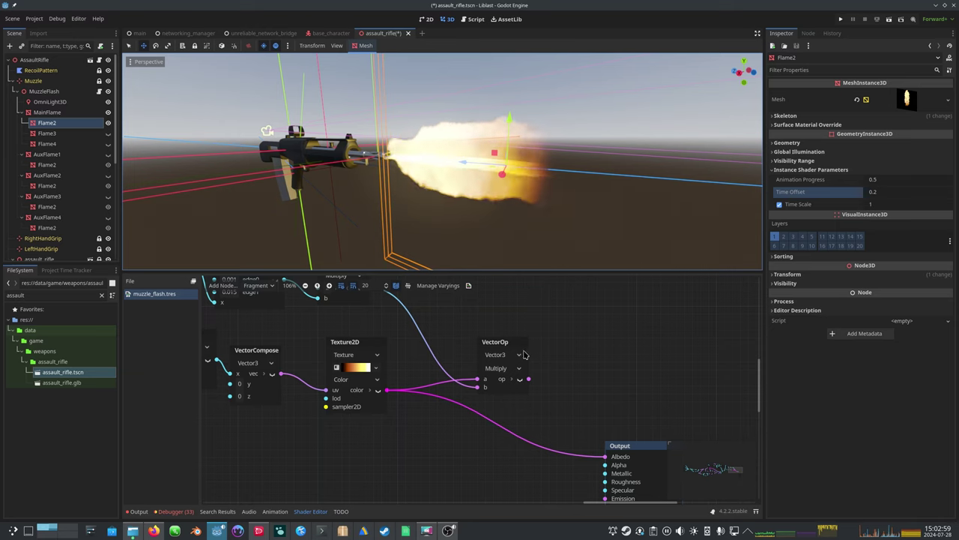
- Preview the Multiply FloatOp of the Fresnel branch through Albedo and move that node further from SmoothStep
middle_drag(392, 305, 557, 432)
scroll(637, 414, down, 1)
middle_drag(675, 413, 559, 343)
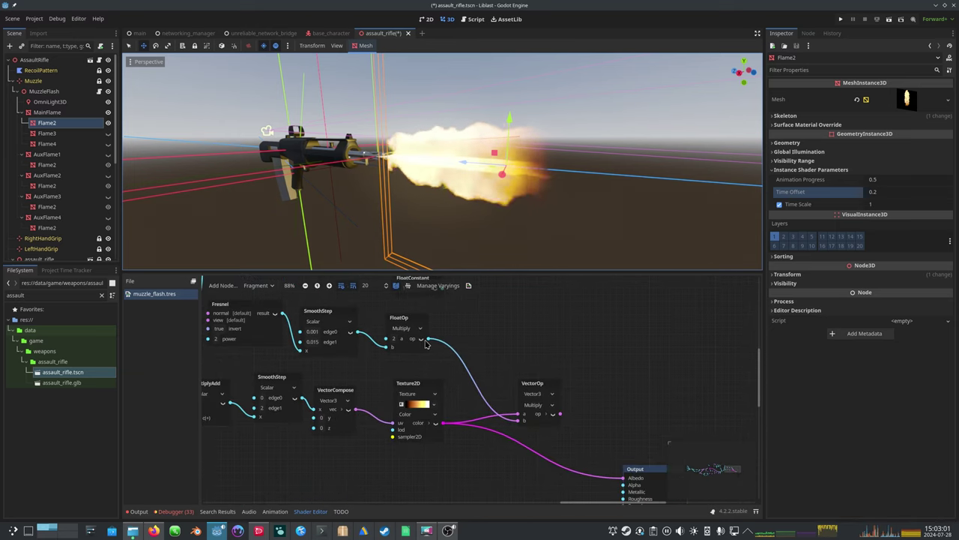
drag(422, 339, 630, 428)
middle_drag(555, 166, 587, 209)
drag(405, 324, 437, 317)
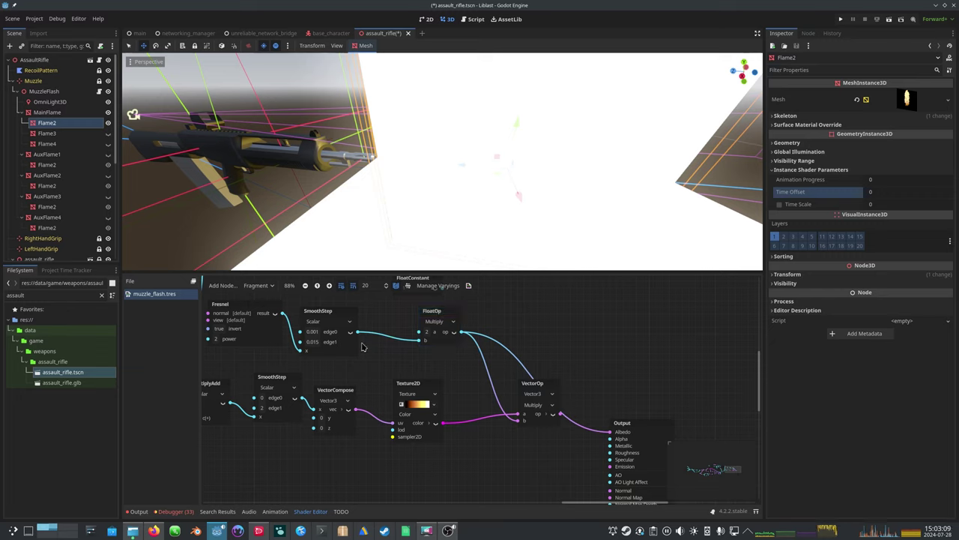
- Preview the Fresnel branch's SmoothStep through Albedo from several angles, then connect the VectorOp result to Albedo
drag(615, 436, 614, 435)
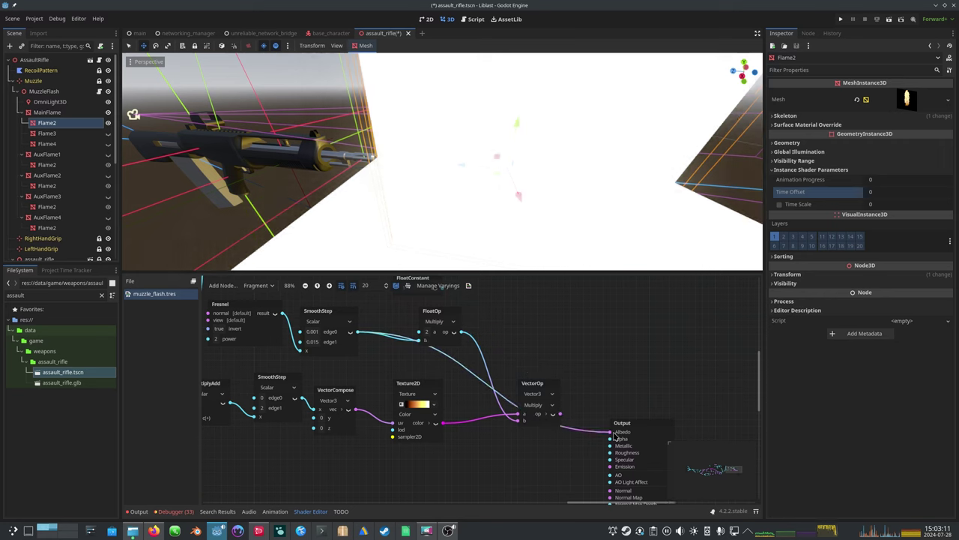
scroll(525, 206, down, 6)
middle_drag(533, 200, 441, 199)
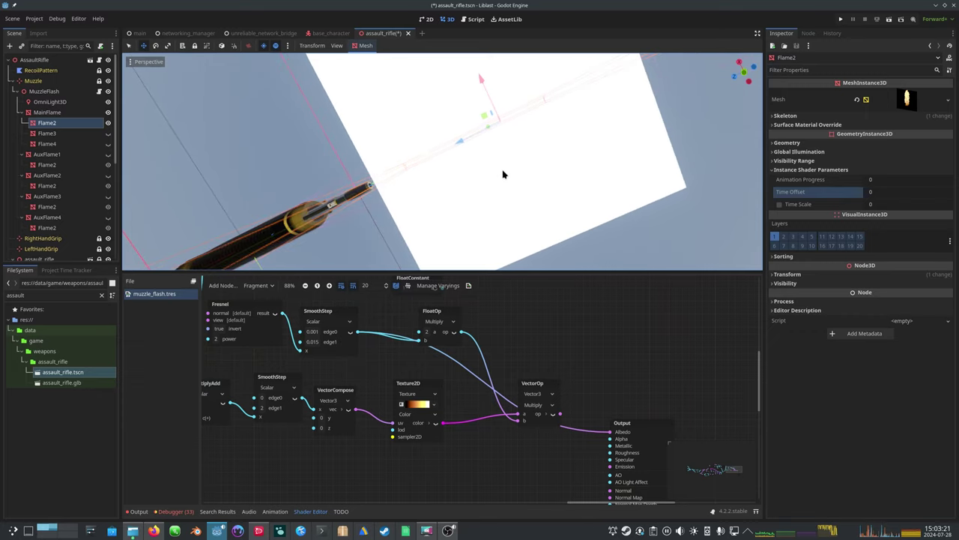
middle_drag(347, 208, 417, 208)
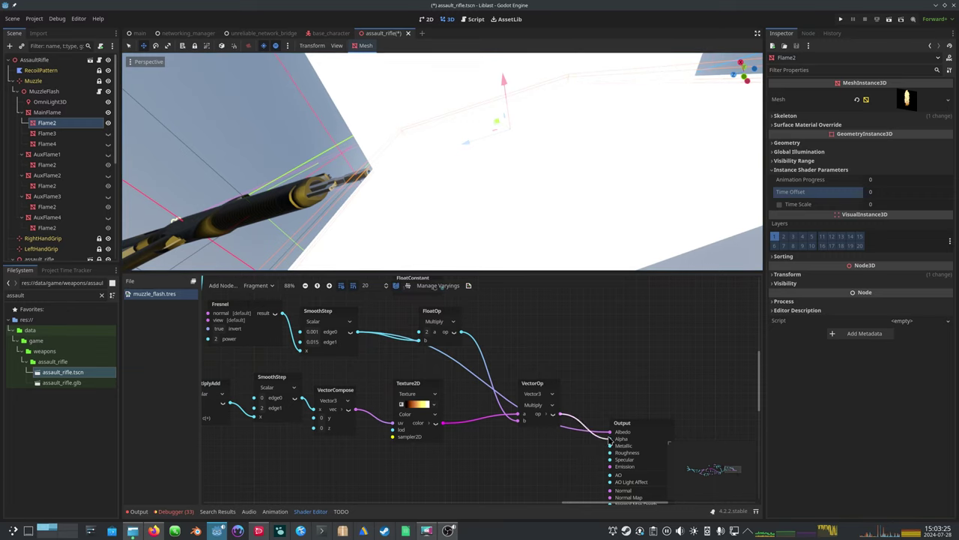
middle_drag(586, 99, 548, 167)
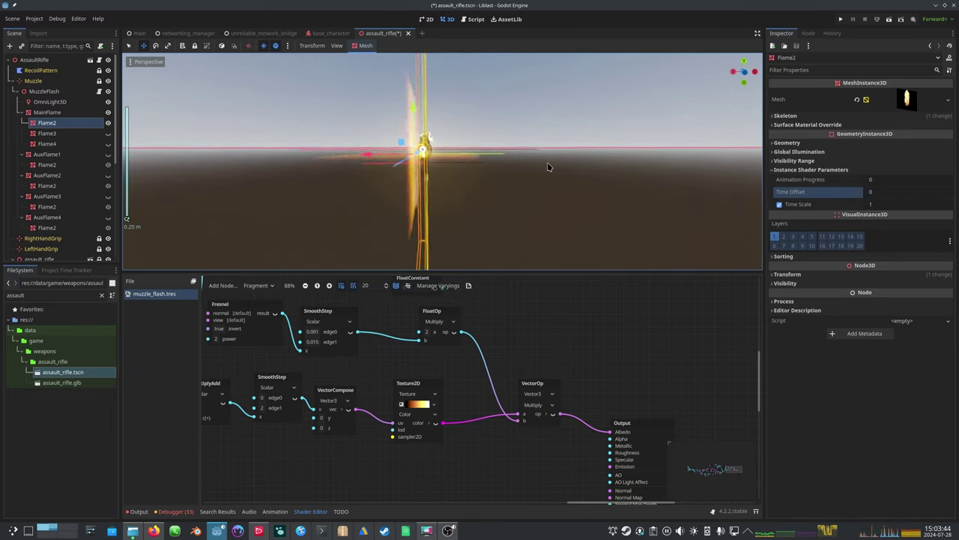
- Show Flame3 and Flame4 under MainFlame, set their Animation Progress to 0.5 and view the flame from several angles
click(108, 135)
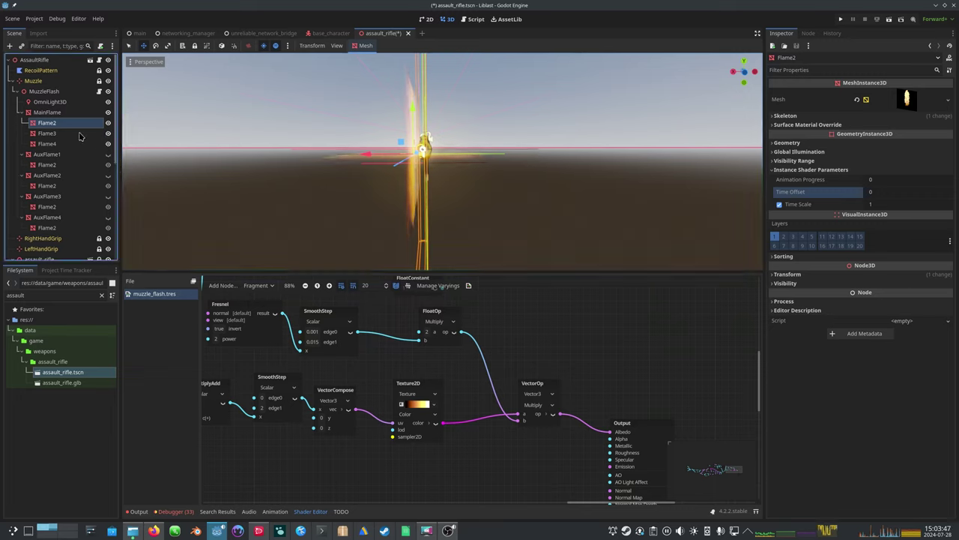
click(50, 144)
shift+click(63, 134)
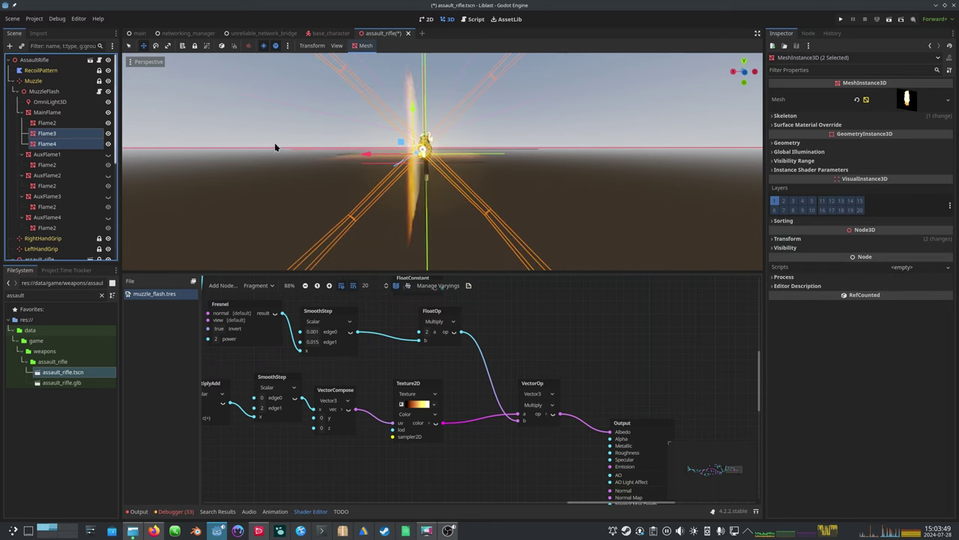
click(826, 171)
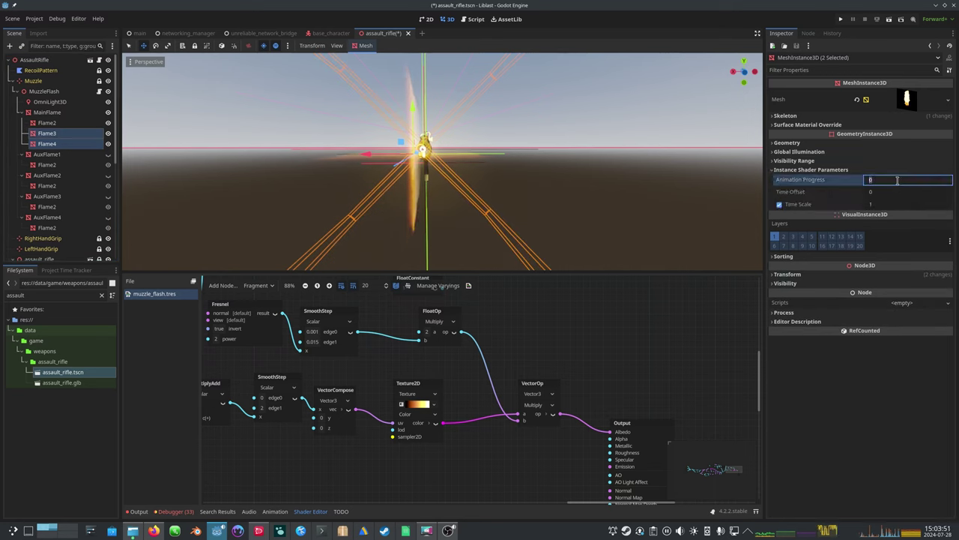
text(.5)
middle_drag(616, 181, 422, 90)
middle_drag(290, 128, 370, 156)
middle_drag(430, 210, 422, 180)
middle_drag(515, 182, 497, 183)
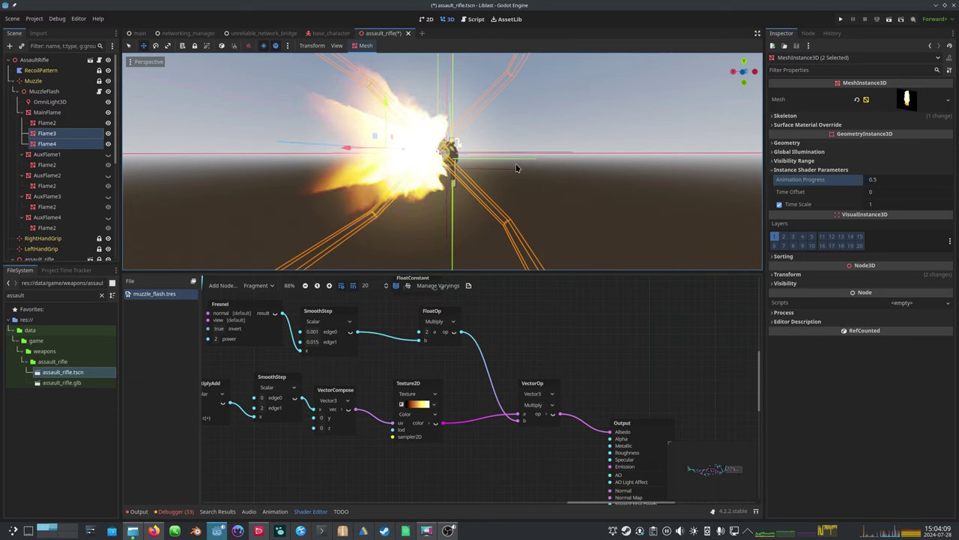
middle_drag(586, 154, 552, 188)
- Show AuxFlame1 to AuxFlame4 and set Animation Progress to 0.5 for all flames from MainFlame to the last Flame2
click(46, 154)
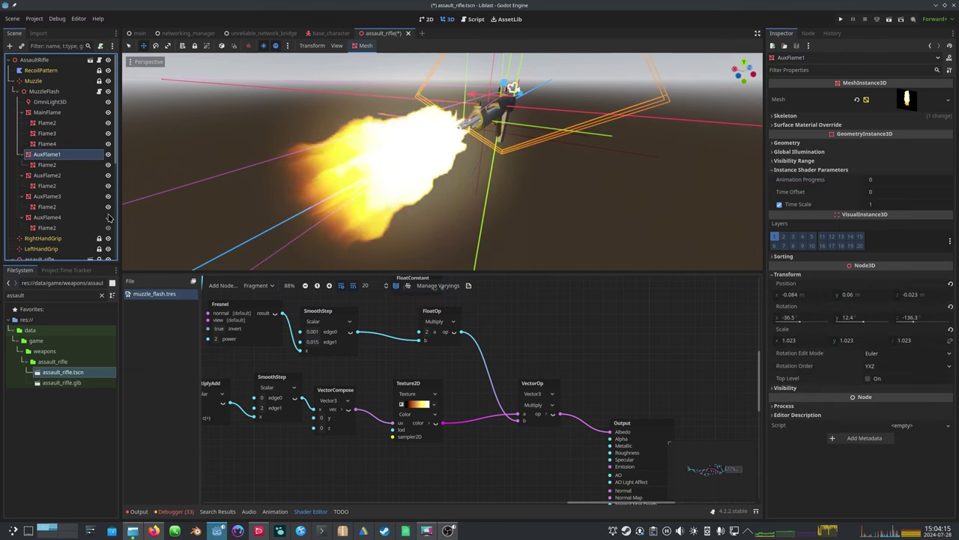
click(53, 113)
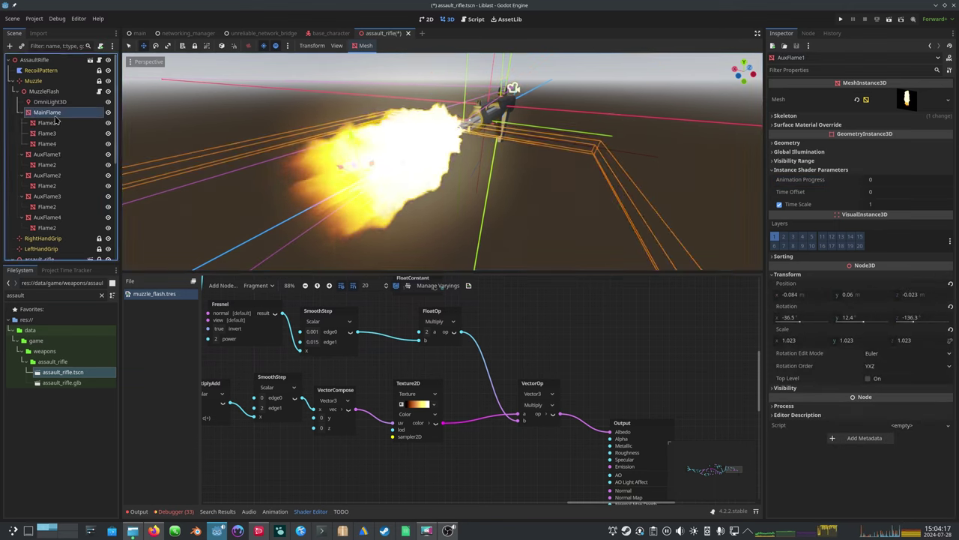
shift+click(50, 227)
click(817, 170)
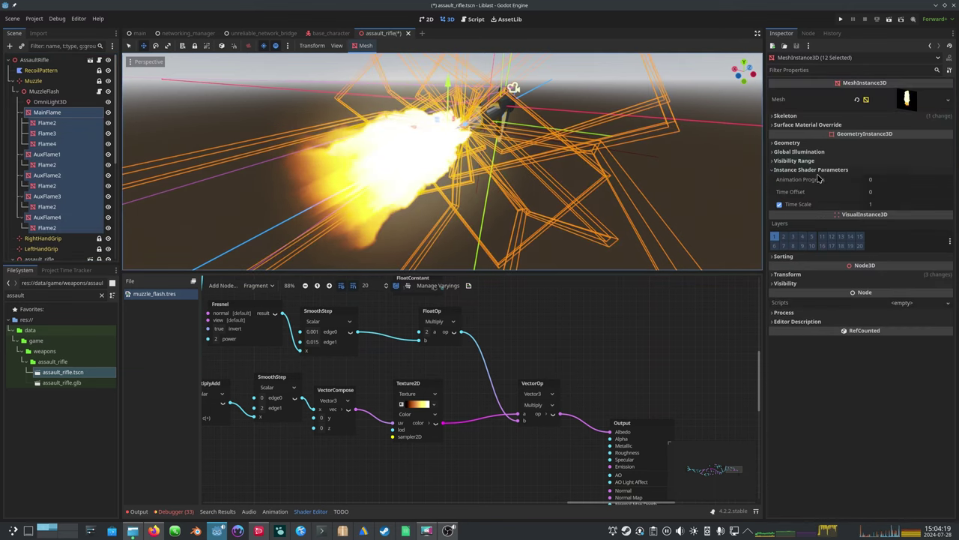
click(888, 182)
text(0.5)
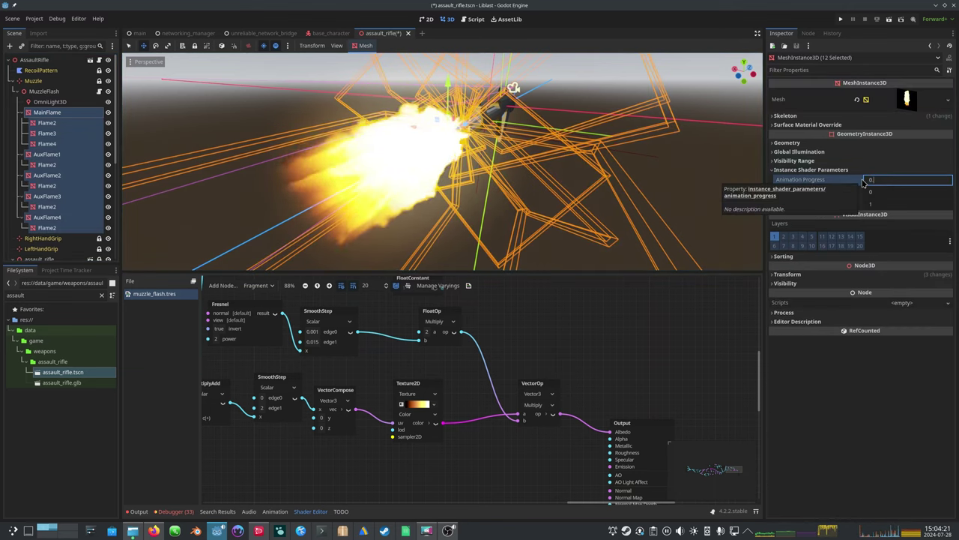
key(Return)
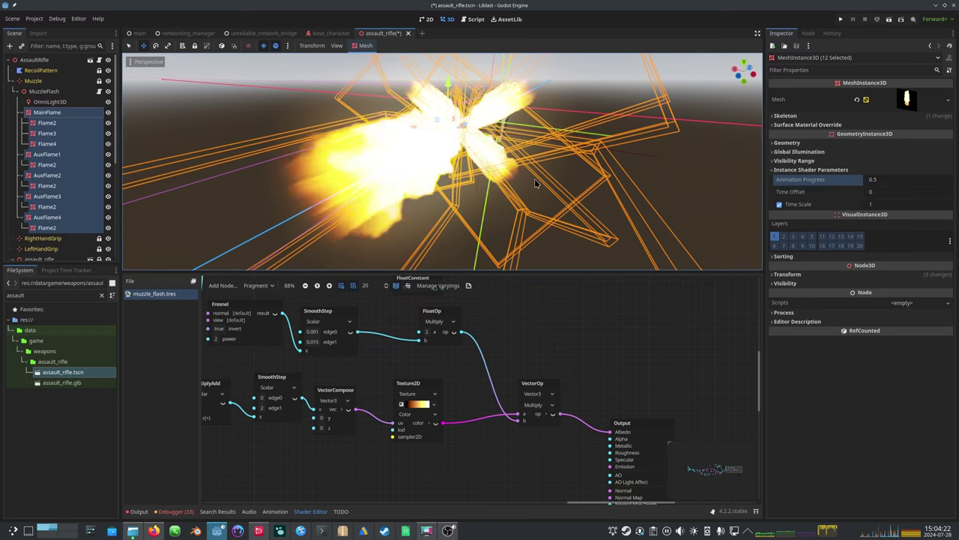
- Hide the gizmo outlines in the 3D viewport and examine the complete muzzle flash around the rifle
click(147, 62)
click(151, 278)
click(507, 161)
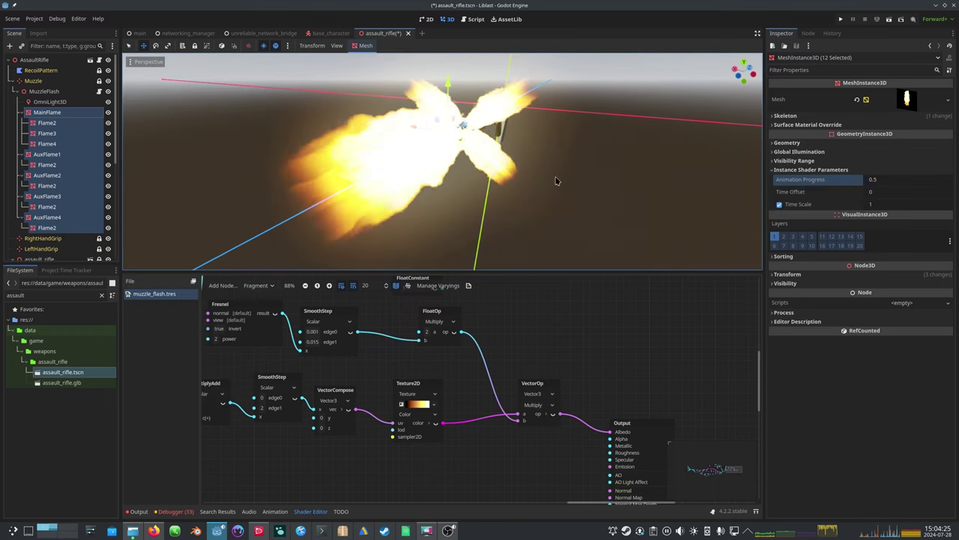
scroll(574, 172, up, 8)
middle_drag(574, 172, 292, 160)
middle_drag(564, 158, 537, 190)
scroll(527, 152, down, 9)
middle_drag(424, 256, 470, 188)
- Scrub all flames' Animation Progress down to 0.02 and up to 1.04, then set it to 0
drag(934, 178, 877, 178)
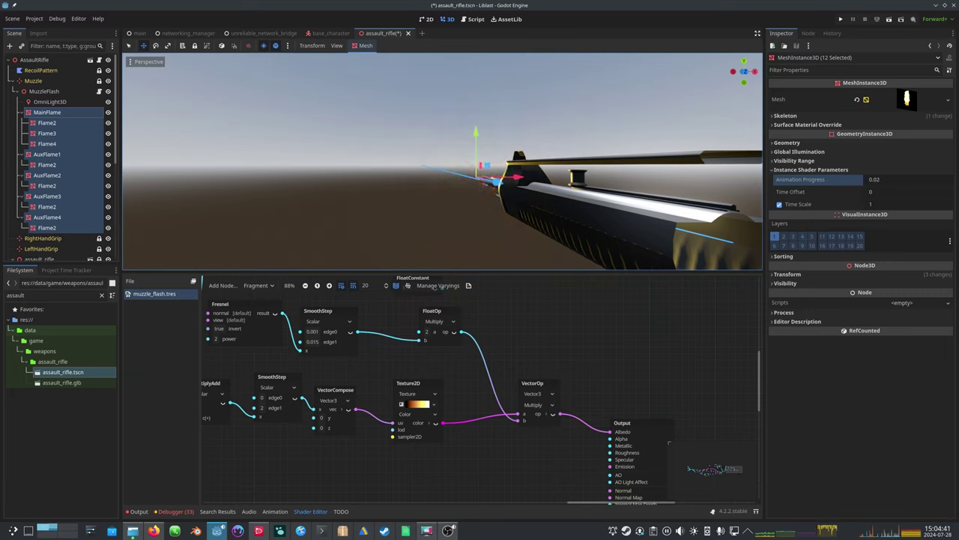
drag(881, 178, 953, 178)
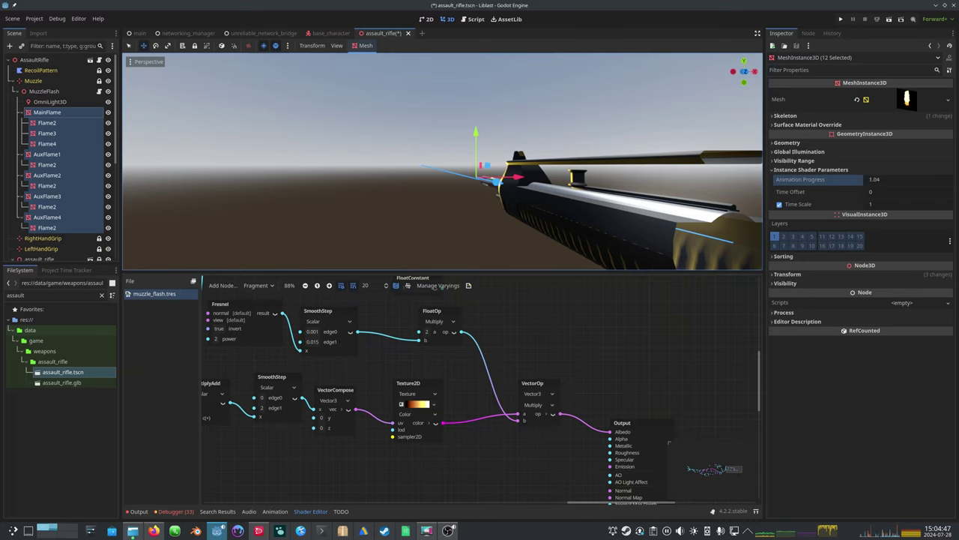
click(916, 183)
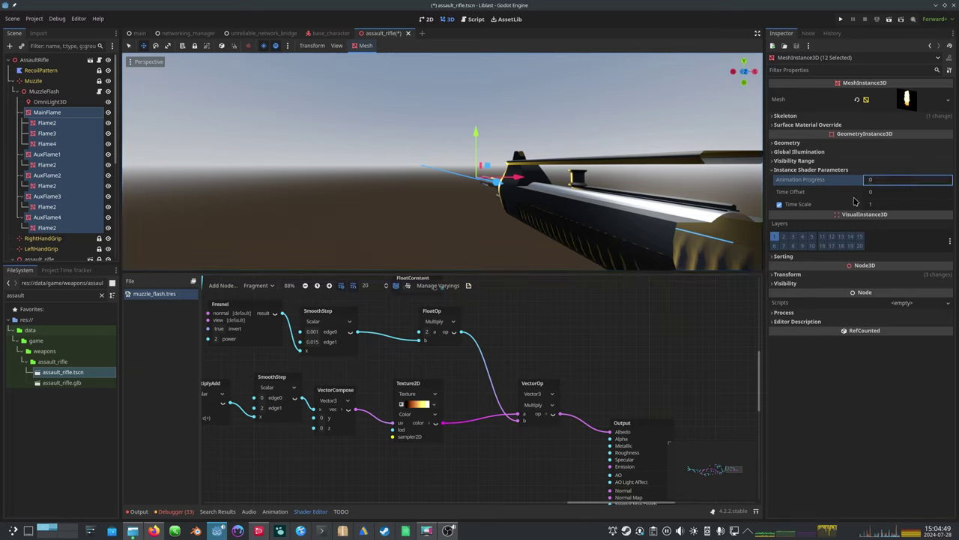
middle_drag(448, 176, 566, 185)
scroll(566, 186, up, 3)
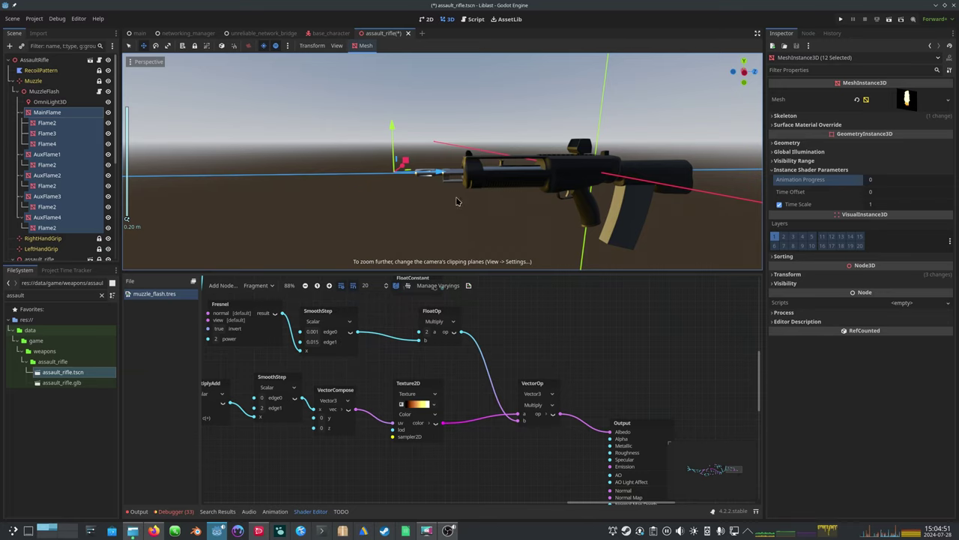
middle_drag(406, 195, 454, 199)
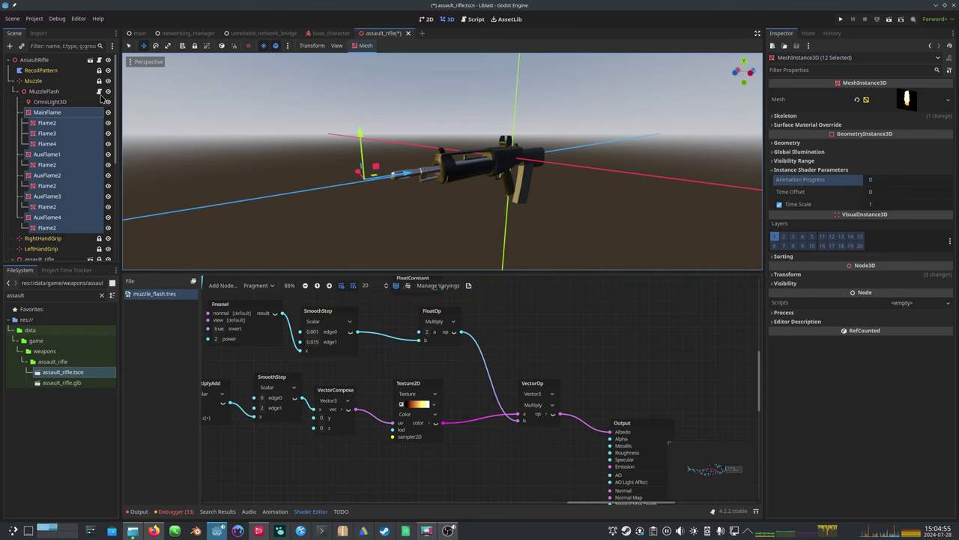
- Open the script attached to the MuzzleFlash node and enlarge the script editor above the shader graph
click(45, 91)
click(51, 101)
click(107, 91)
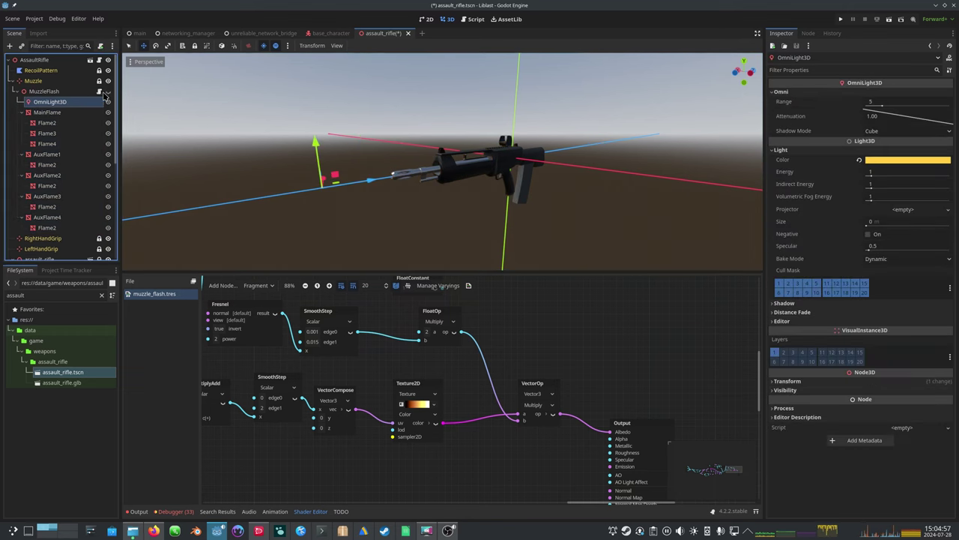
click(99, 92)
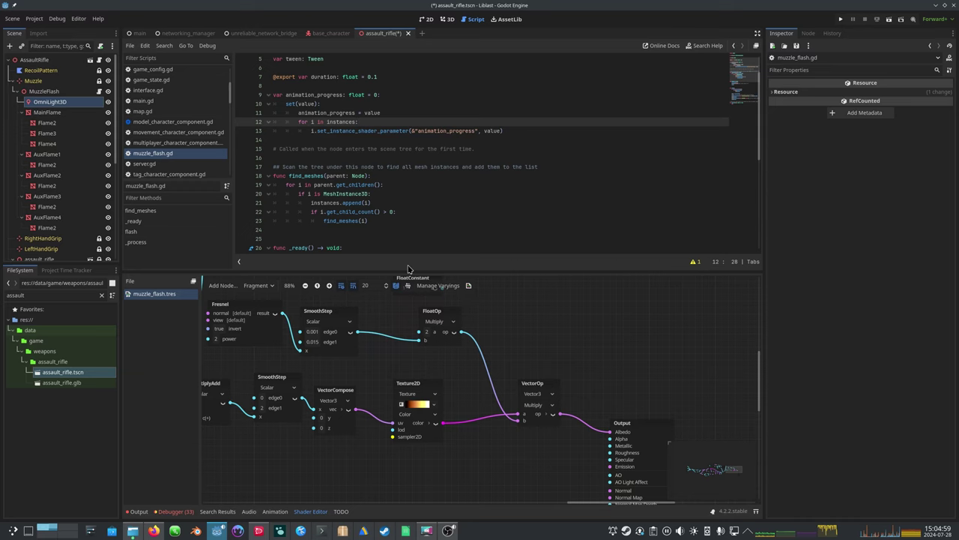
drag(409, 269, 408, 385)
scroll(518, 160, up, 1)
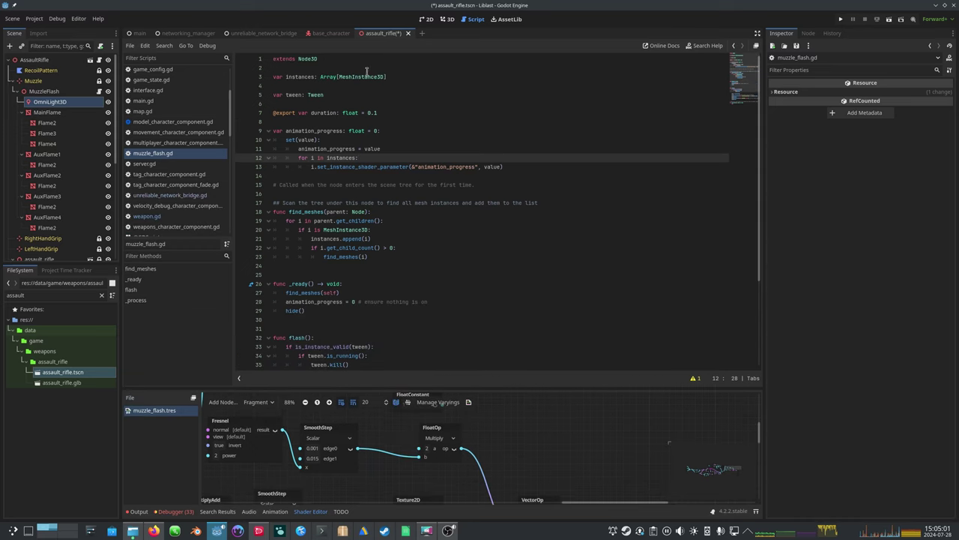
- Examine the body of the _ready function and its find_meshes(self) call in relation to the MuzzleFlash node
click(305, 66)
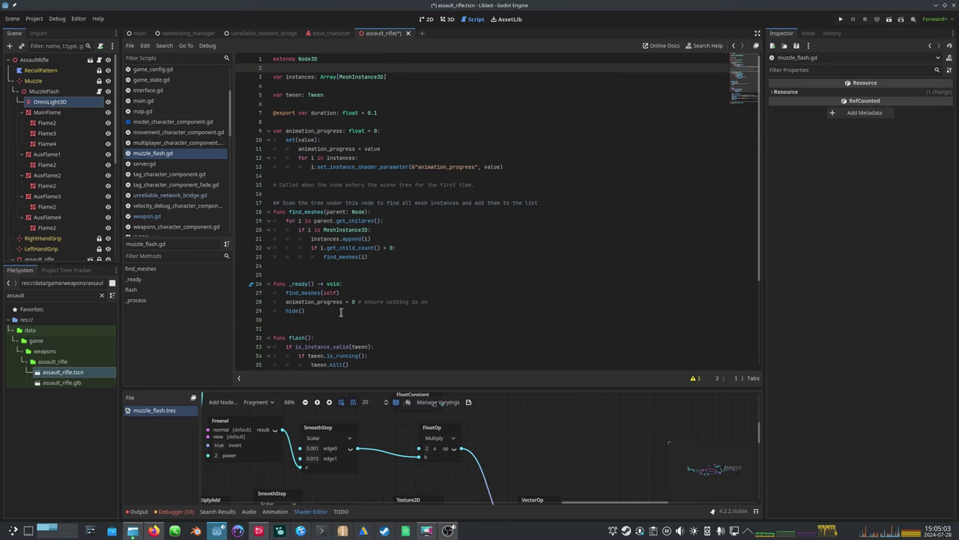
drag(341, 310, 308, 291)
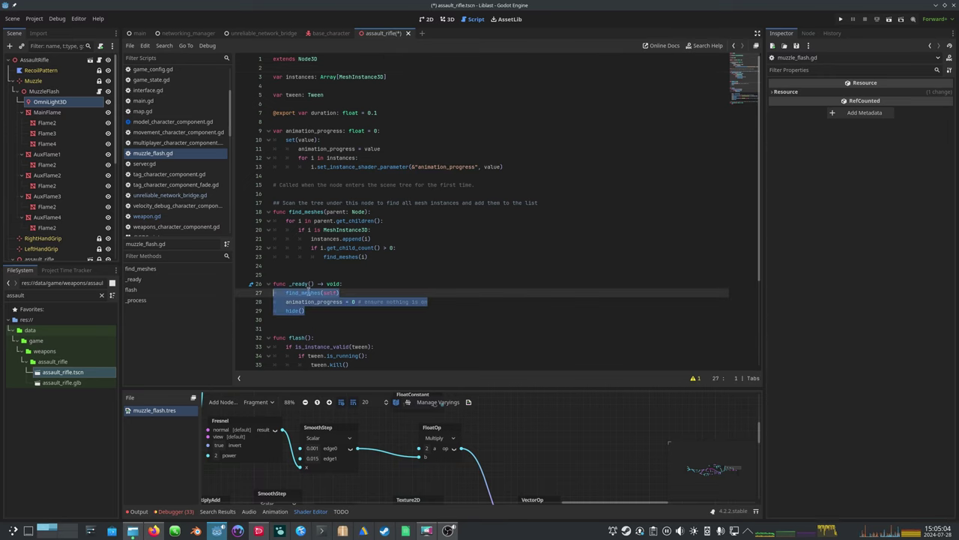
click(44, 91)
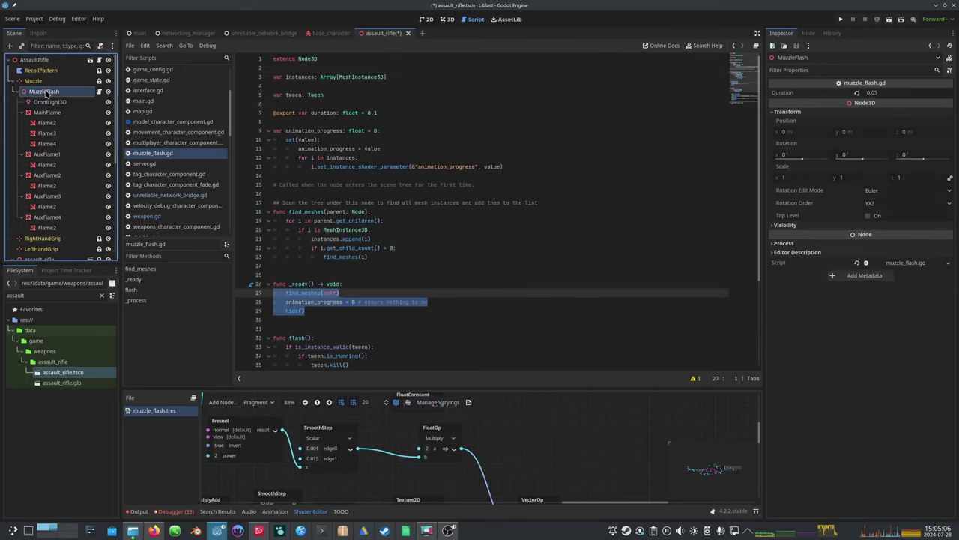
click(324, 317)
drag(279, 293, 363, 296)
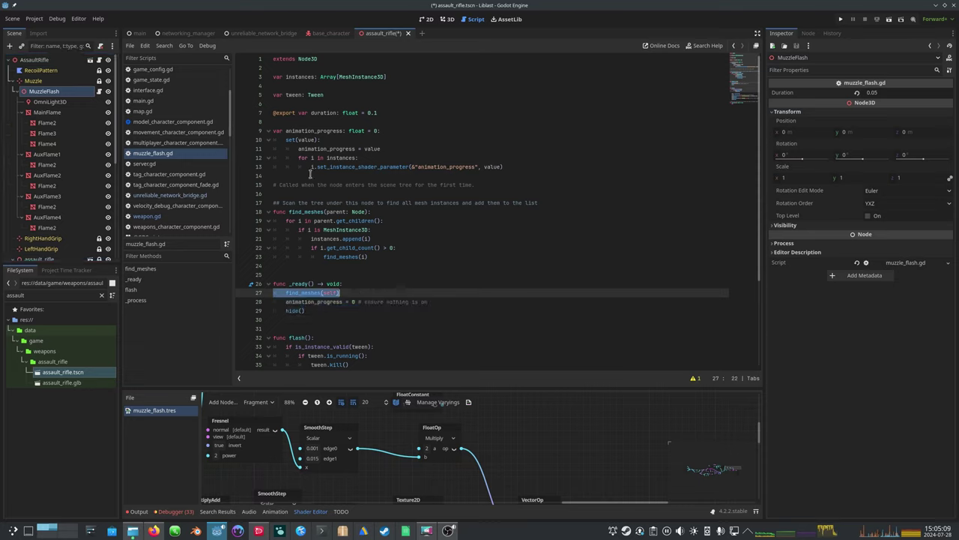
- Examine the find_meshes function's parent parameter and its loop over the parent's children
drag(288, 213, 396, 221)
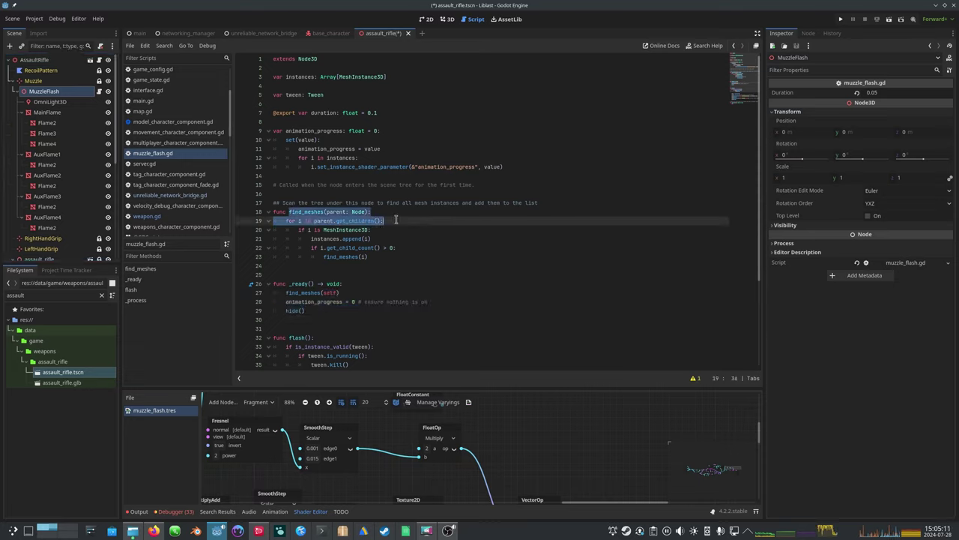
click(336, 211)
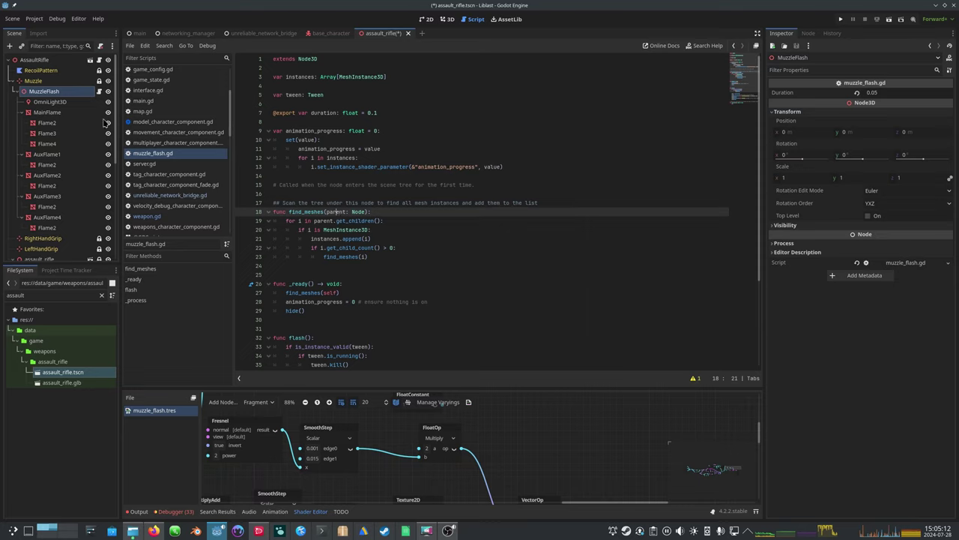
click(329, 293)
drag(273, 222, 353, 229)
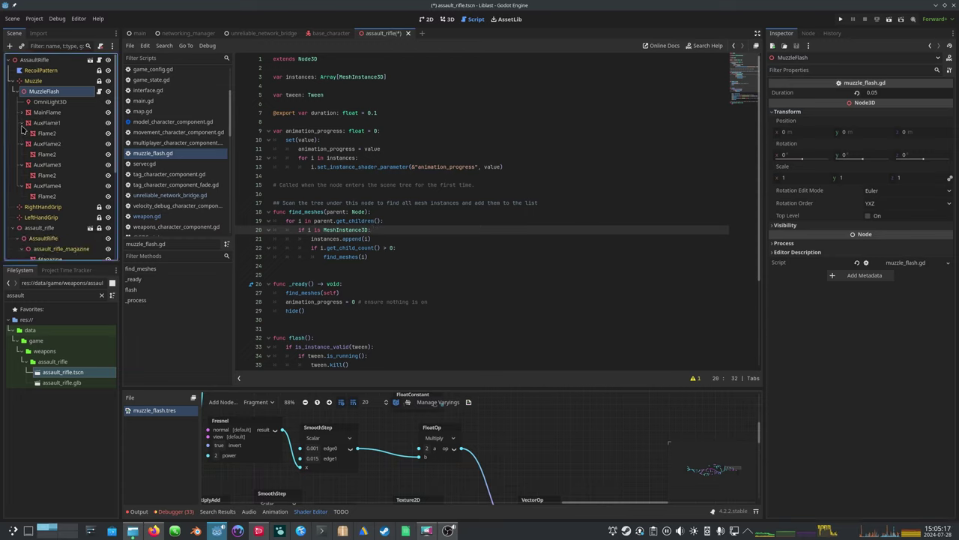
- Collapse the AuxFlame1 to AuxFlame4 branches and select MuzzleFlash's direct children from OmniLight3D to AuxFlame4
click(22, 122)
click(22, 133)
click(22, 143)
click(22, 153)
click(56, 114)
shift+click(52, 156)
click(51, 102)
shift+click(65, 156)
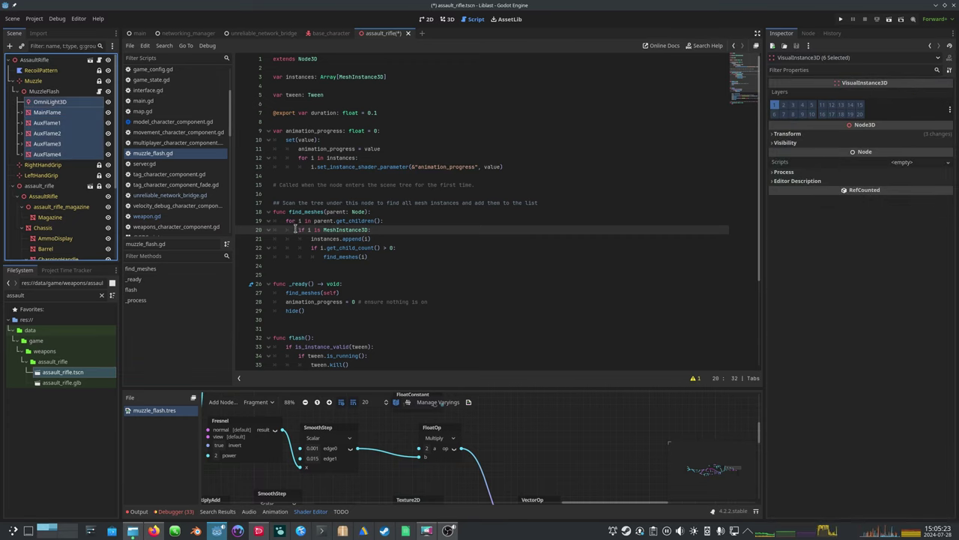
- Compare the MeshInstance3D check with OmniLight3D and the flames MainFlame to AuxFlame4, and highlight the instances.append(i) line
drag(295, 229, 373, 230)
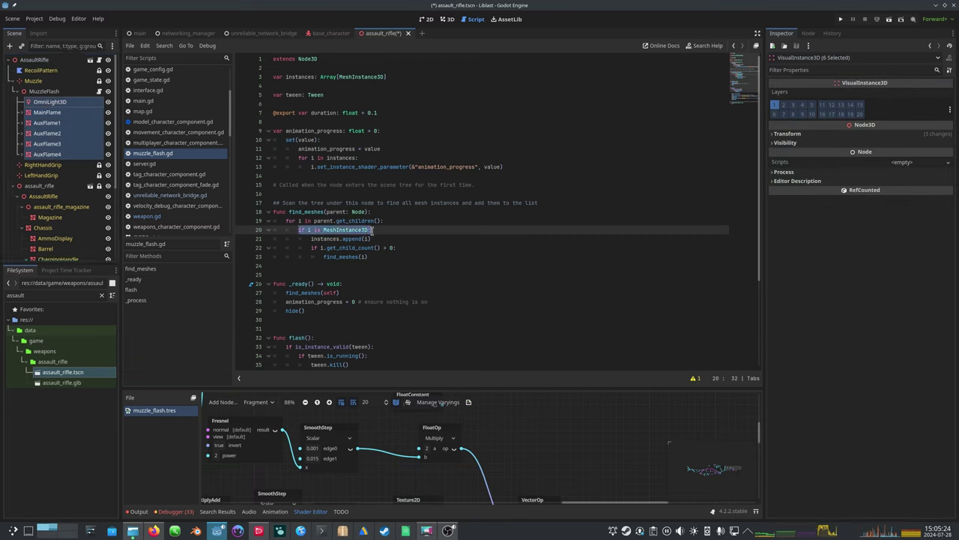
click(56, 103)
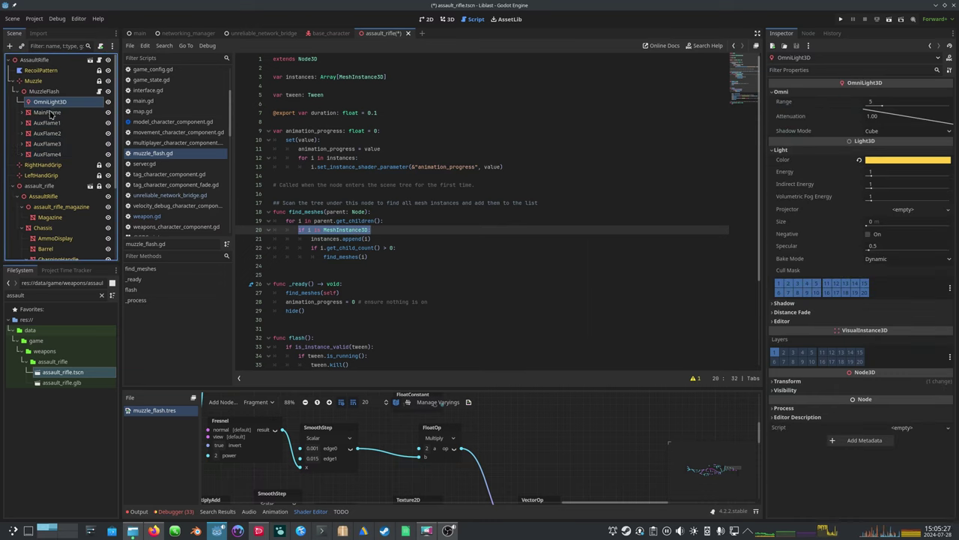
click(47, 112)
shift+click(47, 153)
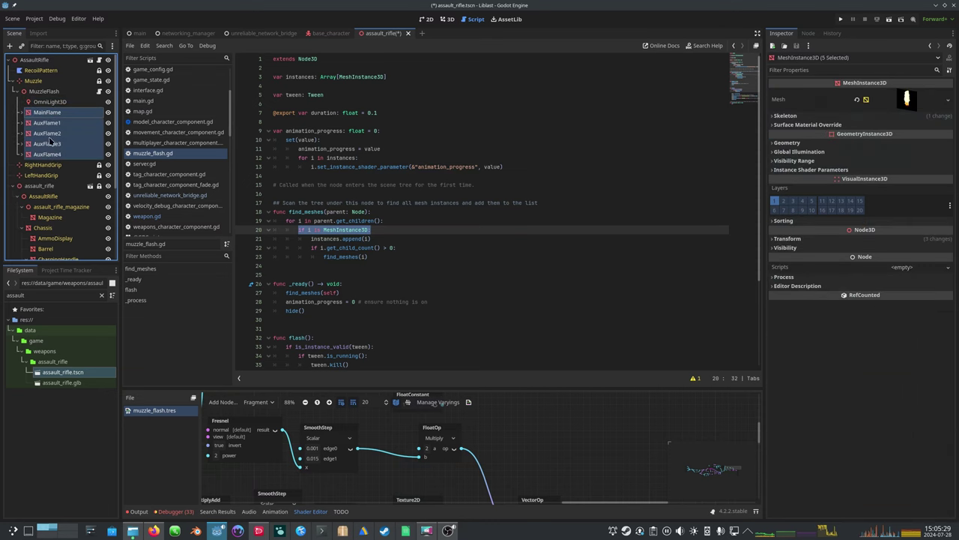
drag(311, 239, 393, 238)
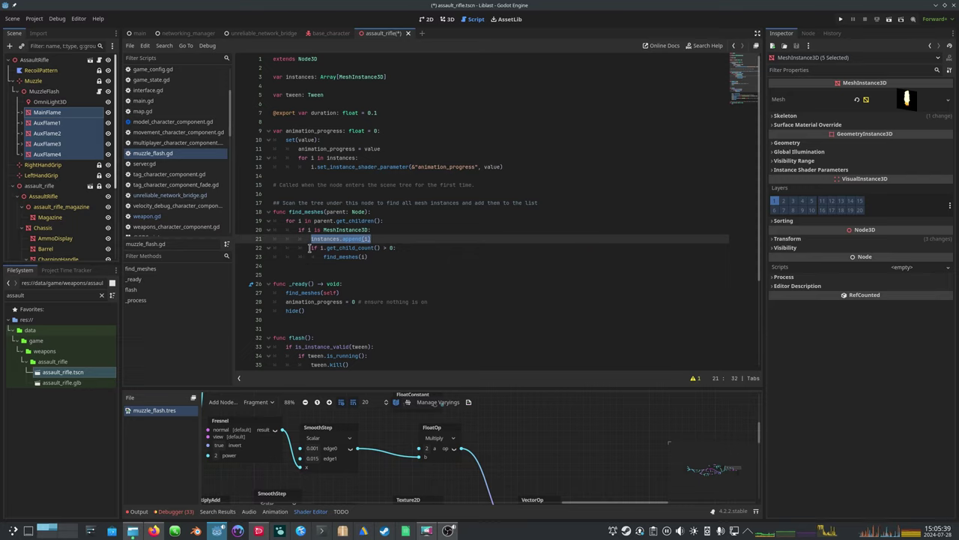
- Expand MainFlame and select its child meshes Flame2 to Flame4
click(39, 112)
click(23, 112)
click(46, 122)
shift+click(46, 143)
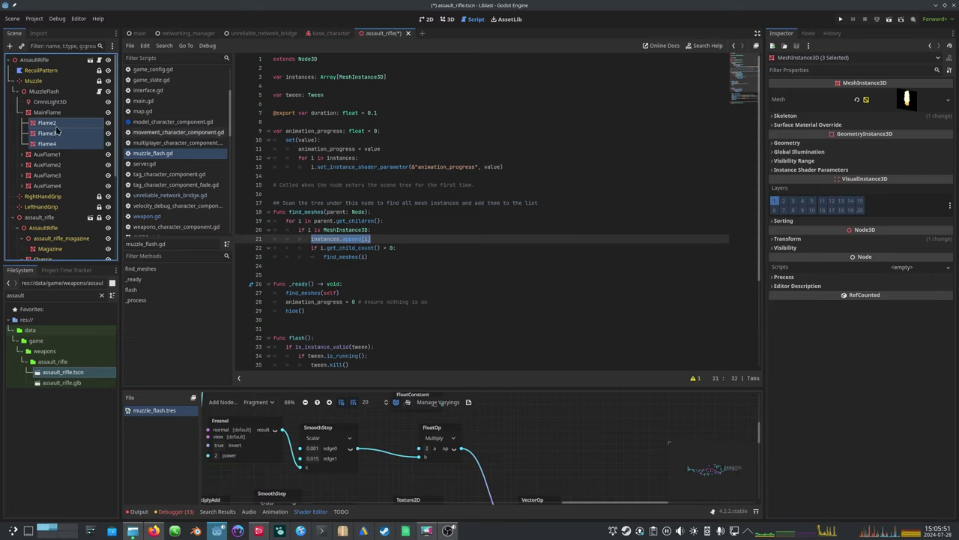
- Collapse MainFlame and select MuzzleFlash's direct mesh children, MainFlame to AuxFlame4, without OmniLight3D
click(34, 81)
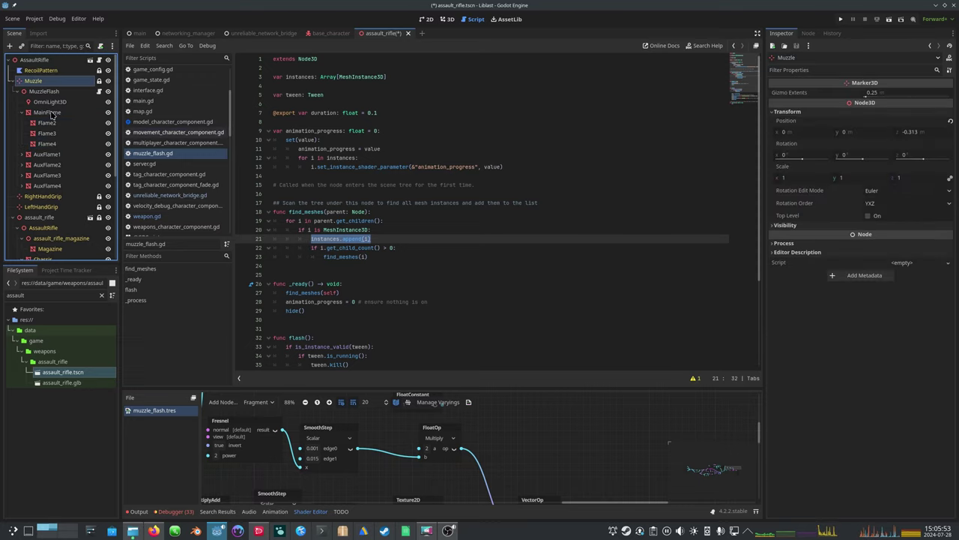
click(22, 112)
click(49, 102)
shift+click(51, 154)
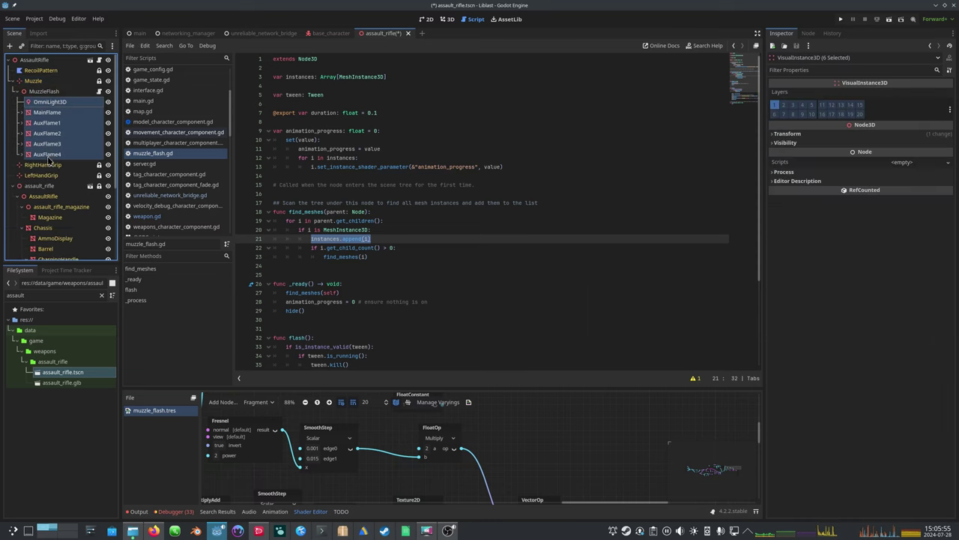
ctrl+click(58, 103)
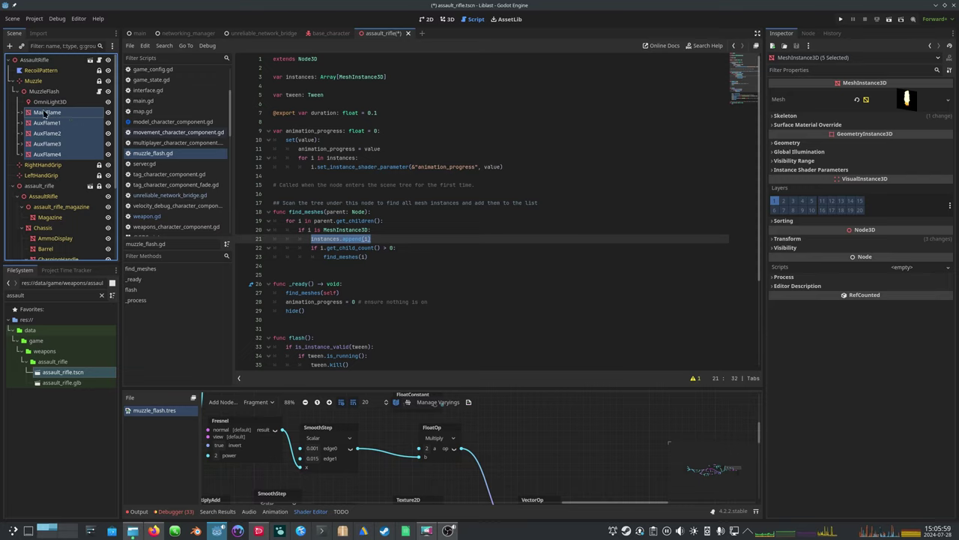
- Expand MainFlame again and trace the recursive mesh search from it through Flame2, Flame3 and Flame4
double_click(34, 114)
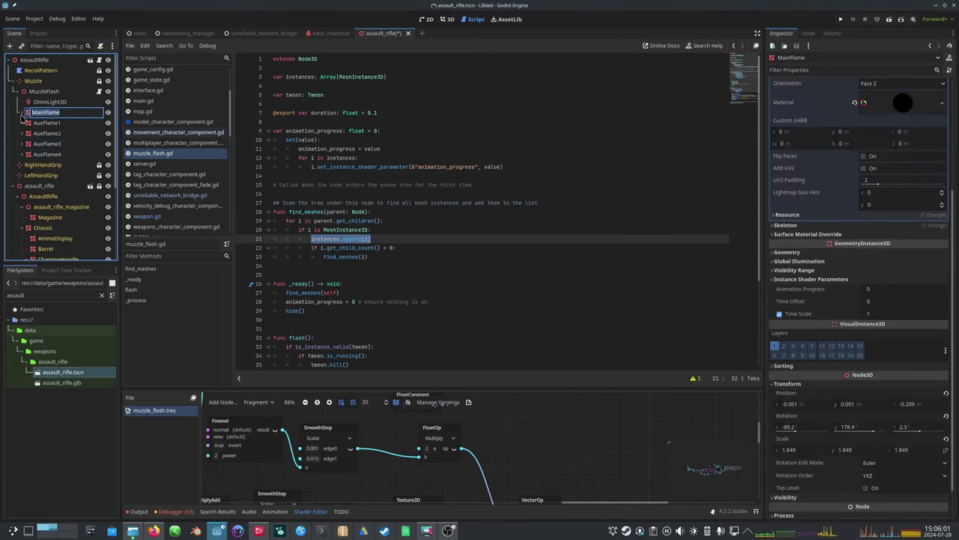
click(23, 115)
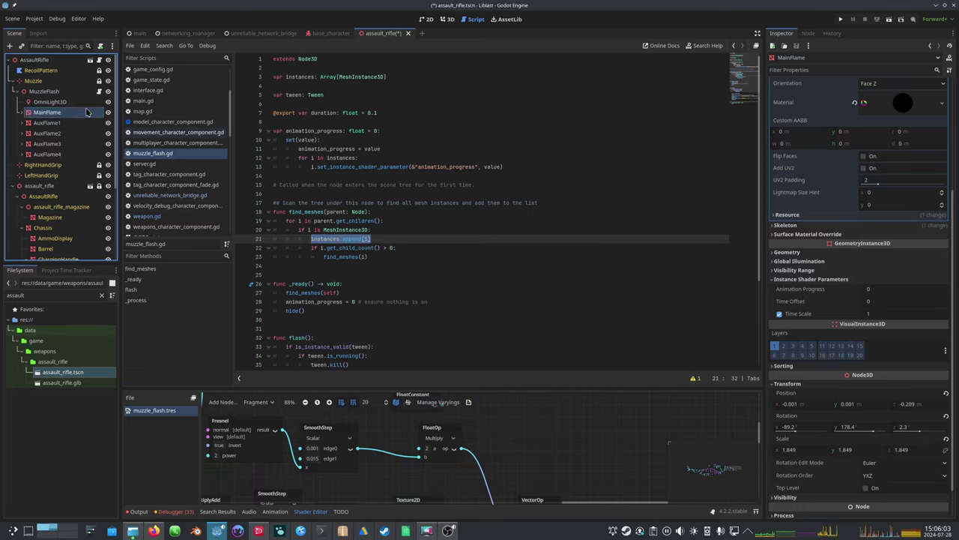
click(20, 112)
click(45, 123)
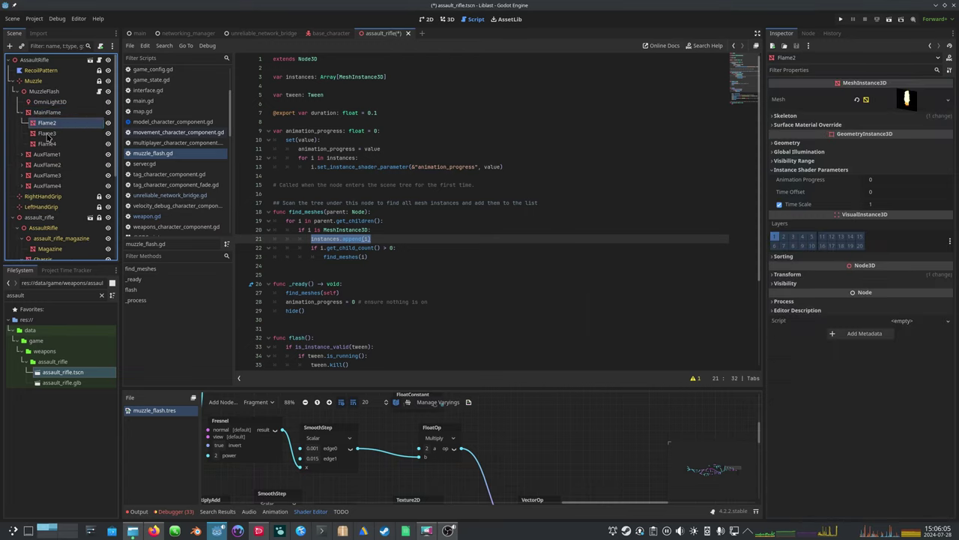
shift+click(45, 143)
click(45, 113)
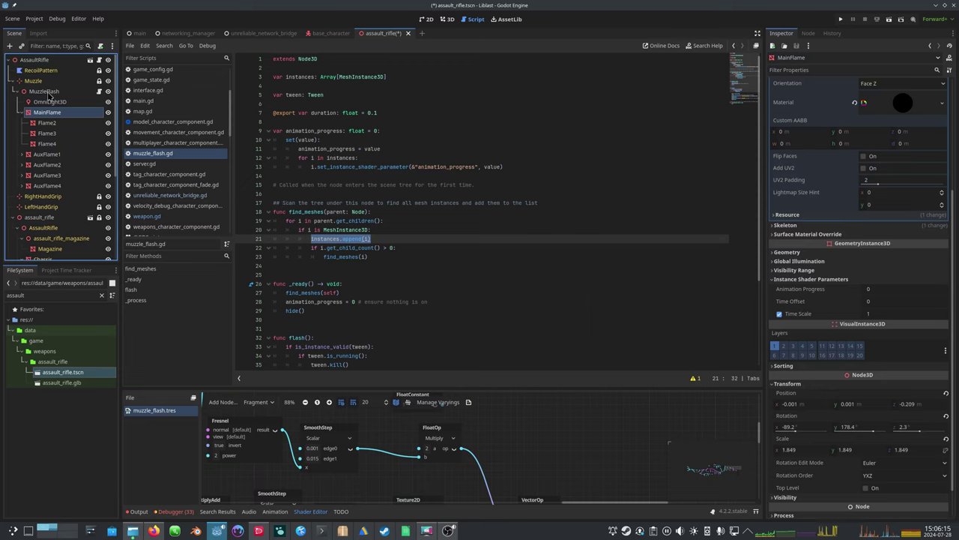
click(48, 123)
shift+click(45, 144)
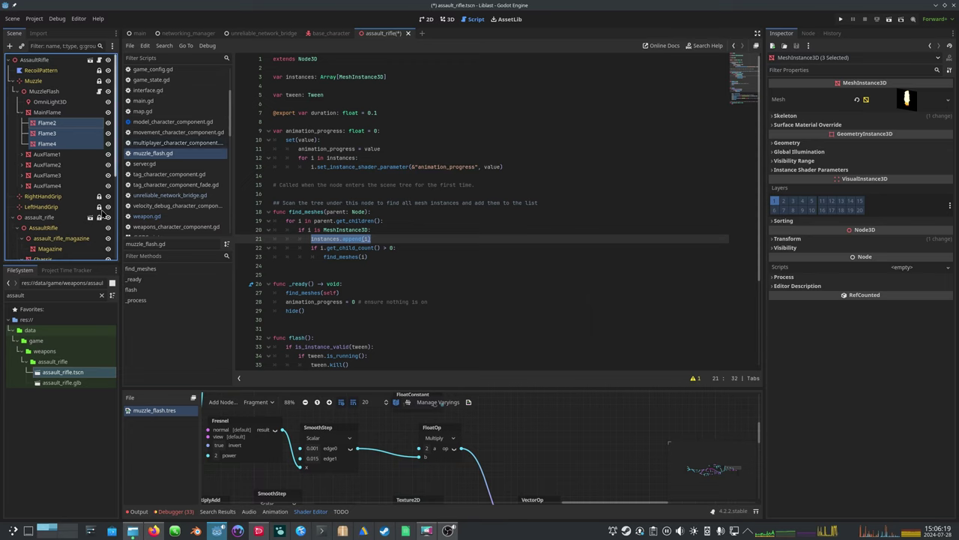
click(49, 124)
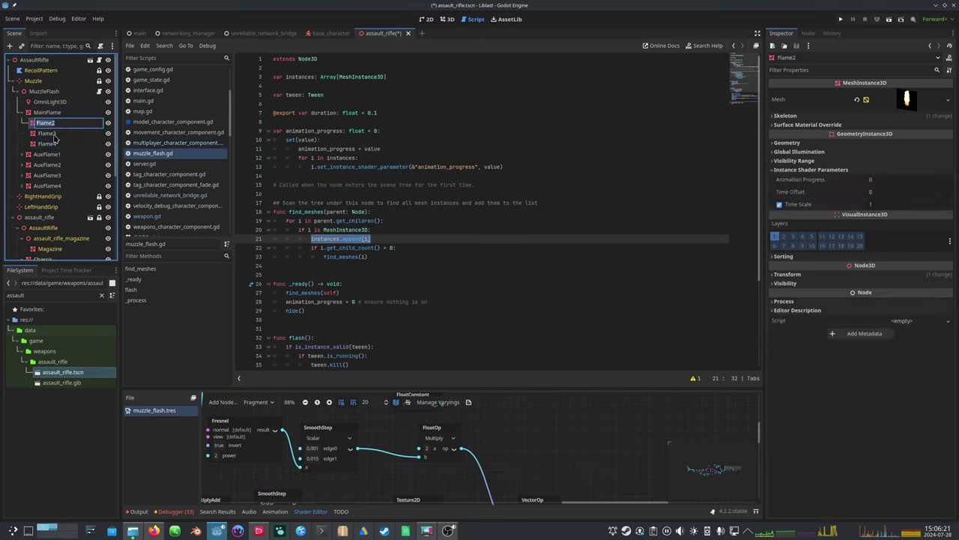
click(50, 134)
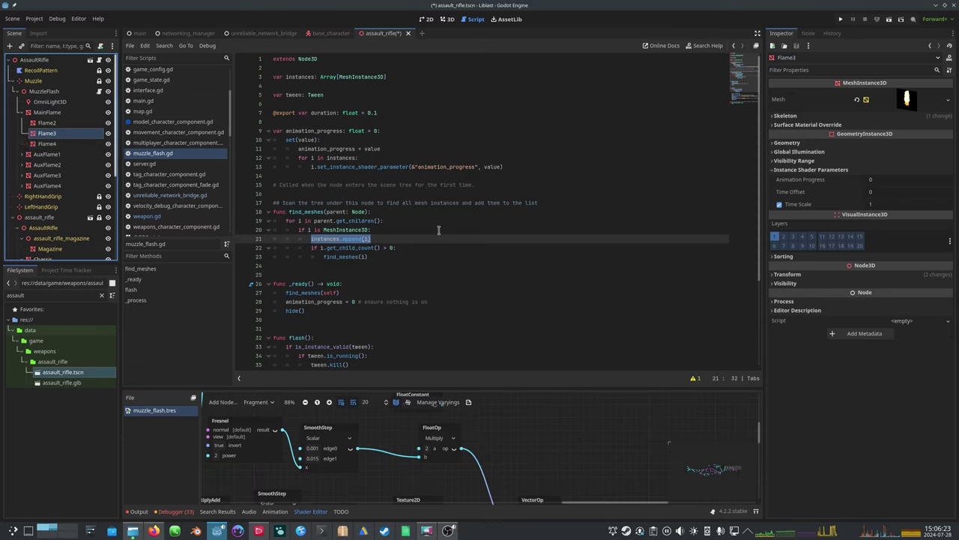
- Relate the recursive find_meshes(i) call to the AuxFlame1 branch and collapse MainFlame's children
click(400, 256)
drag(391, 256, 341, 256)
drag(440, 233, 414, 239)
click(45, 154)
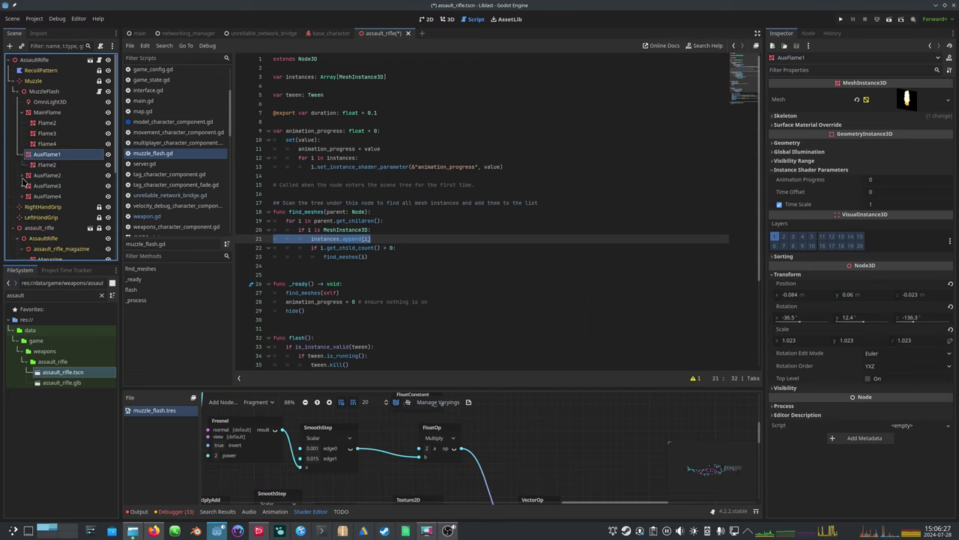
click(28, 112)
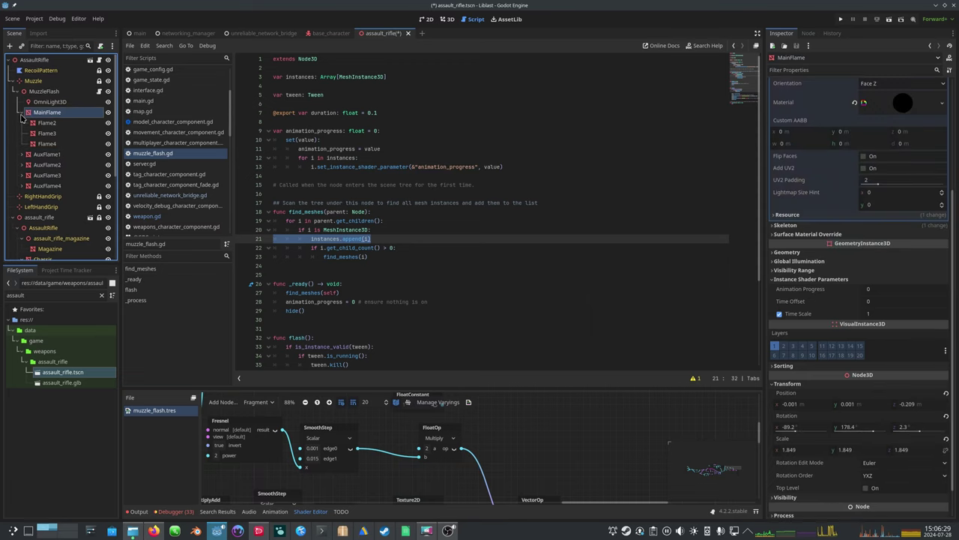
click(23, 113)
- Highlight the Array[MeshInstance3D] type of the instances variable and review MainFlame's Instance Shader Parameters
drag(401, 77, 321, 78)
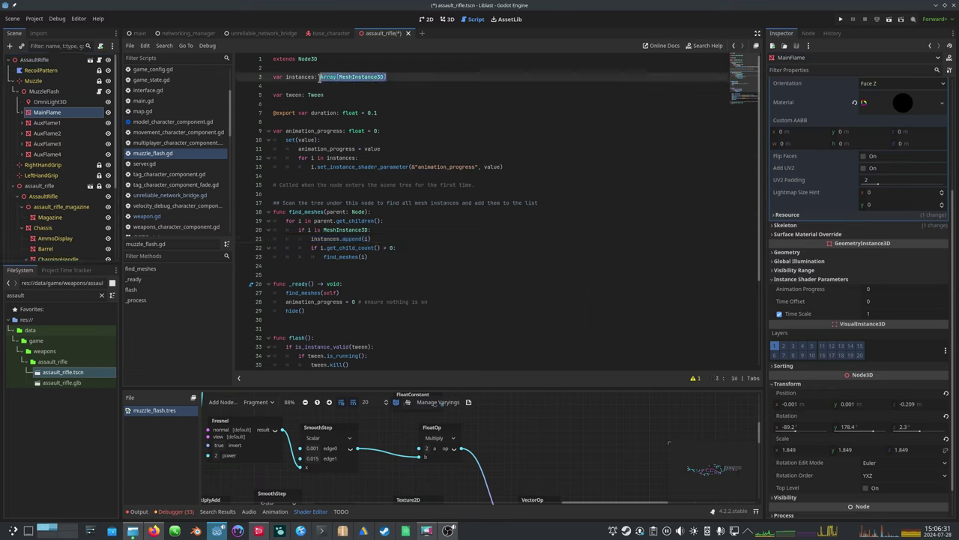
click(853, 279)
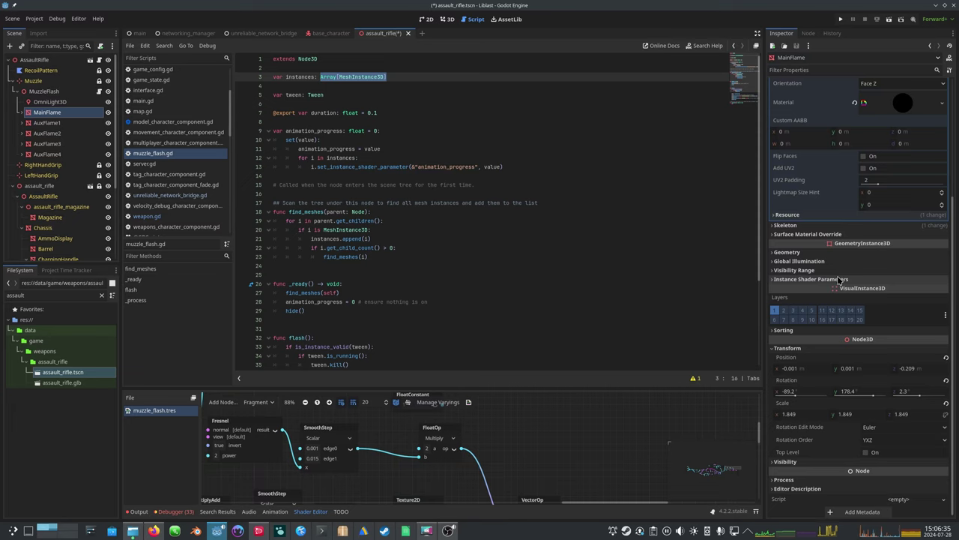
click(843, 280)
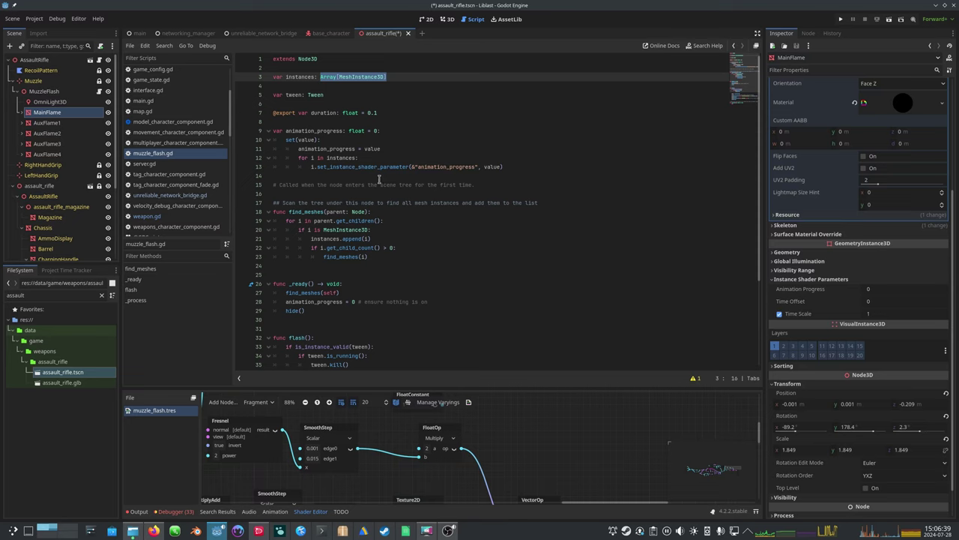
- Examine the animation_progress setter, the tween variable declaration and the flash function that uses them
click(420, 130)
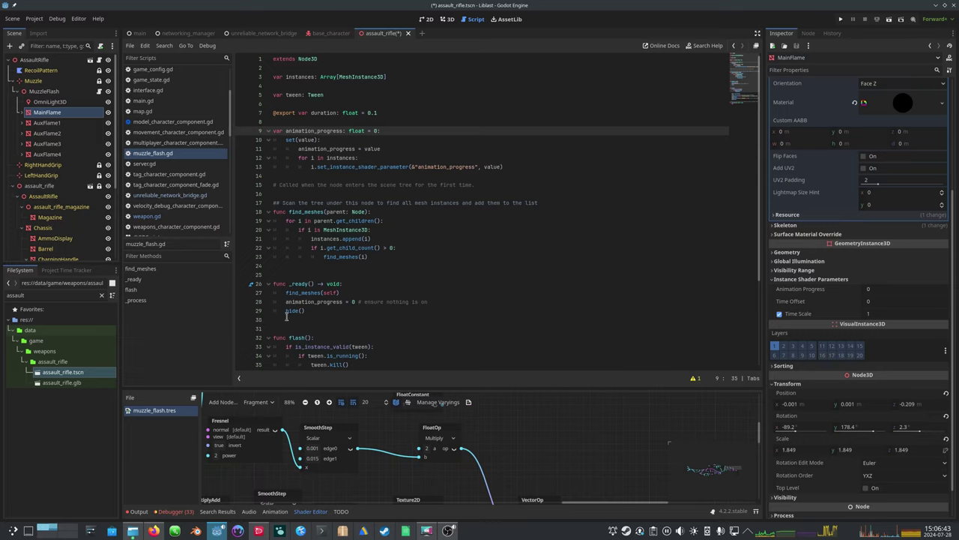
scroll(286, 318, down, 4)
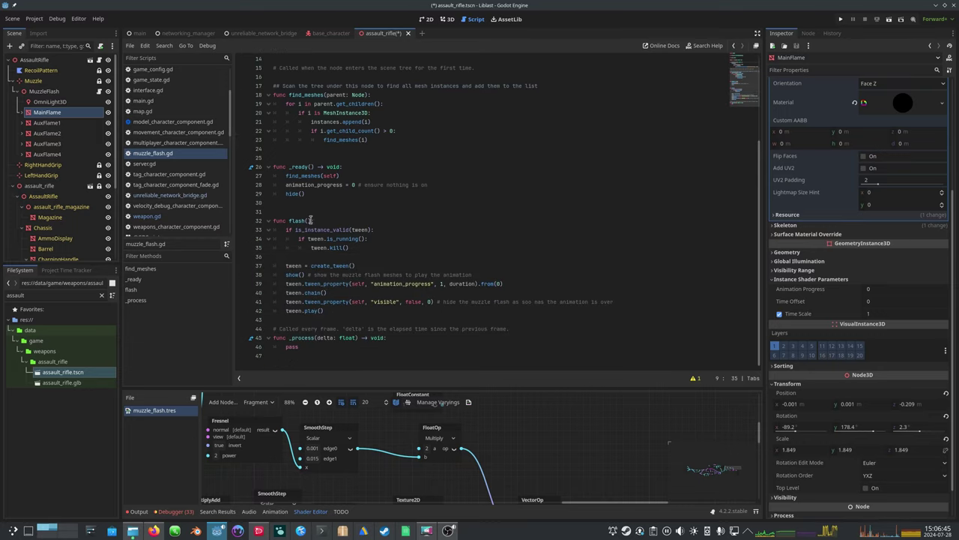
scroll(311, 218, up, 4)
drag(327, 96, 224, 103)
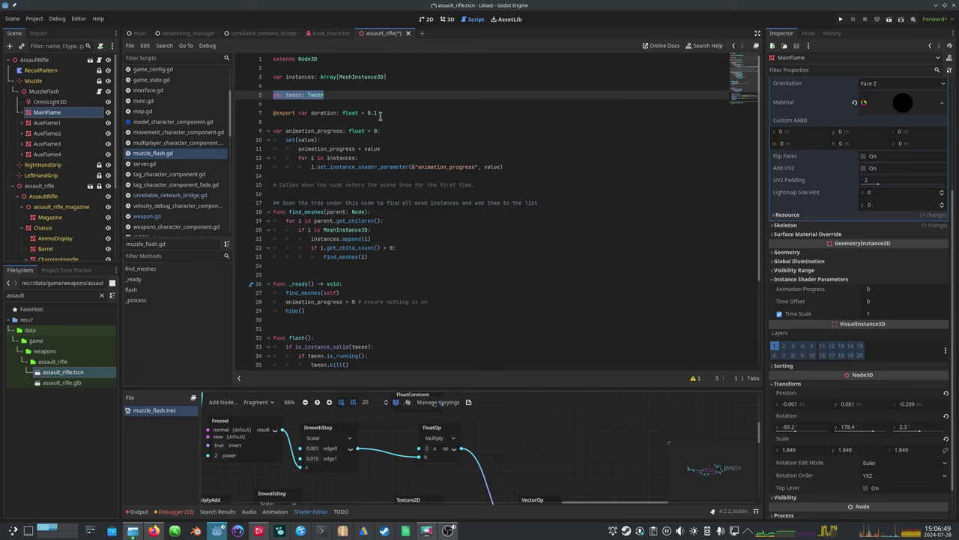
scroll(328, 244, down, 4)
scroll(339, 169, up, 4)
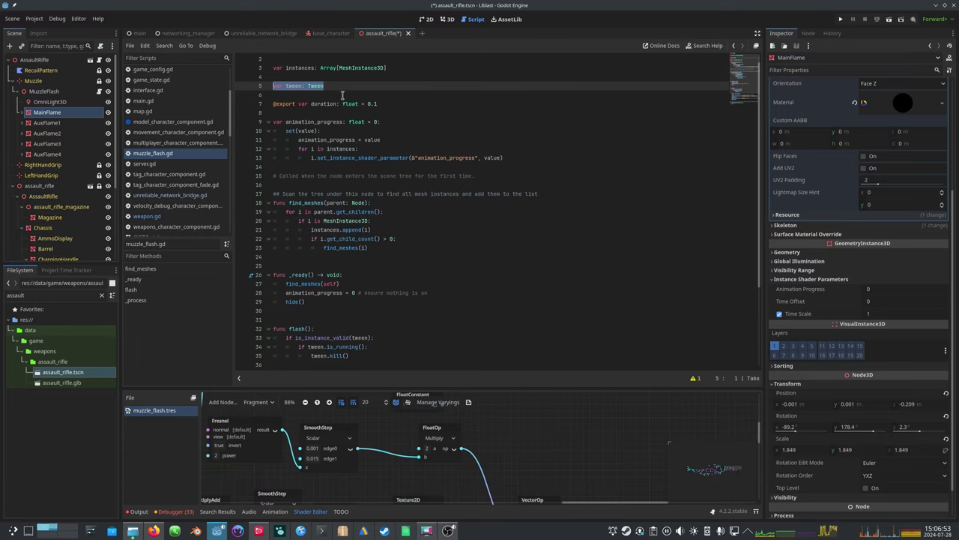
- Make the tween assignment in flash() a local declaration by adding var before tween = create_tween()
scroll(318, 348, down, 4)
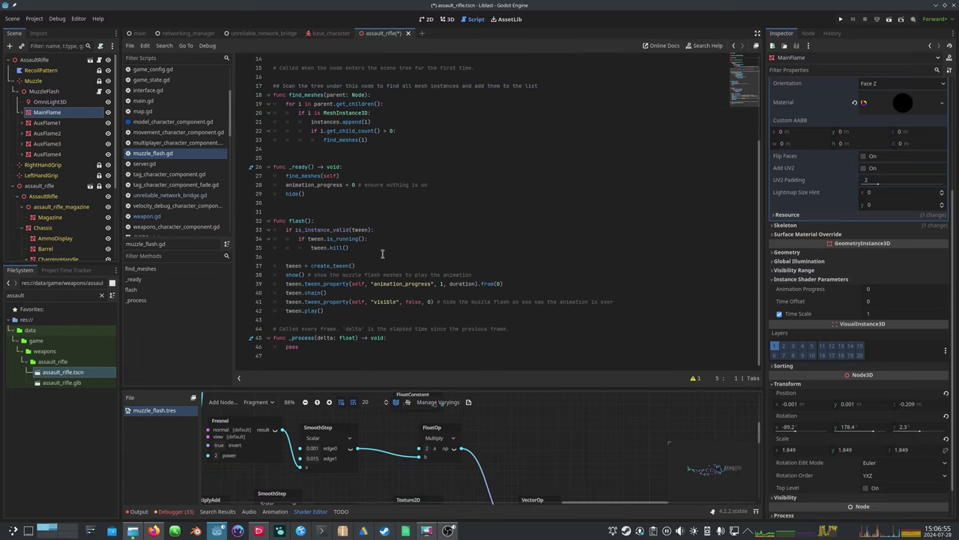
drag(383, 253, 251, 226)
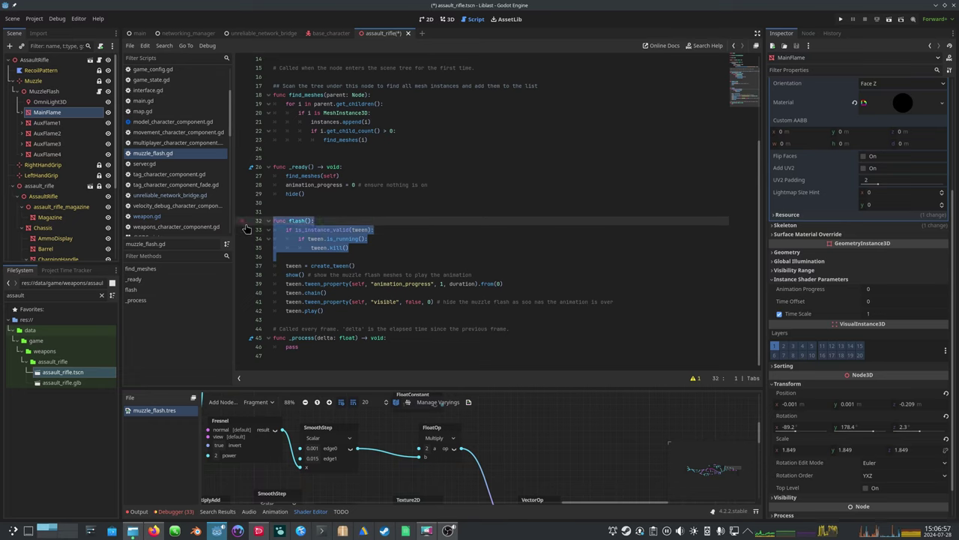
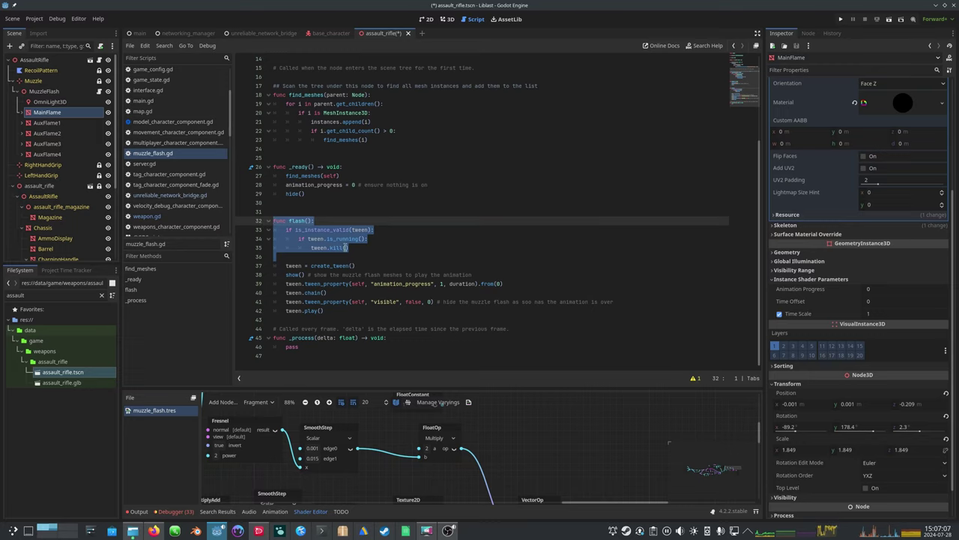
click(303, 255)
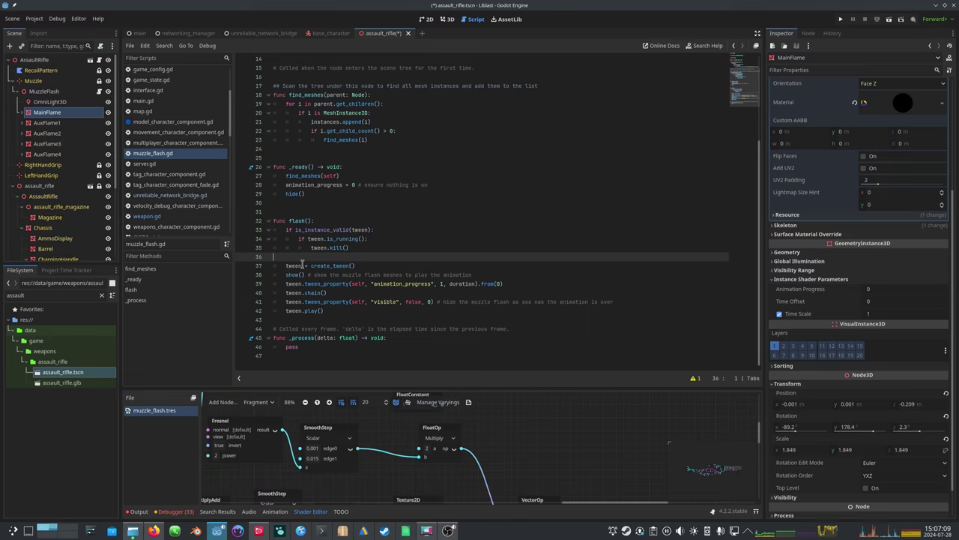
click(282, 265)
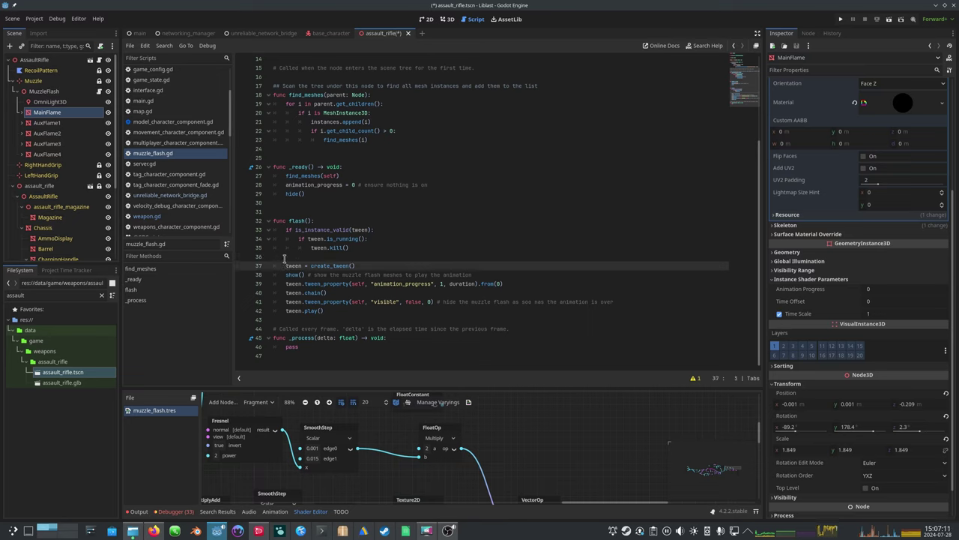
text(var)
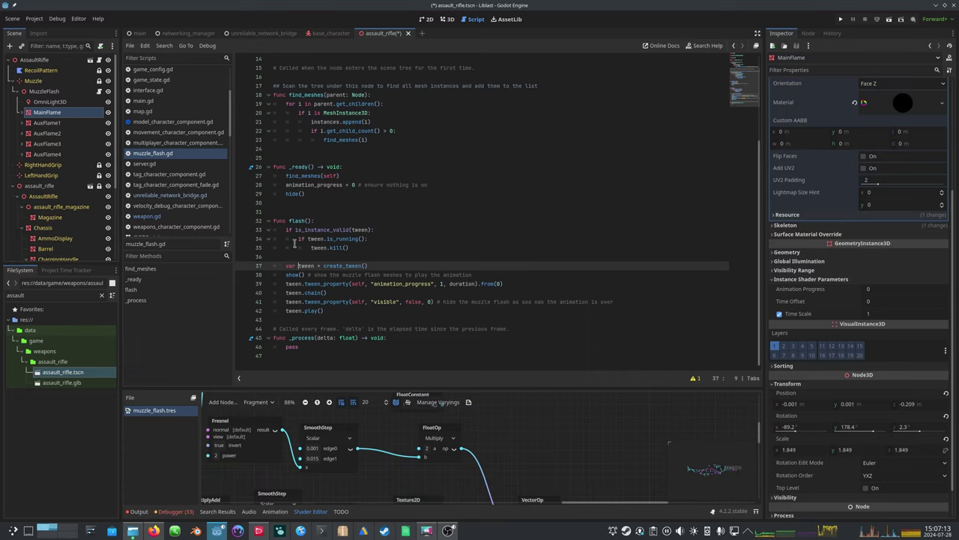
- Review the whole flash() function, focusing on its signature and the tween_property and chain() lines
drag(346, 310, 225, 234)
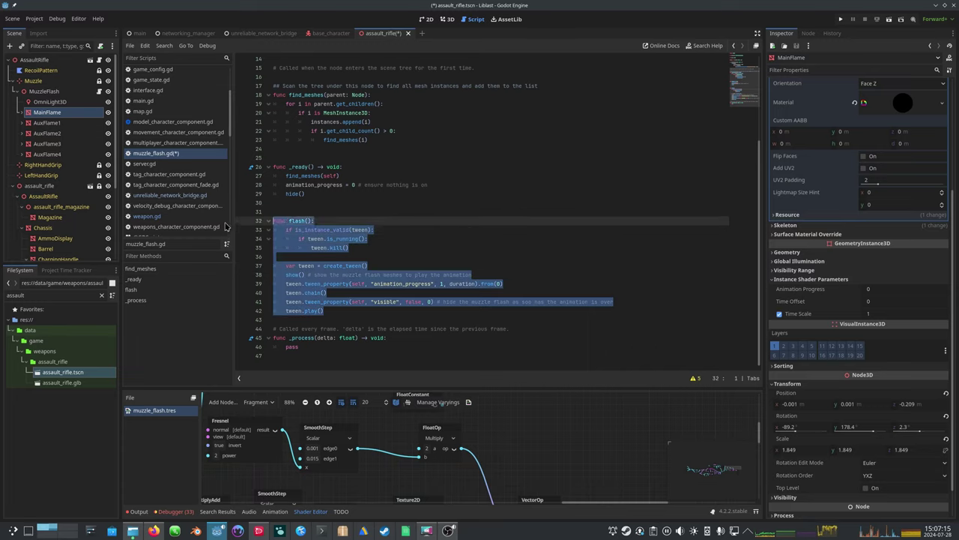
click(341, 257)
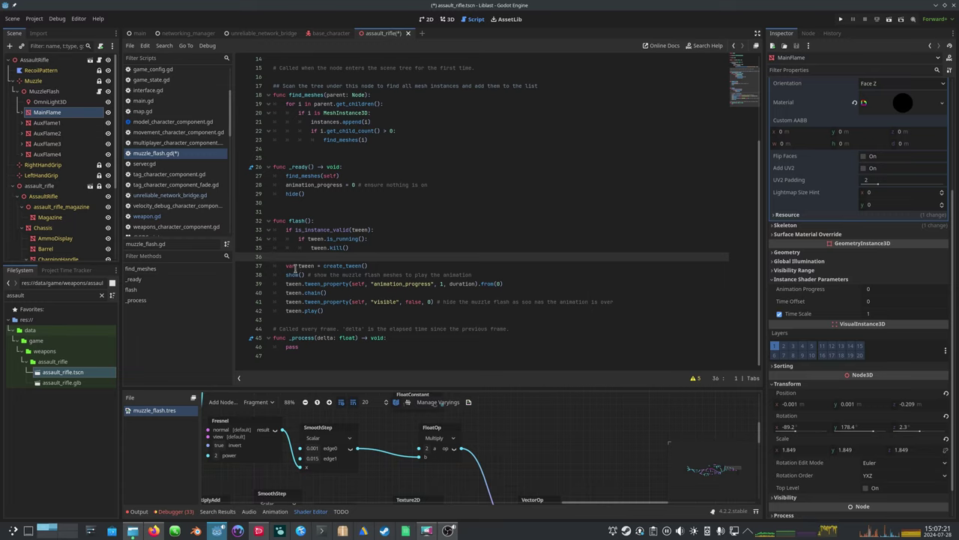
drag(286, 284, 431, 319)
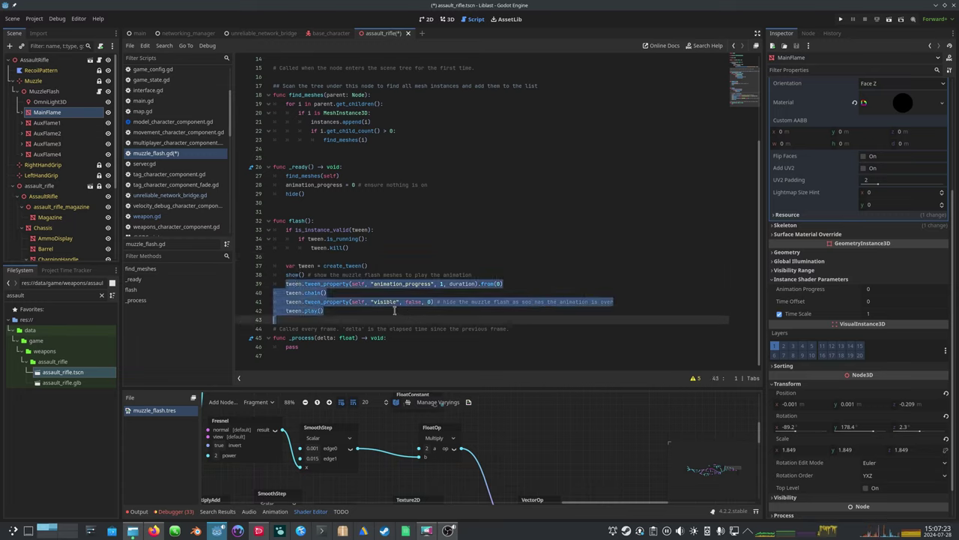
drag(338, 218, 274, 218)
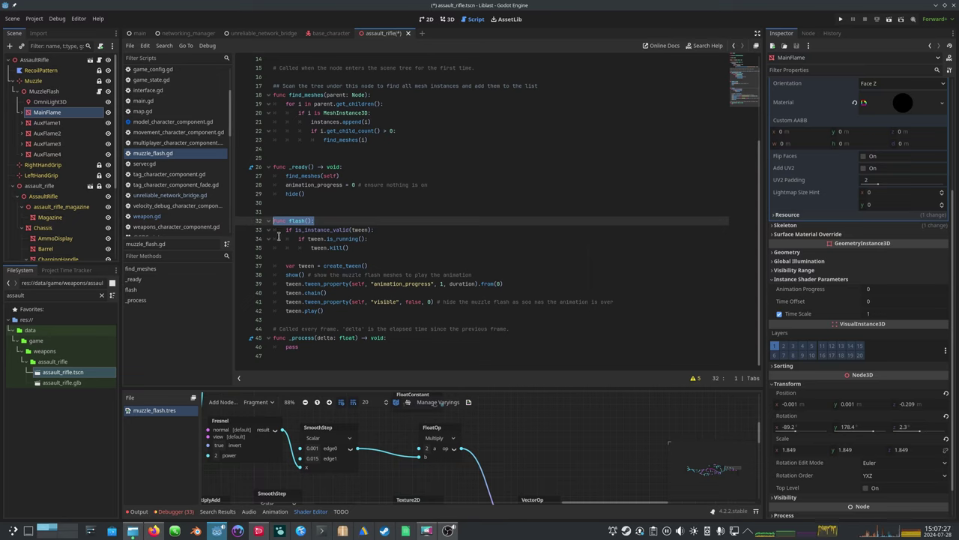
drag(284, 284, 567, 293)
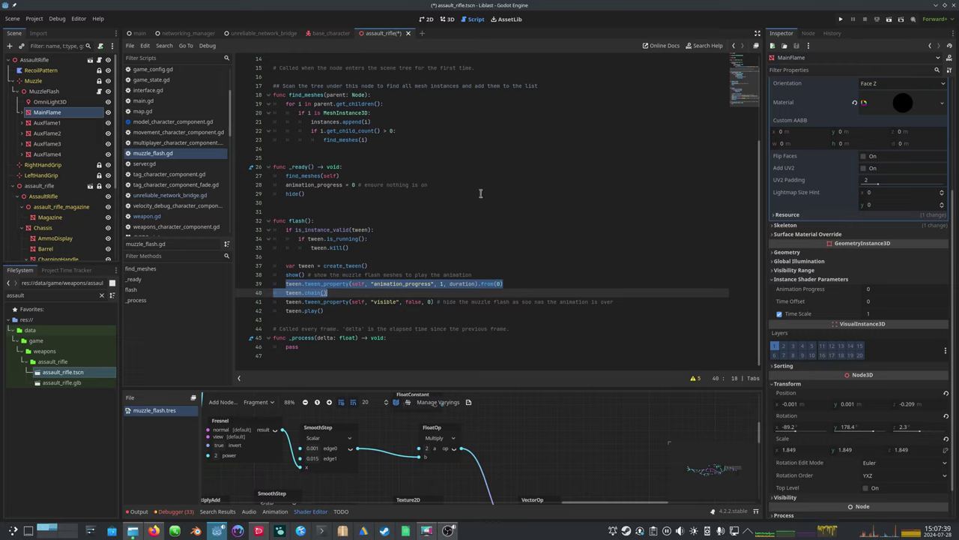
- Relate the script-level var tween: Tween declaration to the is_instance_valid(tween) check in flash()
scroll(352, 161, up, 5)
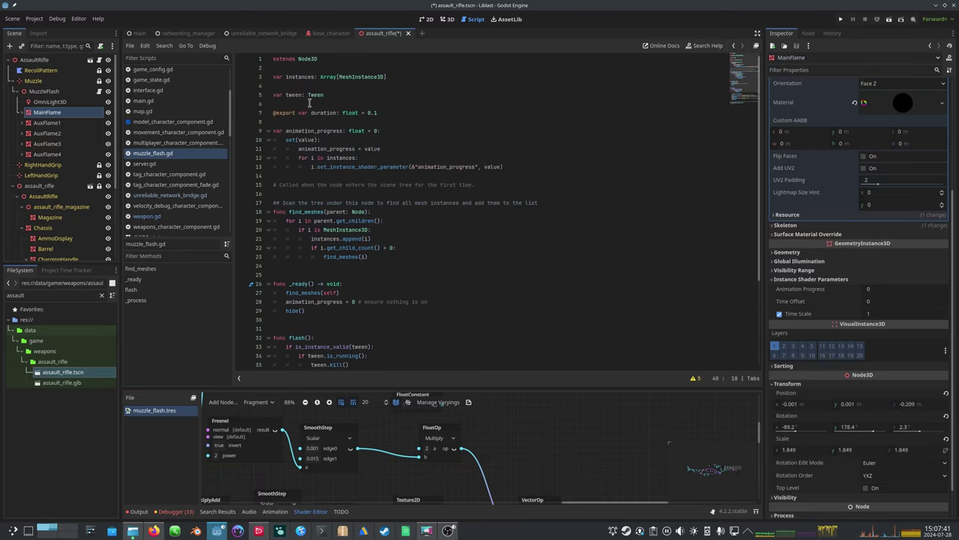
drag(329, 98, 261, 99)
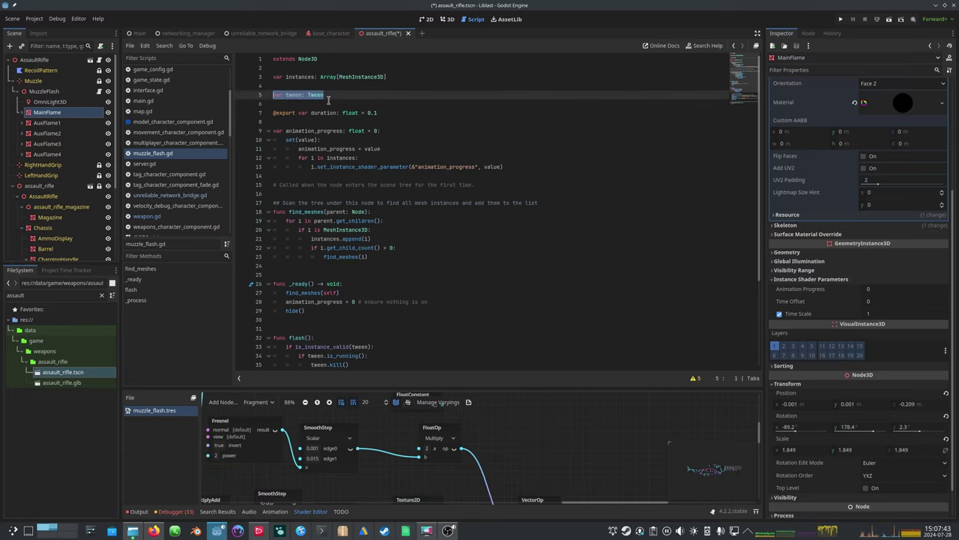
scroll(434, 220, down, 4)
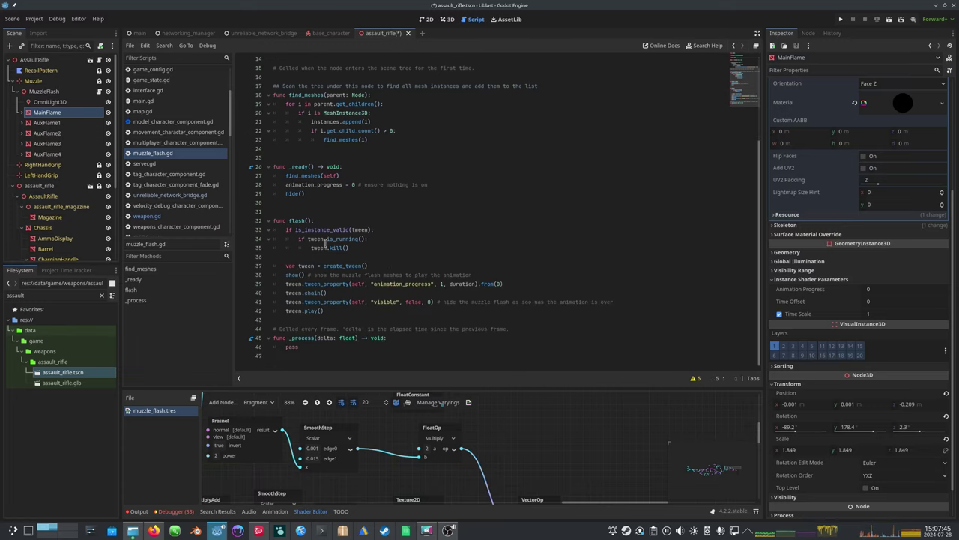
click(390, 245)
drag(373, 249, 187, 233)
drag(398, 228, 284, 229)
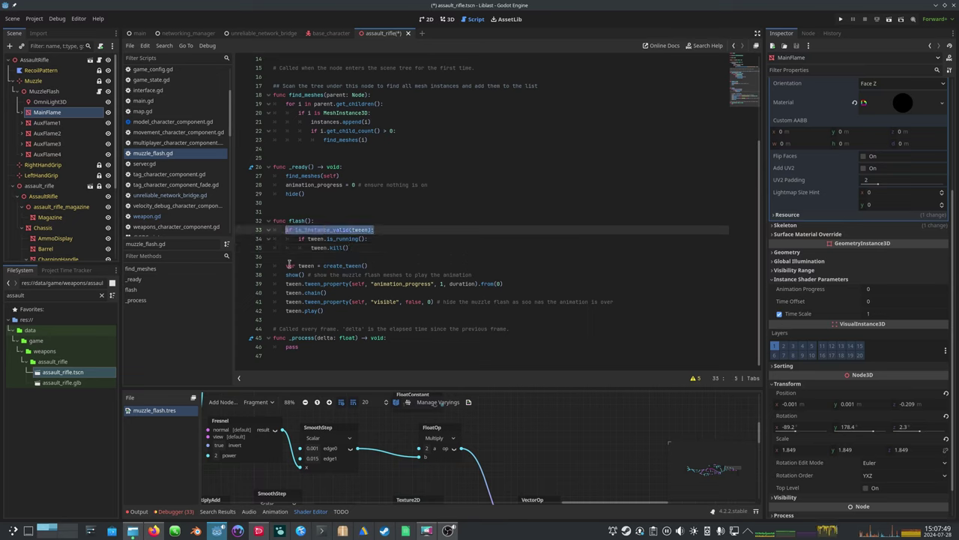
- Trace the shared tween variable from its declaration to the tween.is_running() check and tween.kill() call
scroll(405, 243, up, 5)
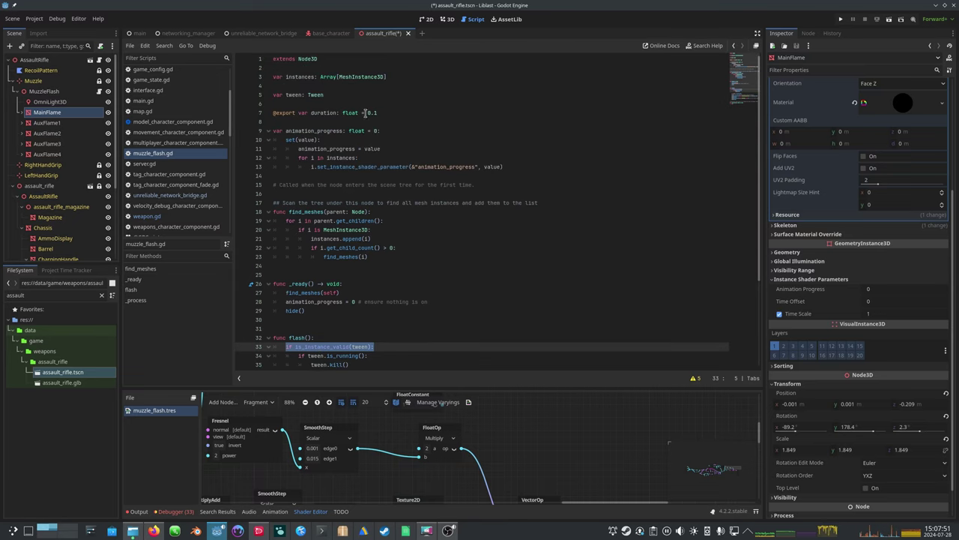
drag(348, 97, 236, 99)
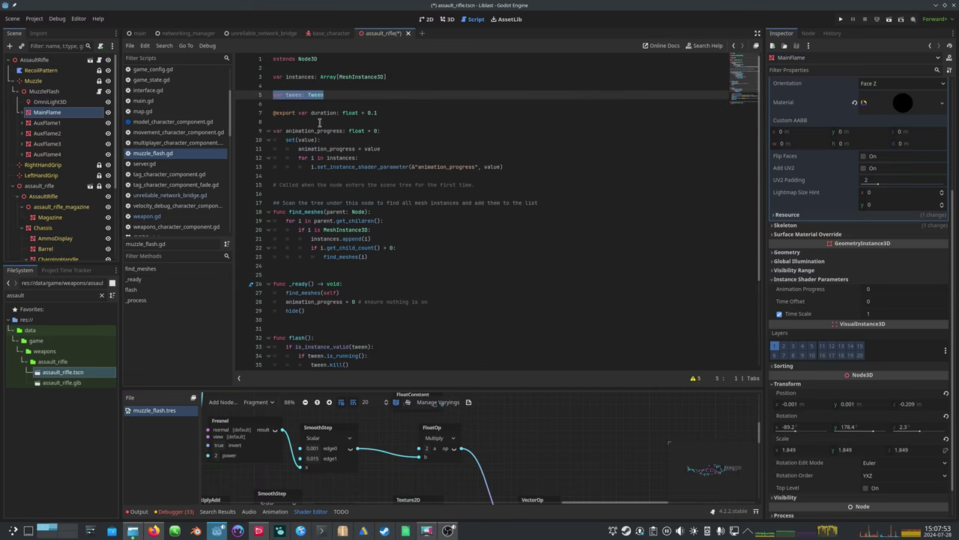
scroll(364, 265, down, 4)
click(405, 239)
drag(368, 238, 298, 238)
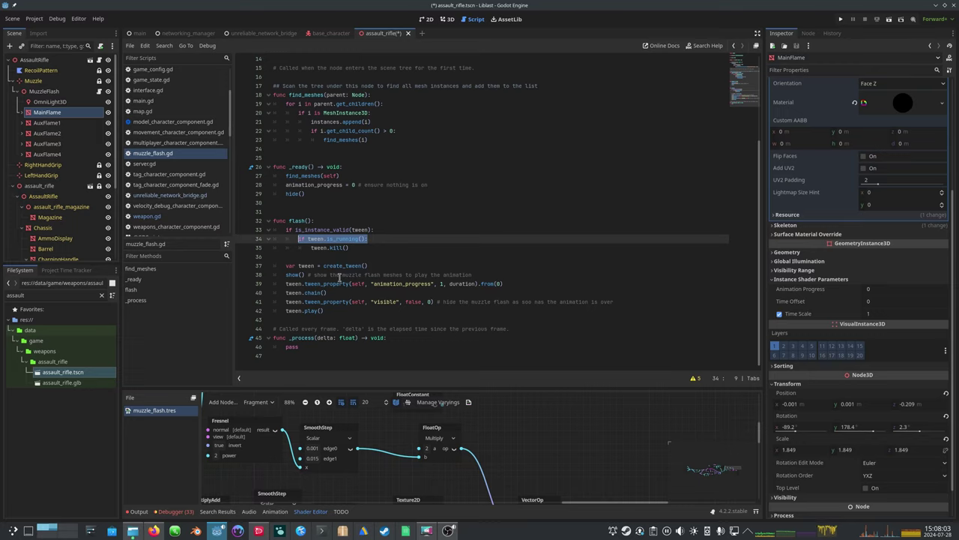
drag(367, 247, 312, 249)
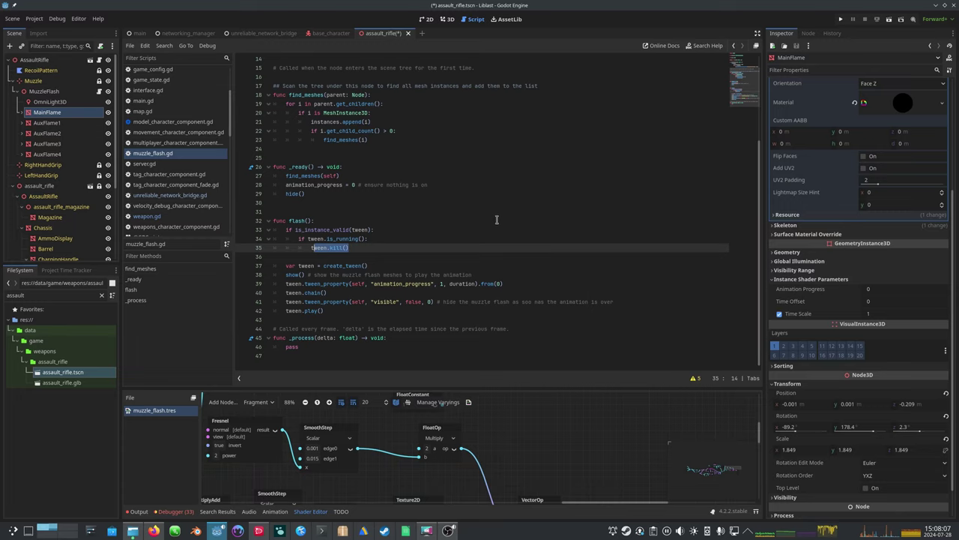
drag(352, 248, 309, 247)
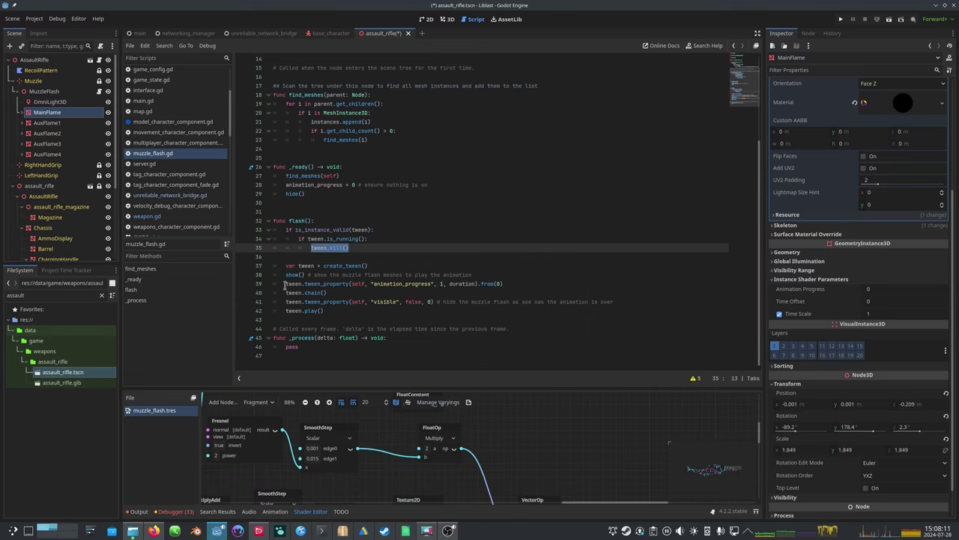
- Examine the tweened "animation_progress" and "visible" properties, then compare the tween-killing block with the create_tween() line
mouse_move(284, 284)
mouse_down()
mouse_move(522, 286)
mouse_move(282, 284)
mouse_up()
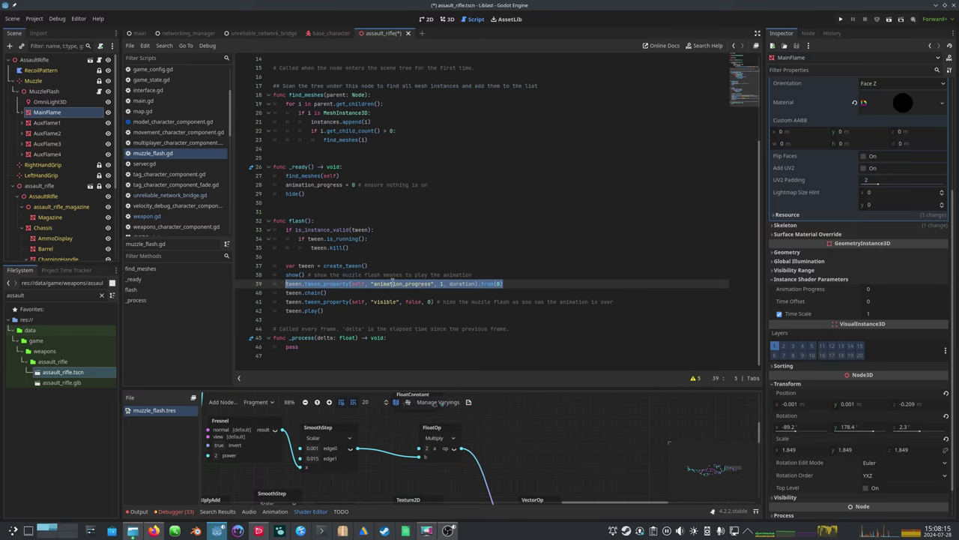
drag(370, 283, 435, 282)
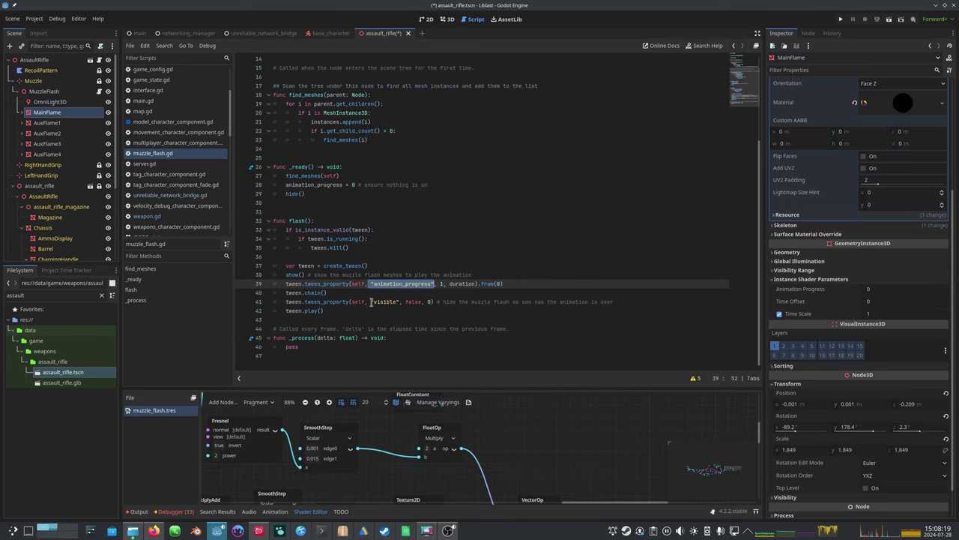
drag(370, 302, 398, 302)
drag(346, 248, 274, 230)
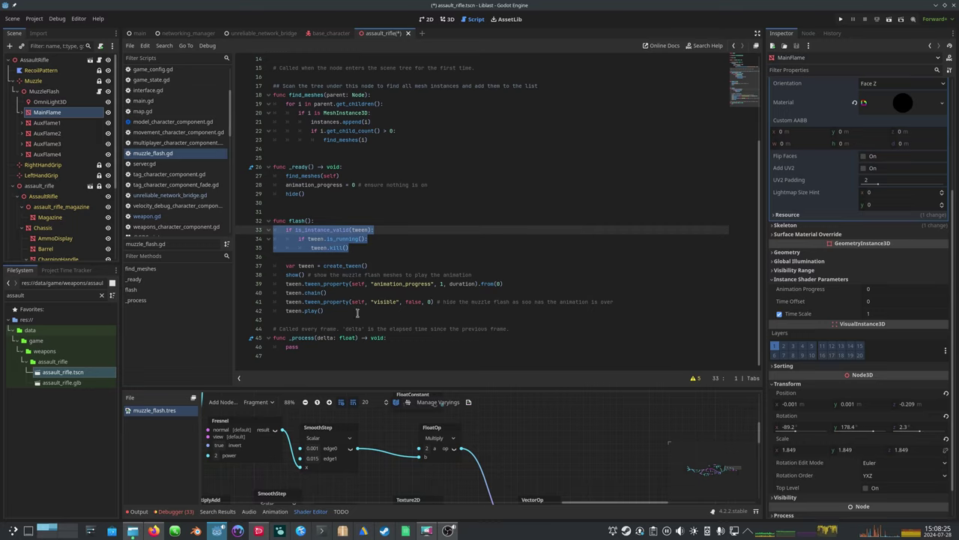
drag(382, 268, 240, 270)
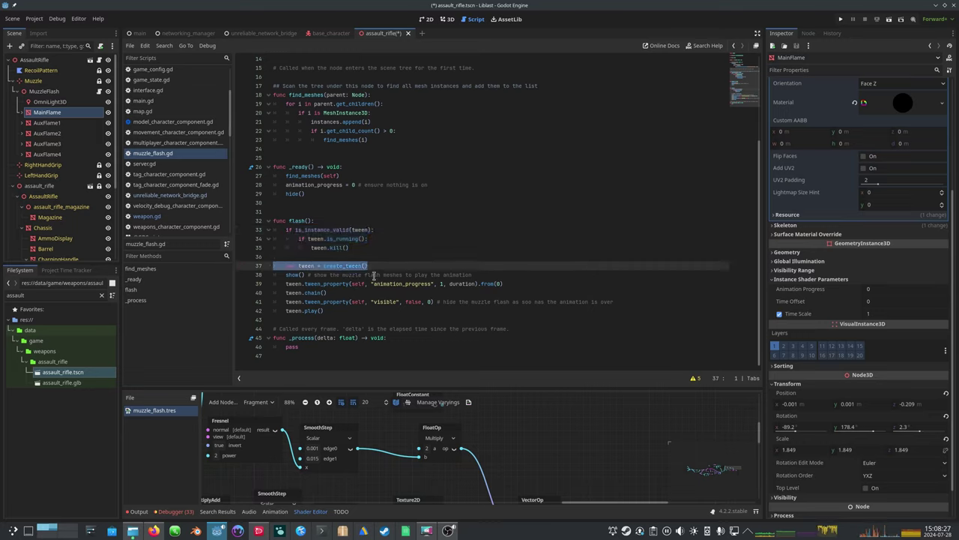
drag(360, 249, 242, 234)
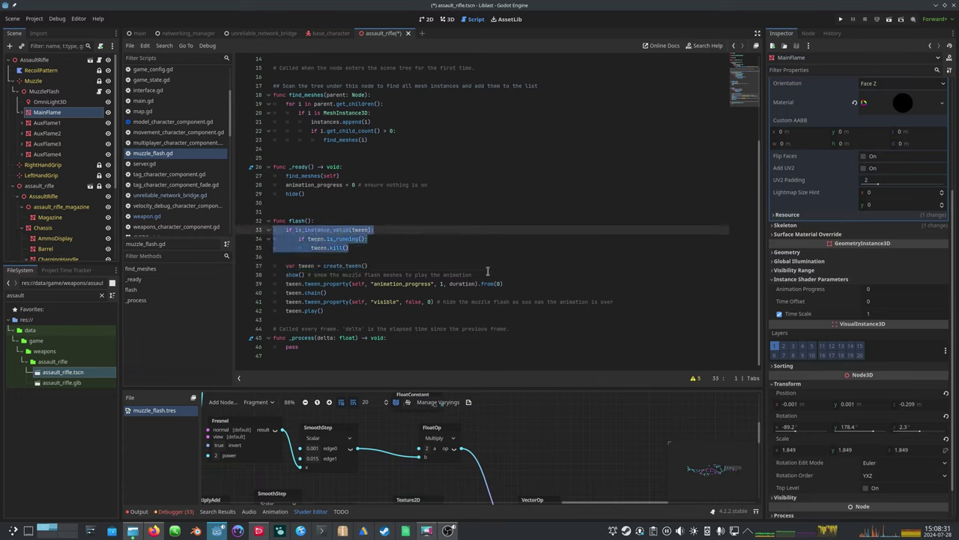
- Compare the show() call in flash() with hide() in _ready(), and select the MuzzleFlash node they affect
drag(487, 271, 241, 274)
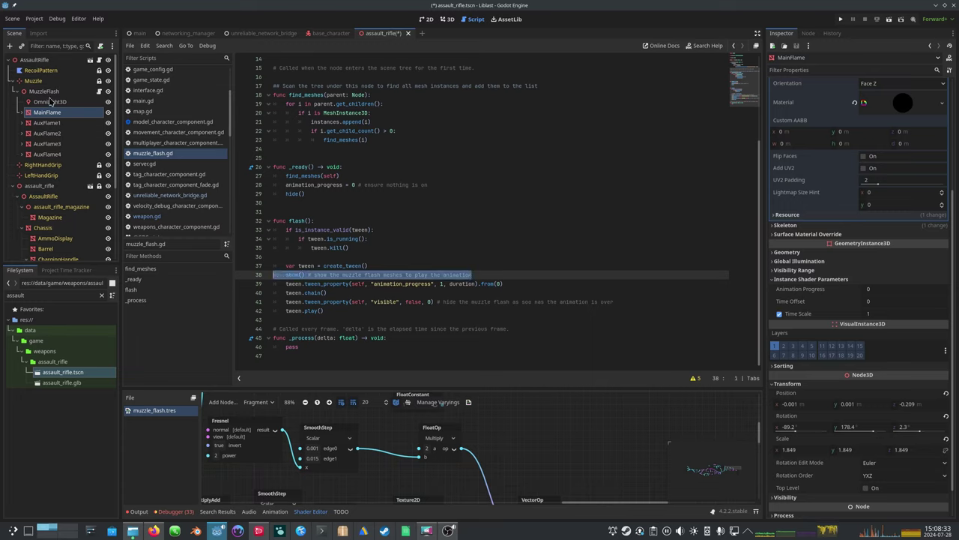
click(326, 192)
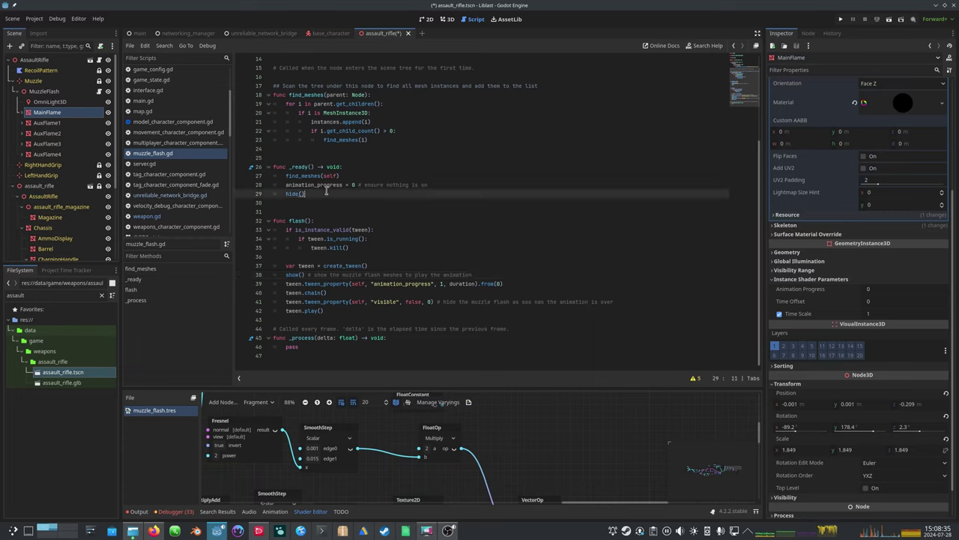
drag(326, 193, 260, 197)
click(50, 93)
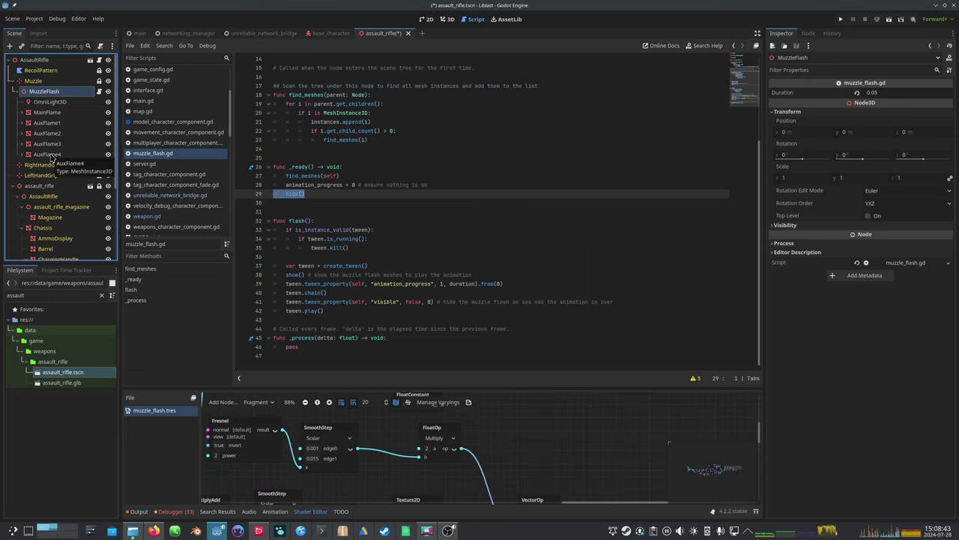
- Preview the flash in the 3D view by varying Animation Progress on MainFlame and AuxFlame1 to AuxFlame4, and return it to 0
click(447, 19)
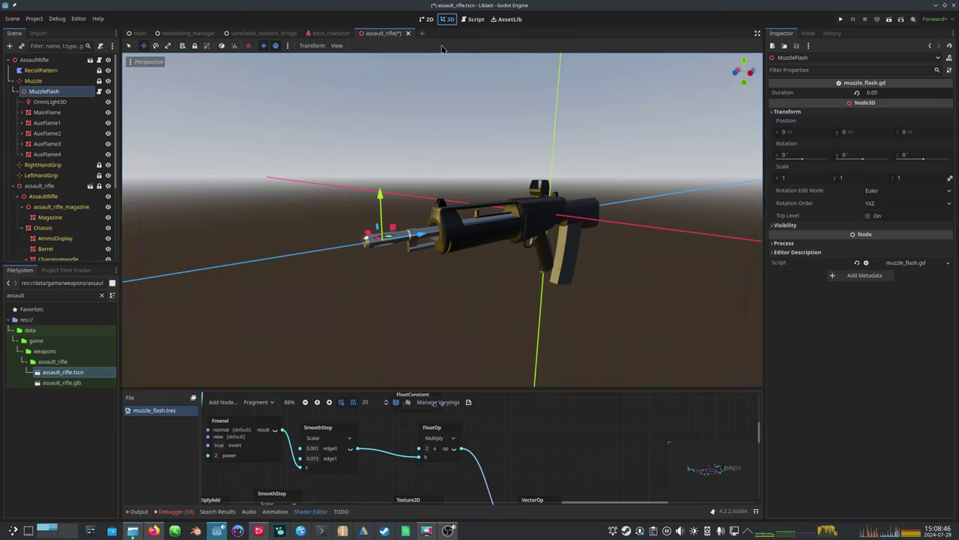
click(47, 112)
shift+click(51, 153)
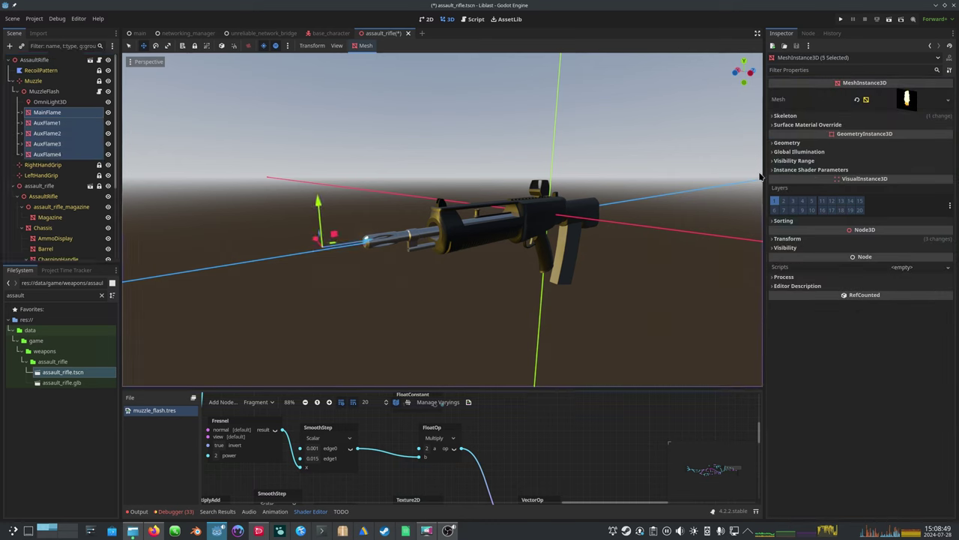
click(783, 170)
mouse_move(890, 180)
mouse_down()
mouse_move(932, 180)
mouse_move(886, 180)
mouse_move(920, 180)
mouse_move(901, 180)
mouse_up()
click(870, 180)
text(0)
key(Return)
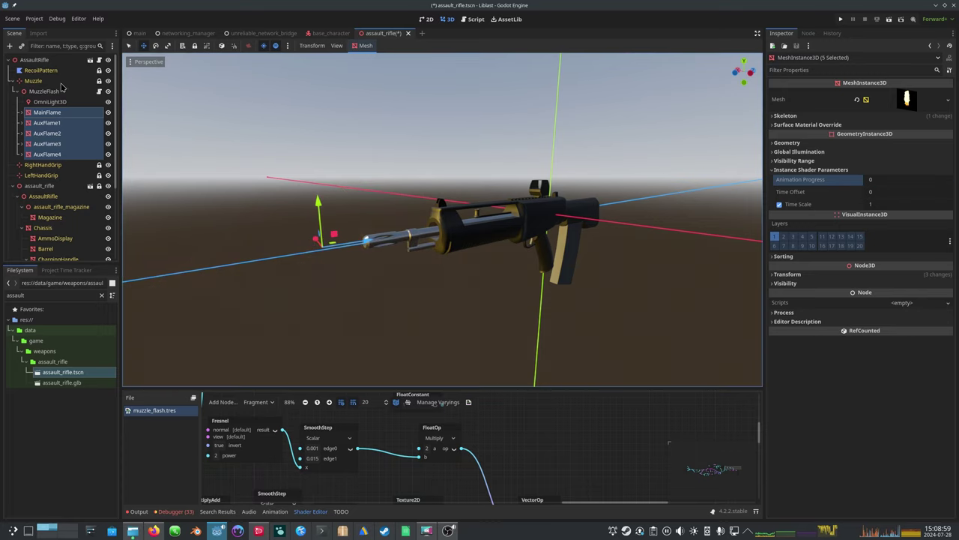
- Switch the 3D view to Display Overdraw and examine the overlapping flame planes around the rifle's muzzle
click(131, 63)
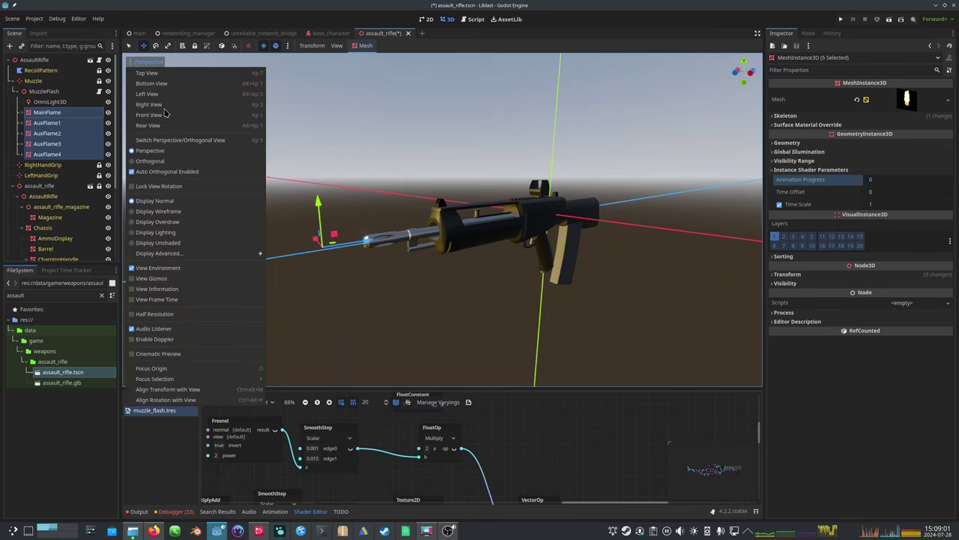
click(180, 223)
scroll(277, 217, down, 2)
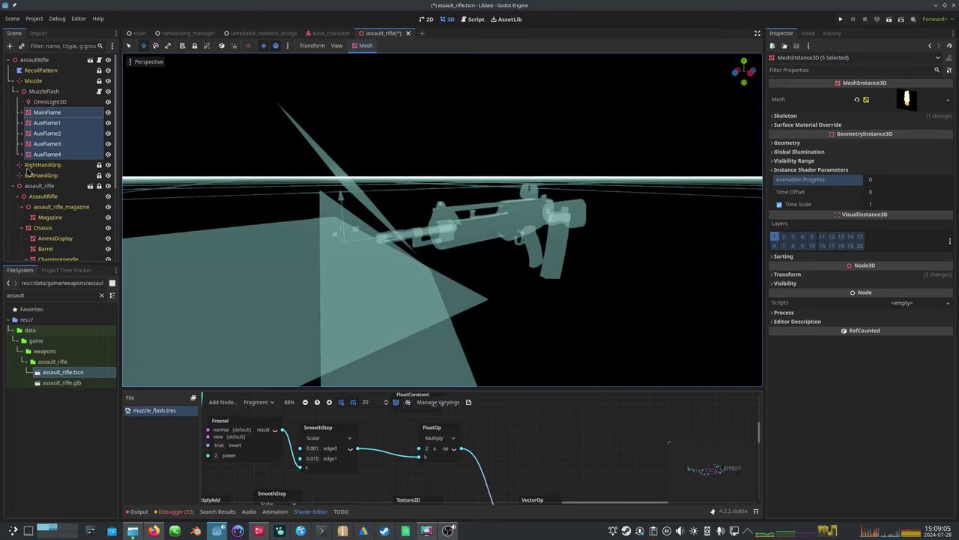
scroll(527, 201, down, 3)
middle_drag(526, 201, 379, 226)
scroll(516, 246, up, 6)
scroll(529, 251, down, 4)
click(129, 62)
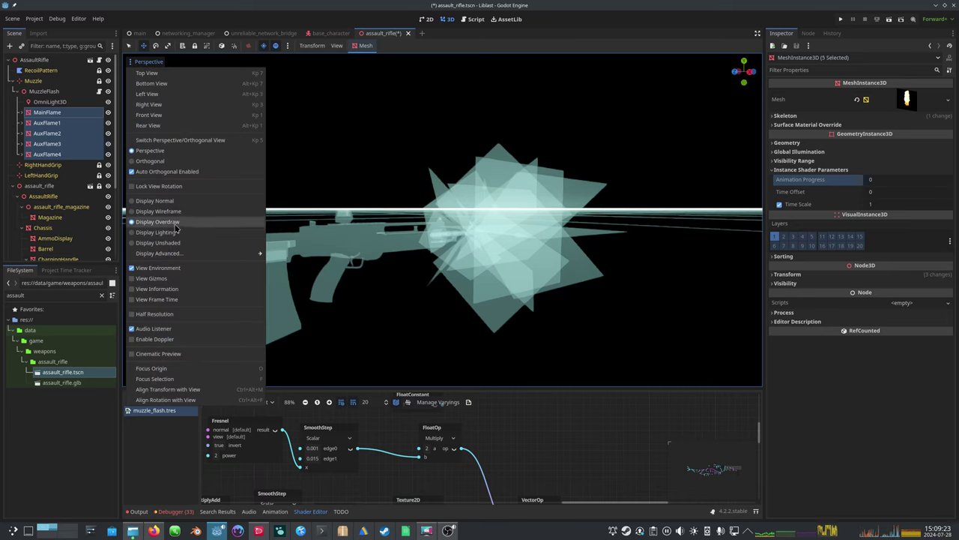
click(382, 3)
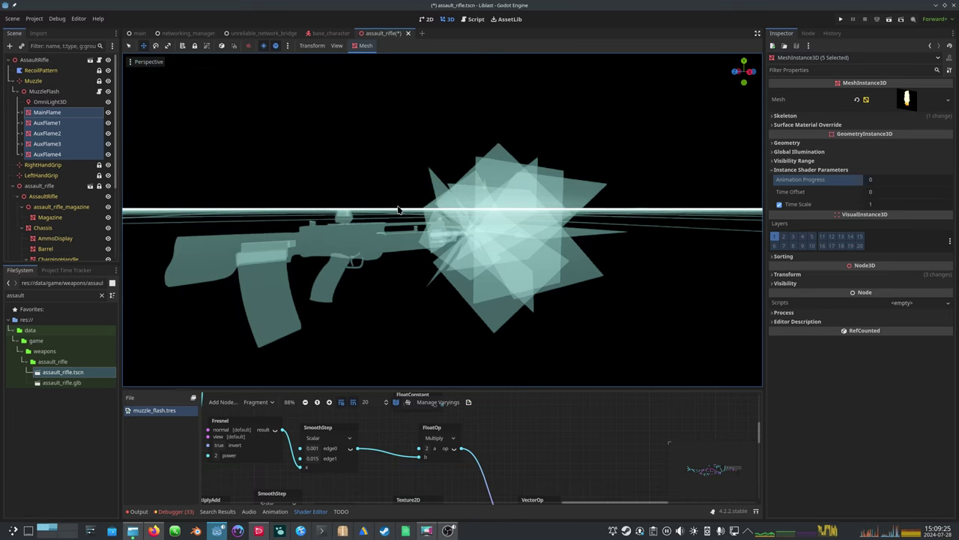
- Hide the MuzzleFlash node to compare the overdraw around the rifle's muzzle with and without the flame planes
middle_drag(362, 240, 439, 325)
middle_drag(487, 294, 449, 273)
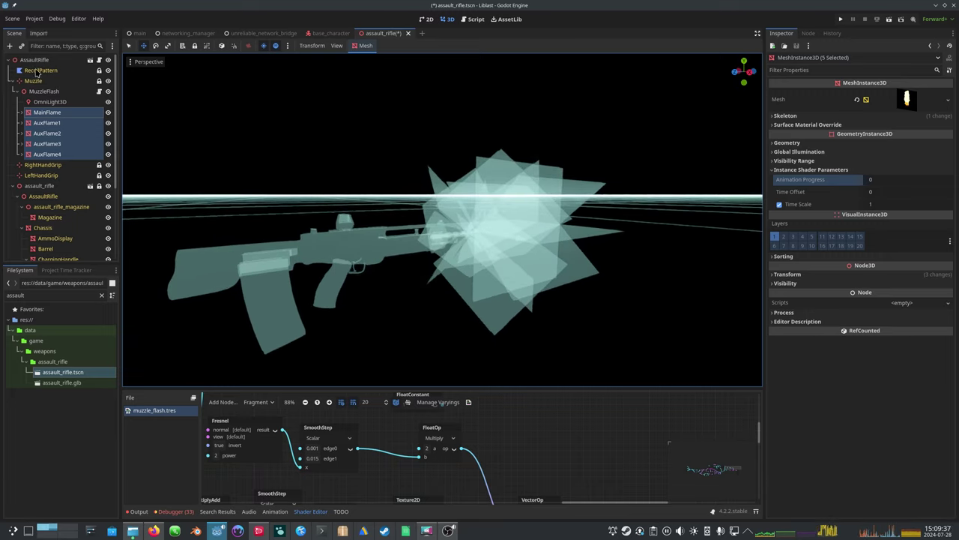
click(108, 90)
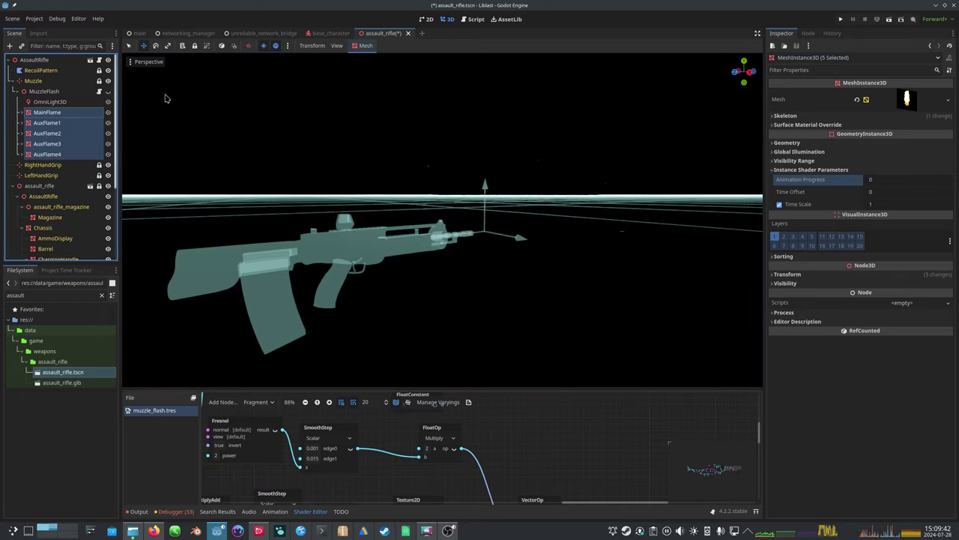
- Select MuzzleFlash and return to its script to examine the animation_progress reset in _ready() and the tween block in flash()
click(54, 94)
click(478, 22)
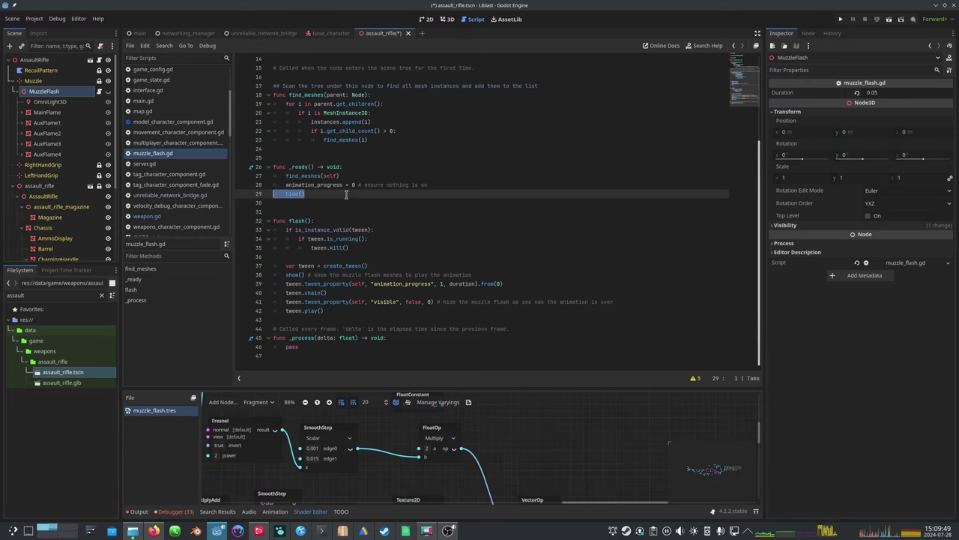
drag(455, 184, 273, 185)
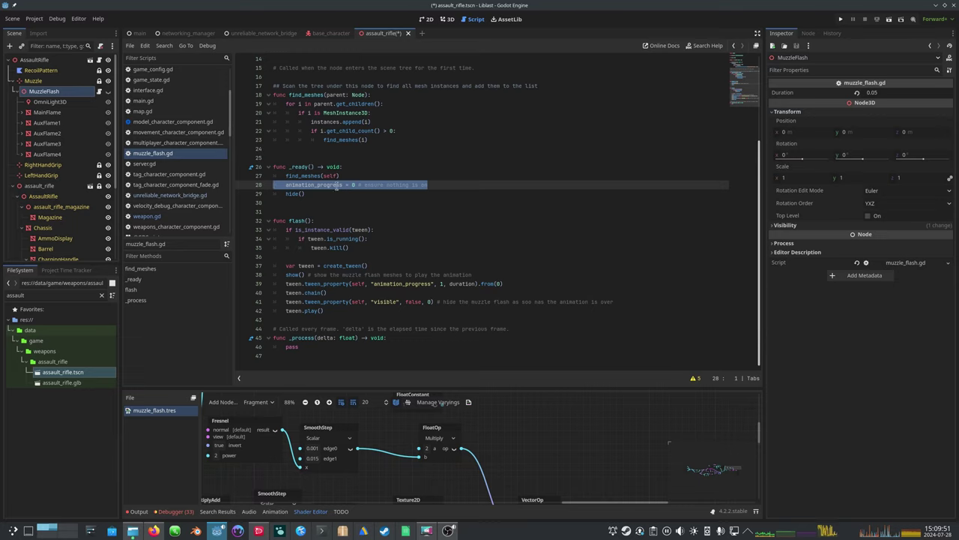
drag(316, 221, 235, 219)
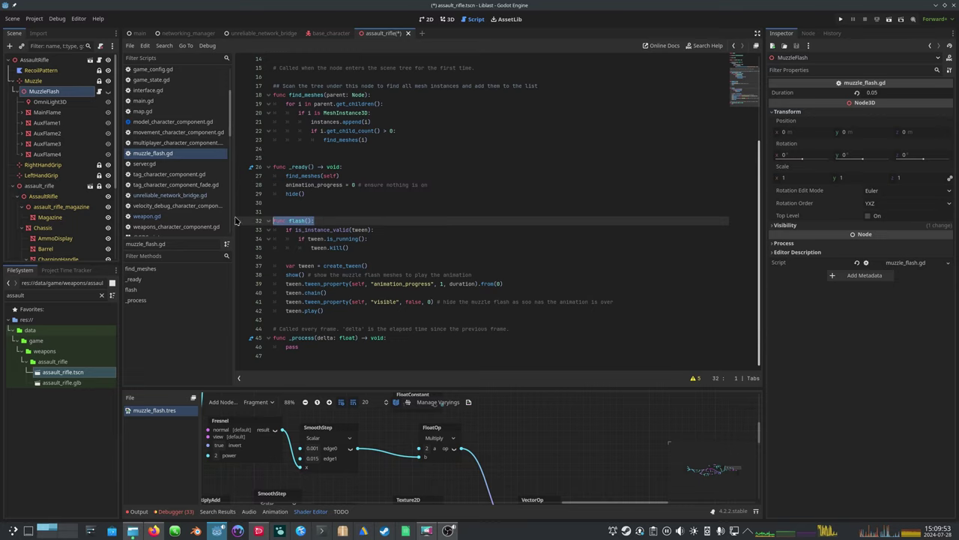
drag(274, 265, 345, 308)
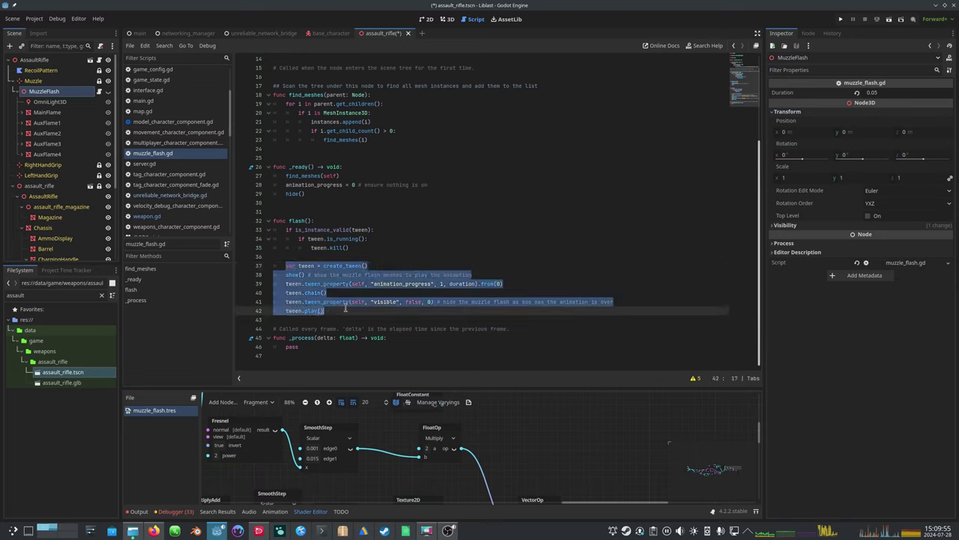
click(359, 309)
- Examine the tween line that animates "animation_progress" and trace it to the animation_progress variable and its setter
drag(280, 284, 548, 291)
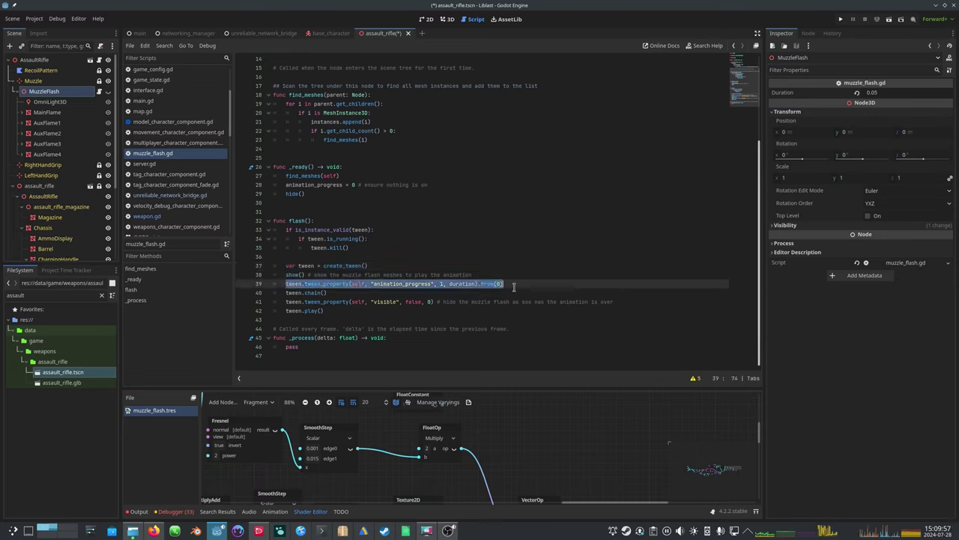
click(442, 274)
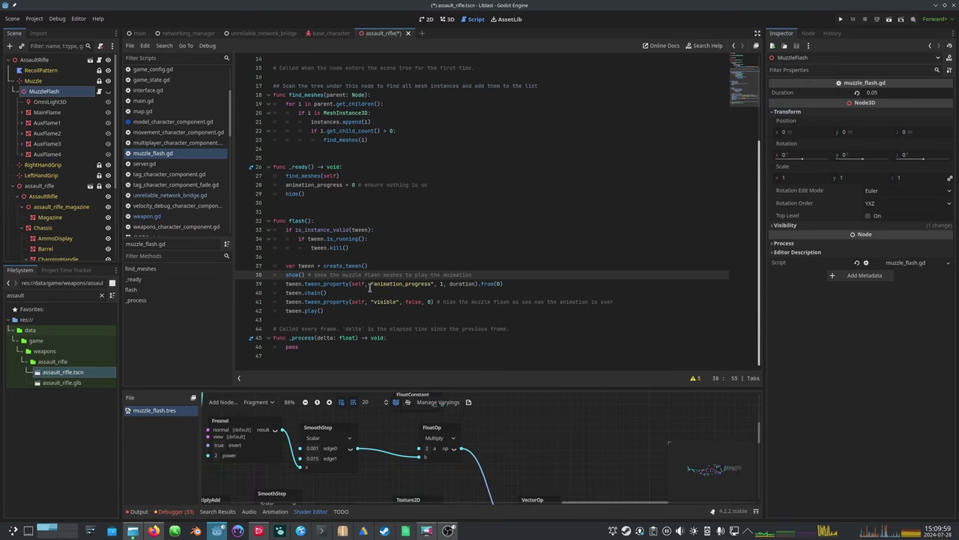
drag(370, 285, 441, 286)
scroll(402, 135, up, 5)
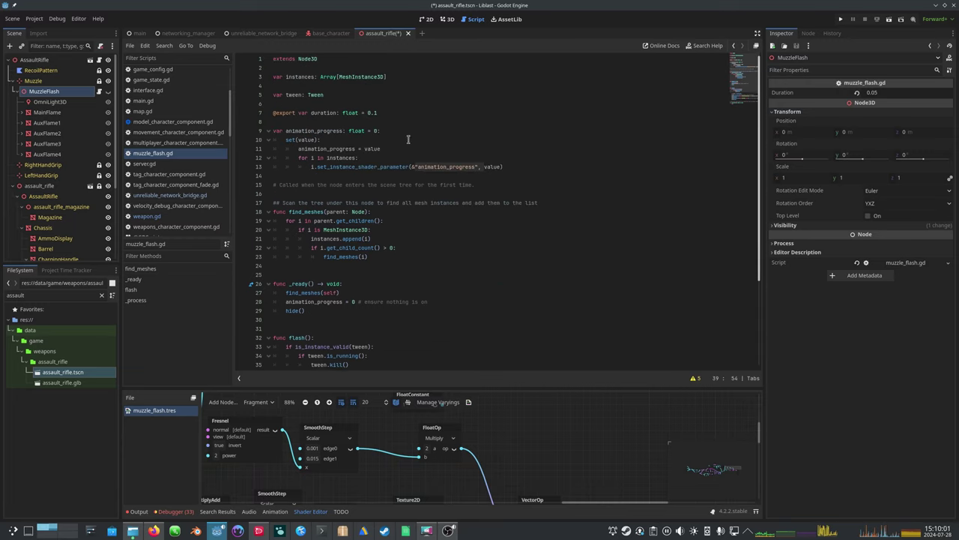
click(394, 126)
scroll(373, 234, down, 5)
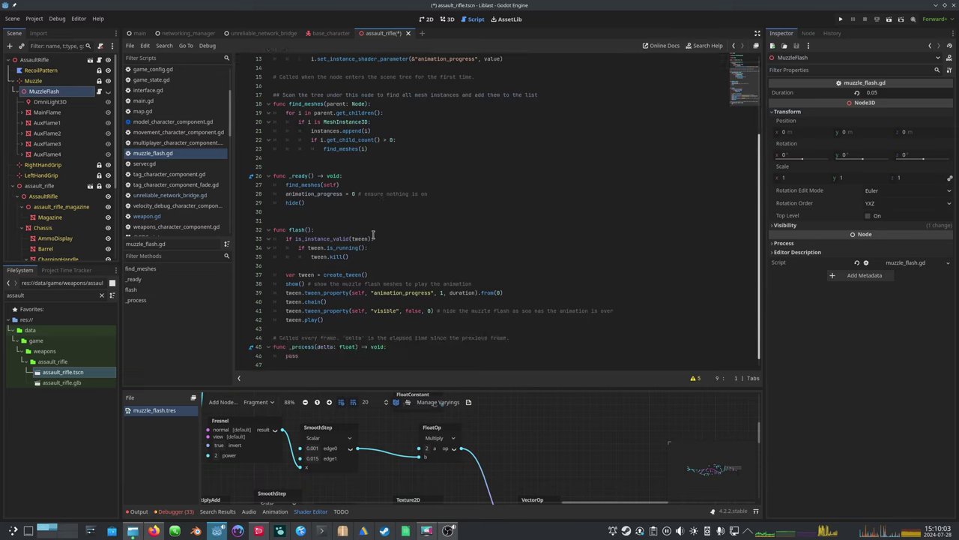
- Examine the from(0) call and duration argument, comparing the exported duration default with the MuzzleFlash node's Duration property
click(444, 283)
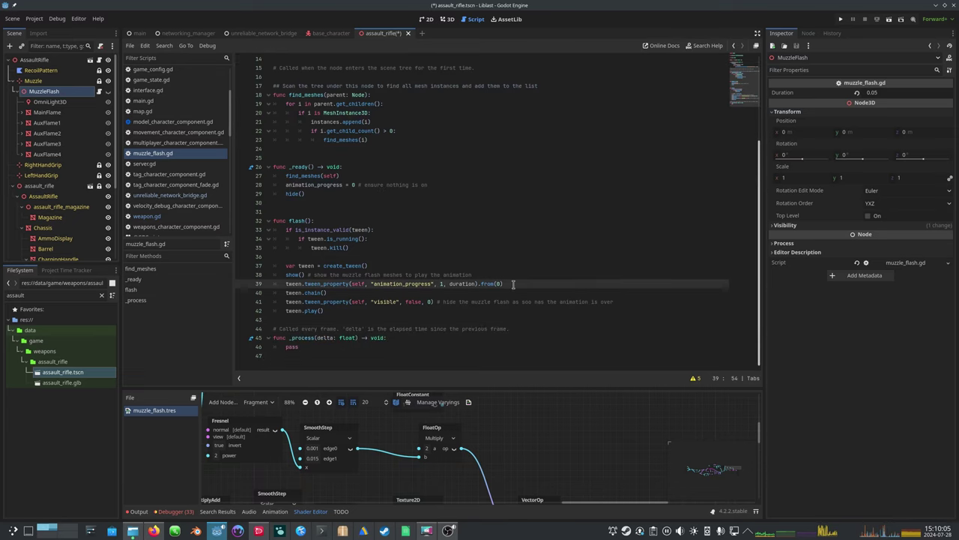
drag(502, 284, 479, 284)
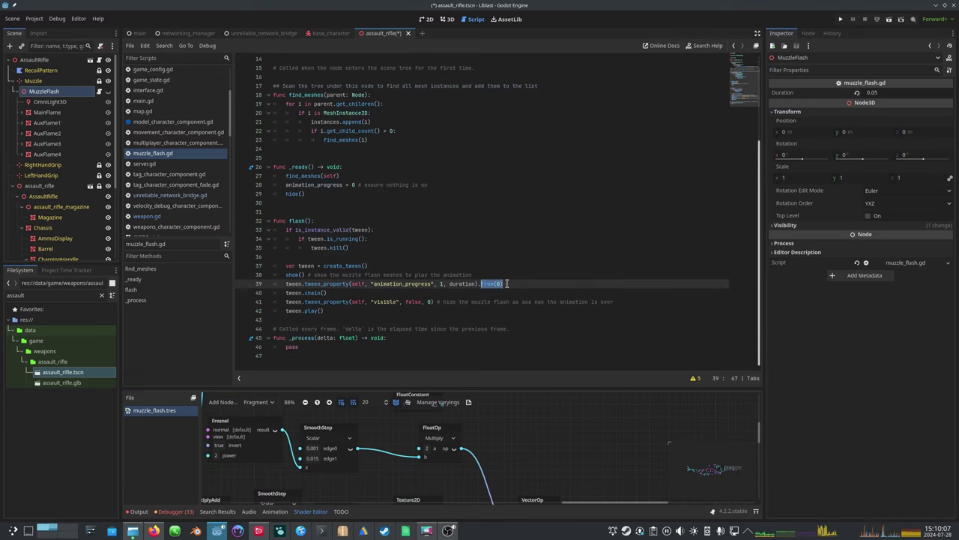
click(442, 284)
double_click(454, 283)
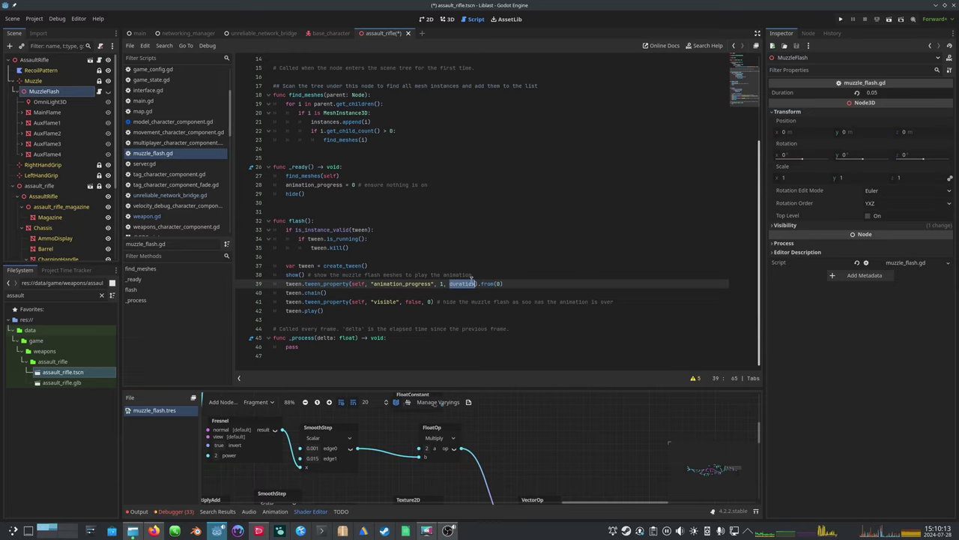
scroll(486, 294, up, 4)
click(485, 293)
double_click(368, 113)
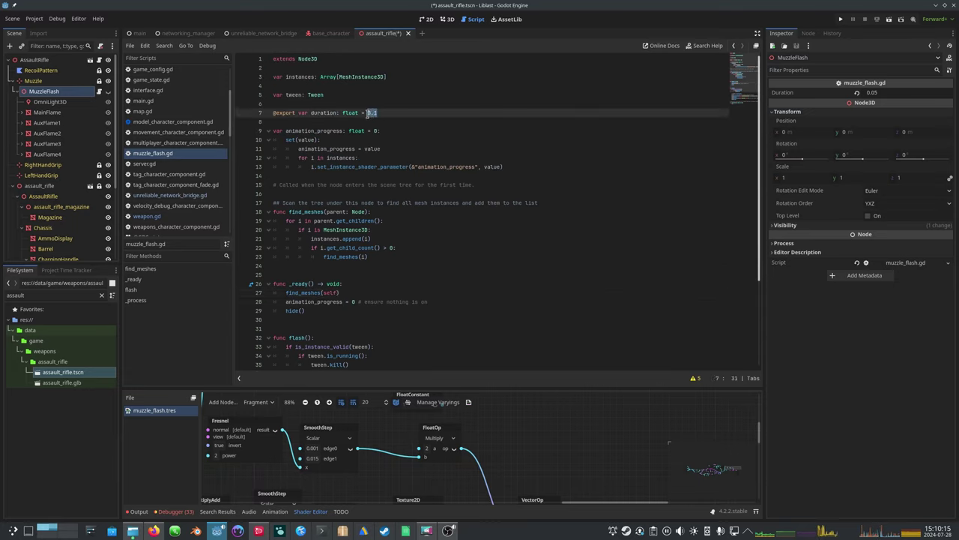
click(382, 113)
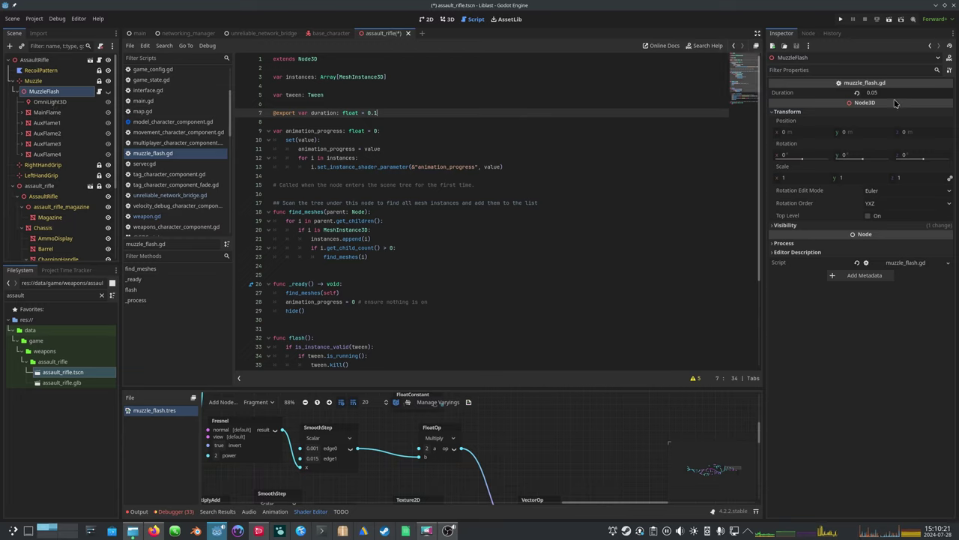
mouse_move(893, 98)
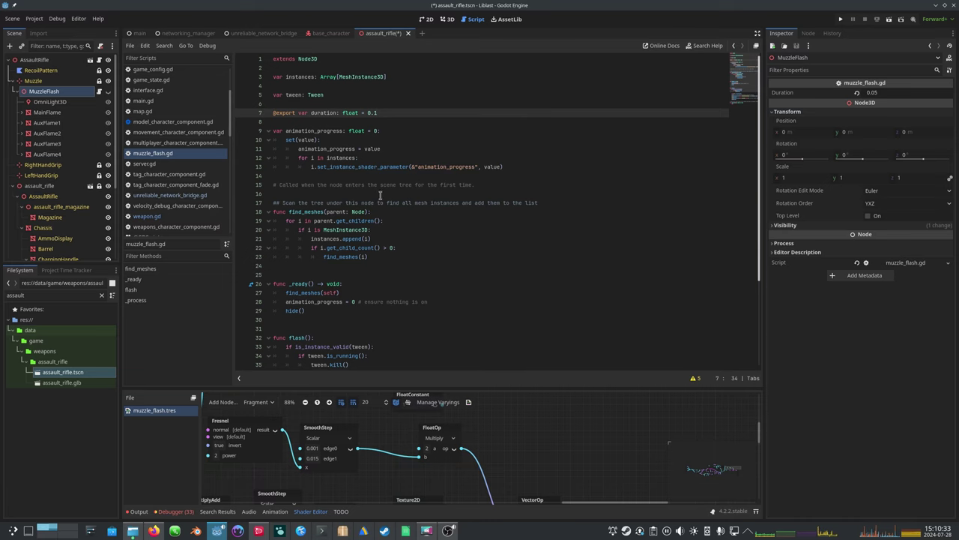
- Examine how tween.chain() links the "animation_progress" tween to the "visible" tween in flash()
scroll(386, 194, down, 4)
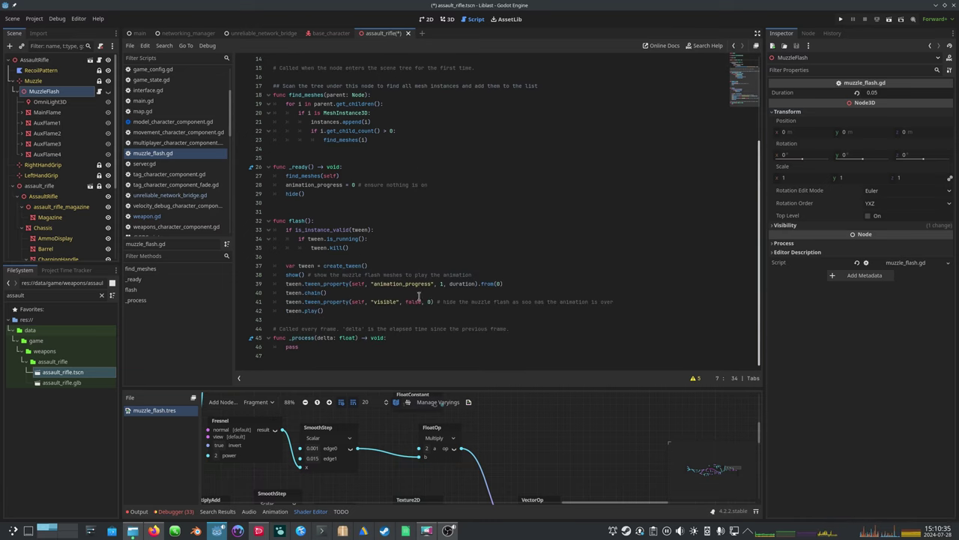
drag(510, 286, 229, 288)
click(321, 283)
drag(340, 292, 246, 294)
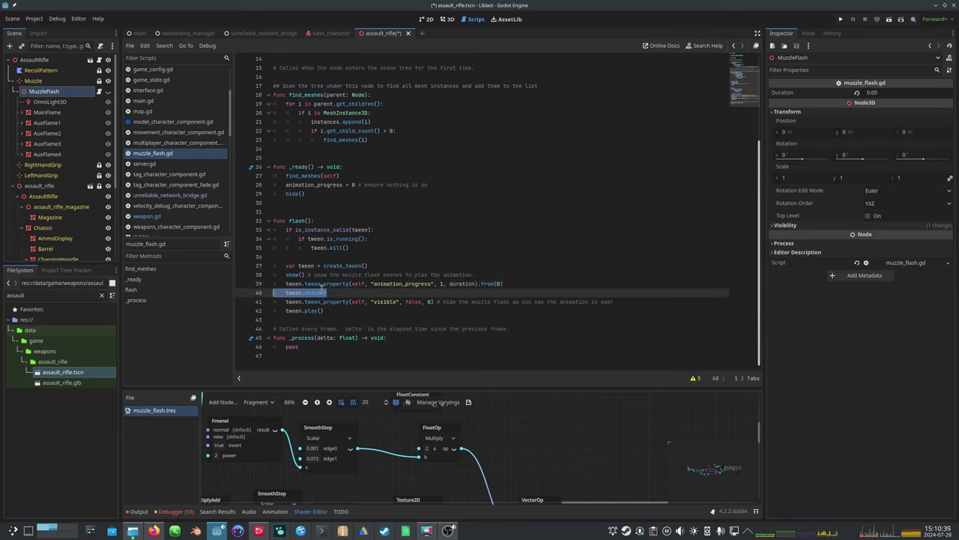
click(313, 284)
drag(286, 301, 357, 303)
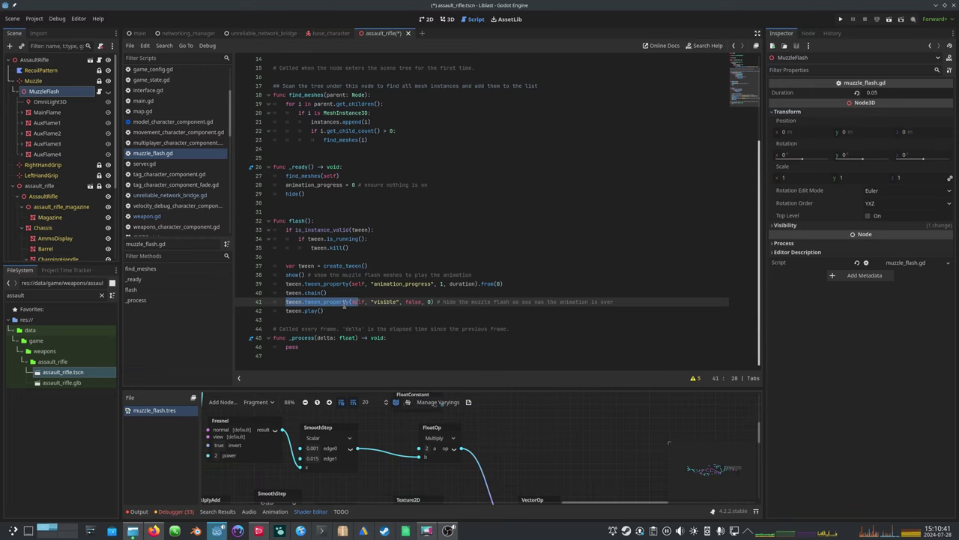
click(341, 302)
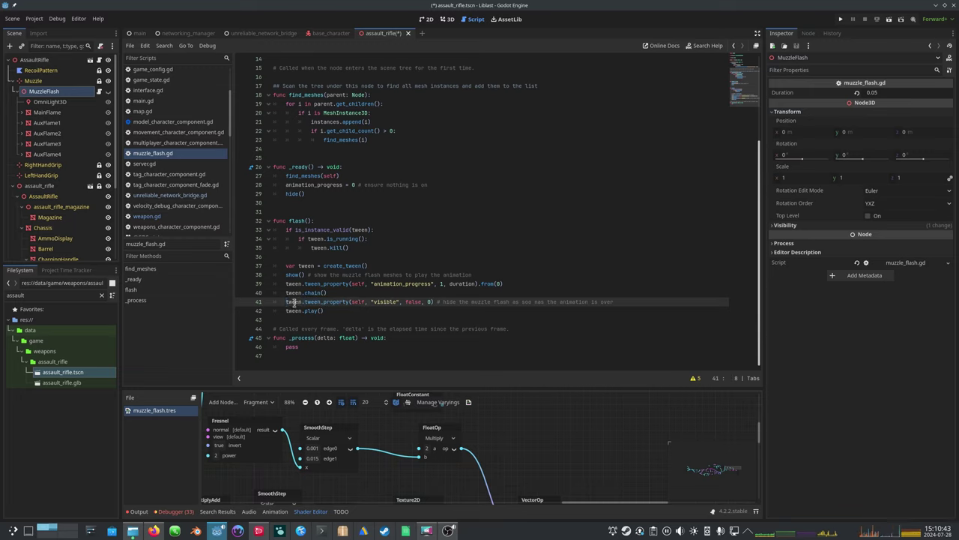
- Examine the tween_property call for "visible" and its arguments, relating it to the preceding chain() line and the MuzzleFlash node
drag(304, 302, 431, 302)
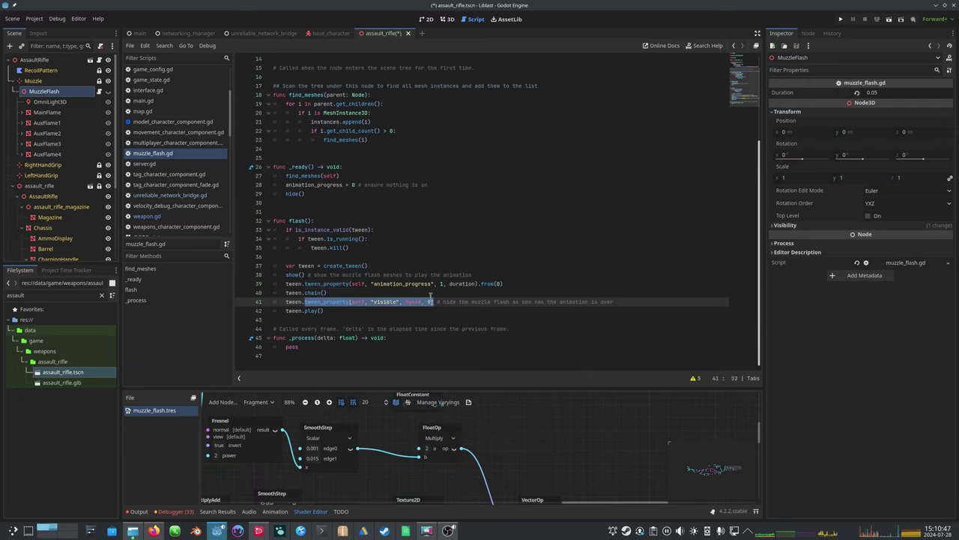
double_click(323, 302)
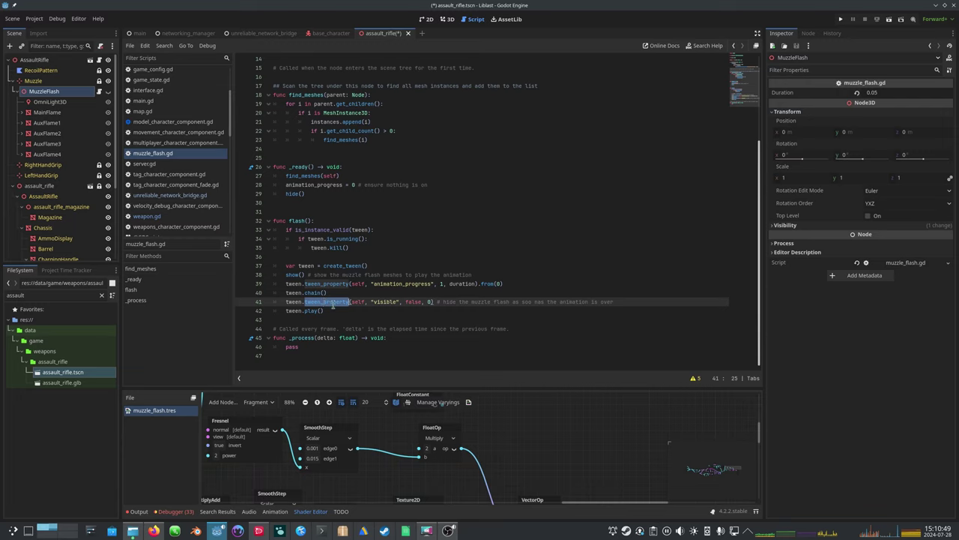
drag(351, 301, 431, 303)
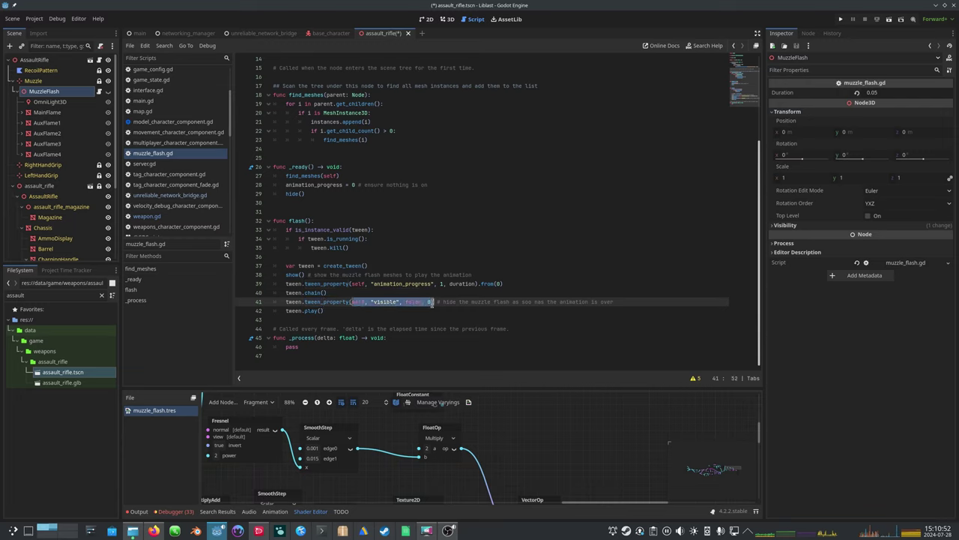
click(348, 312)
double_click(329, 303)
drag(337, 293, 267, 288)
click(341, 283)
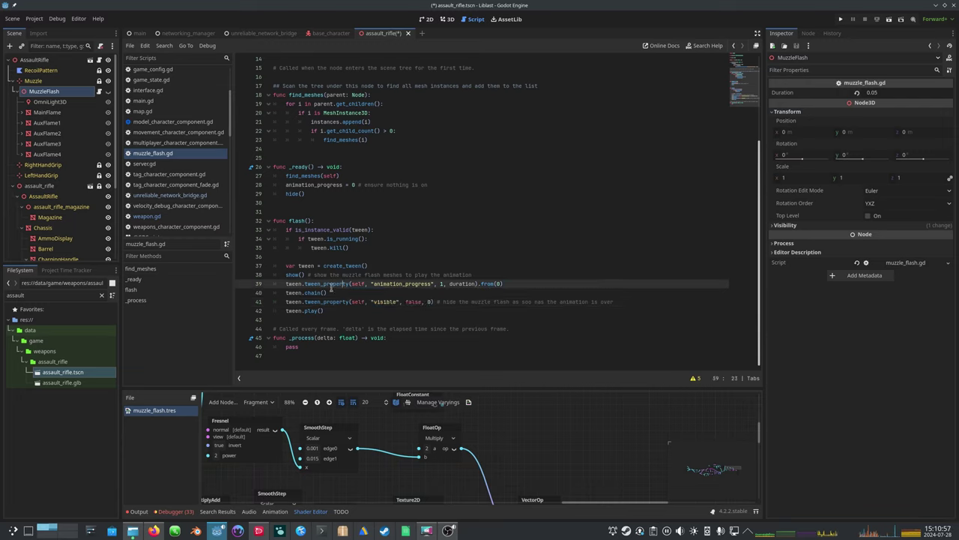
drag(287, 299, 429, 303)
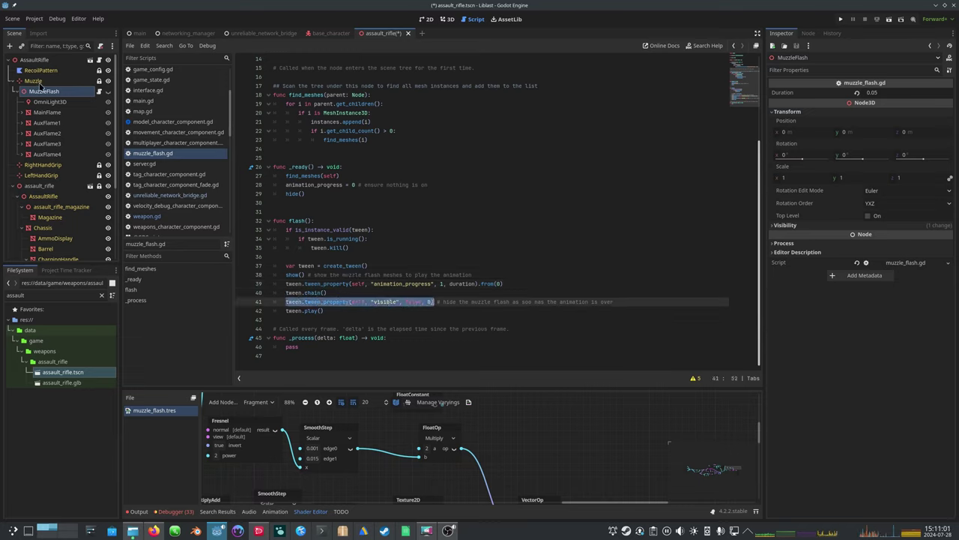
click(376, 308)
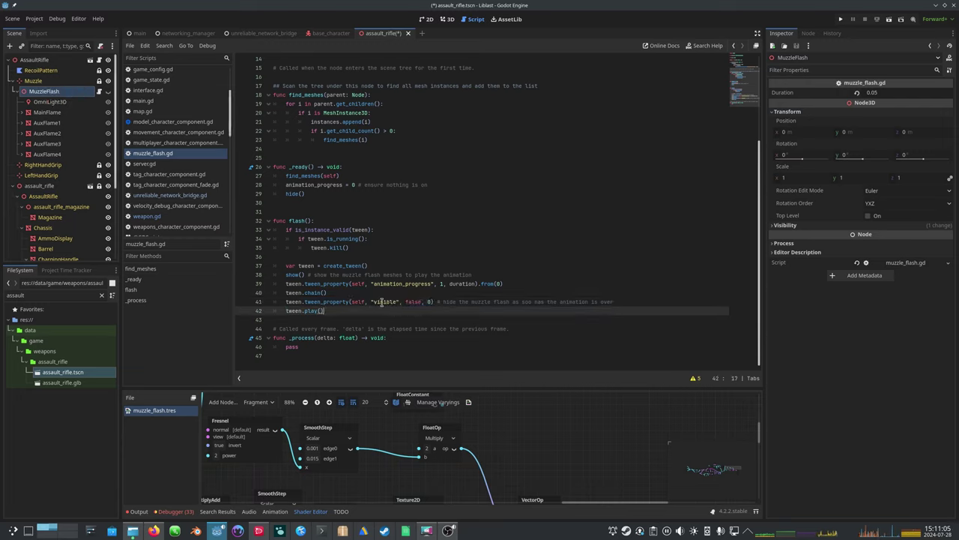
- Check the "visible", false and 0 arguments individually, then examine tween.play() and review the whole flash() function
double_click(382, 302)
double_click(414, 302)
double_click(430, 302)
drag(362, 310, 256, 310)
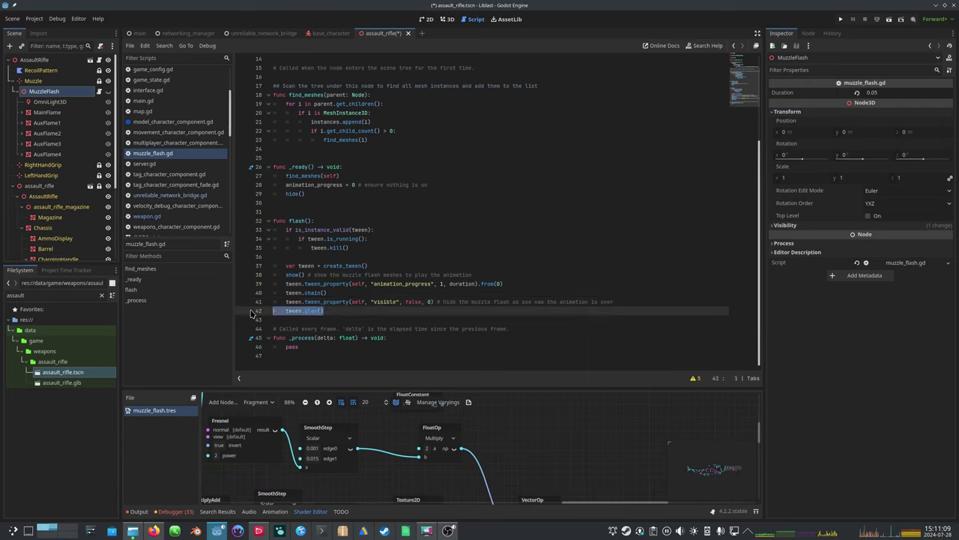
click(353, 310)
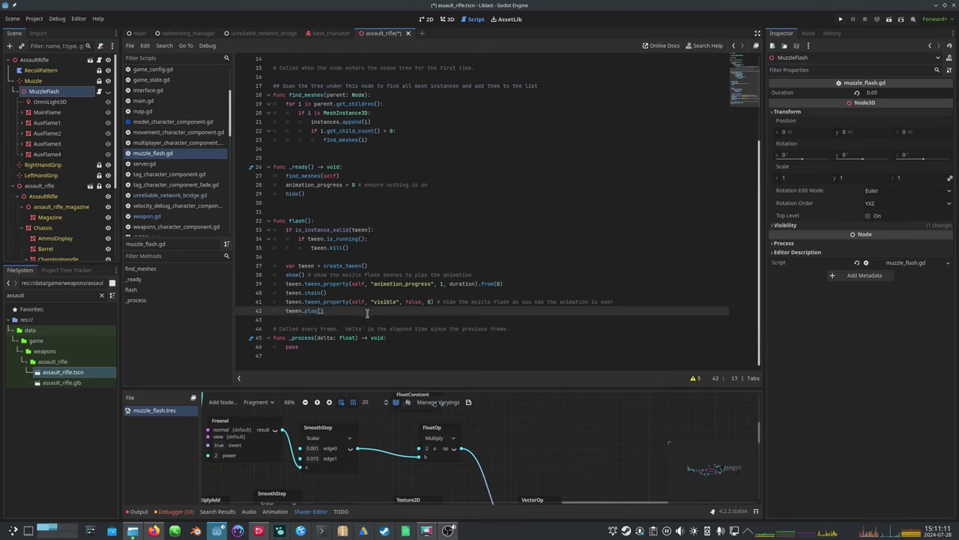
drag(369, 313, 236, 219)
click(353, 310)
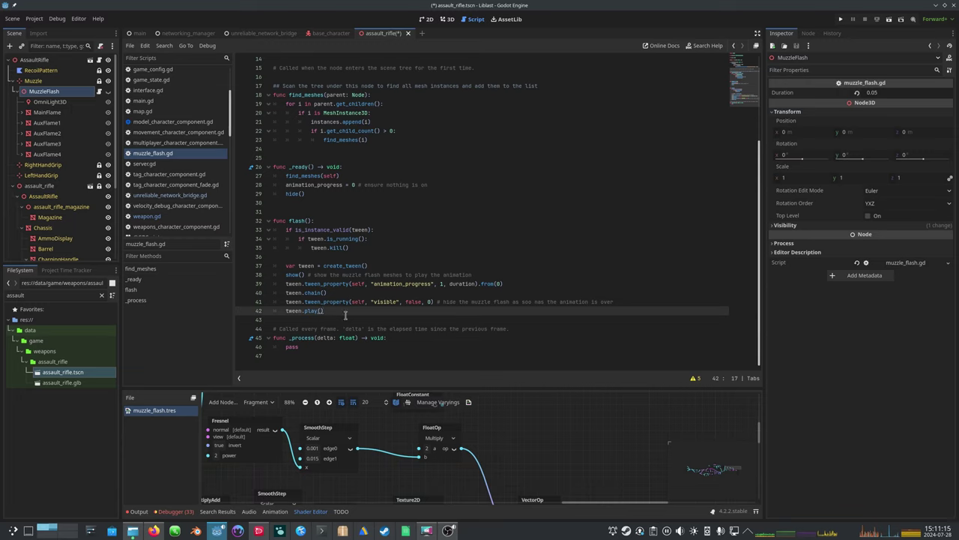
- Select the OmniLight3D node under MuzzleFlash and switch the 3D view back to Display Normal
click(51, 102)
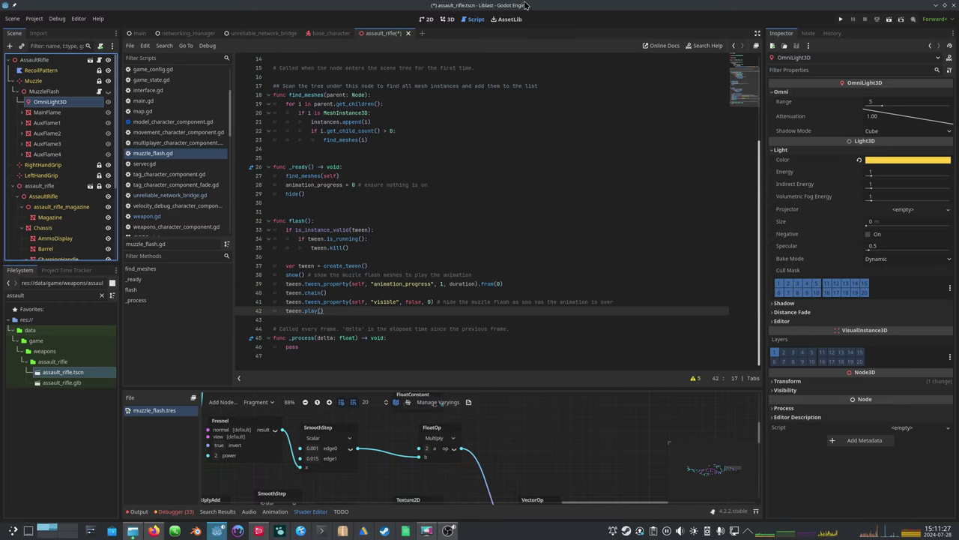
click(448, 20)
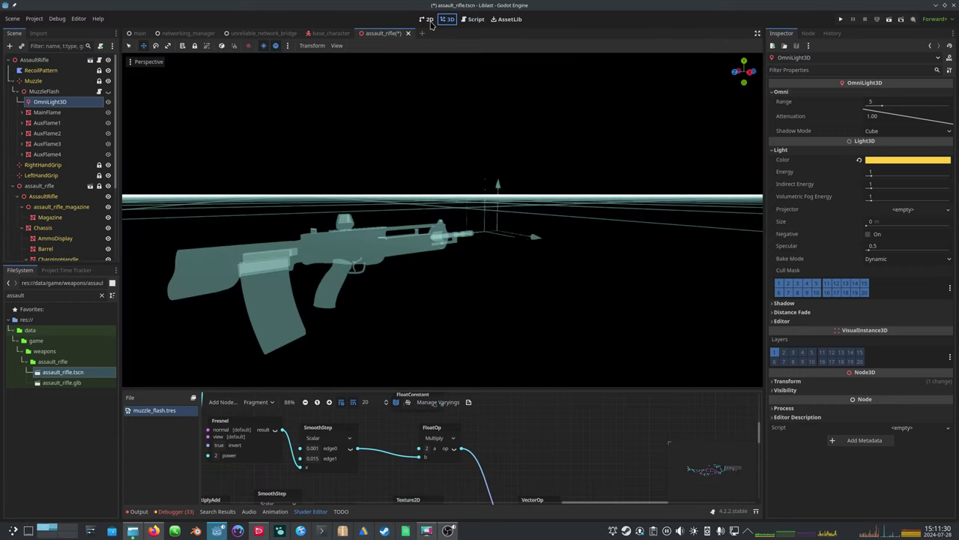
click(148, 61)
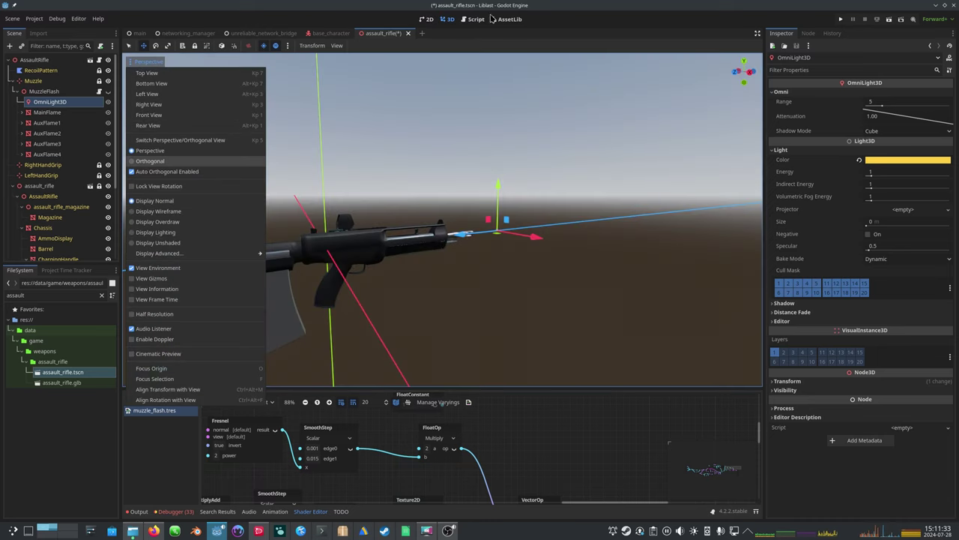
click(474, 64)
- Return to the muzzle flash script, enlarge the shader graph area below it, and undo the last script edit
click(473, 20)
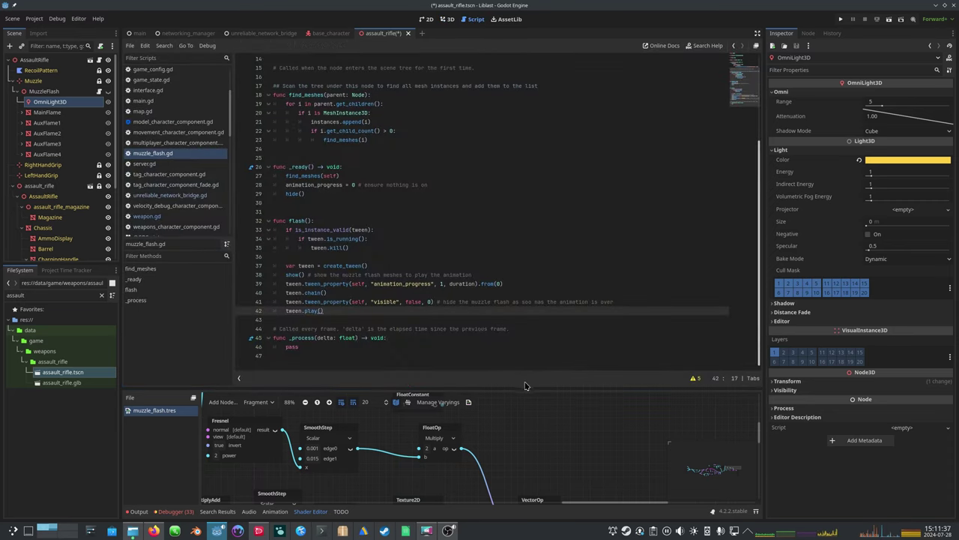
drag(525, 389, 495, 346)
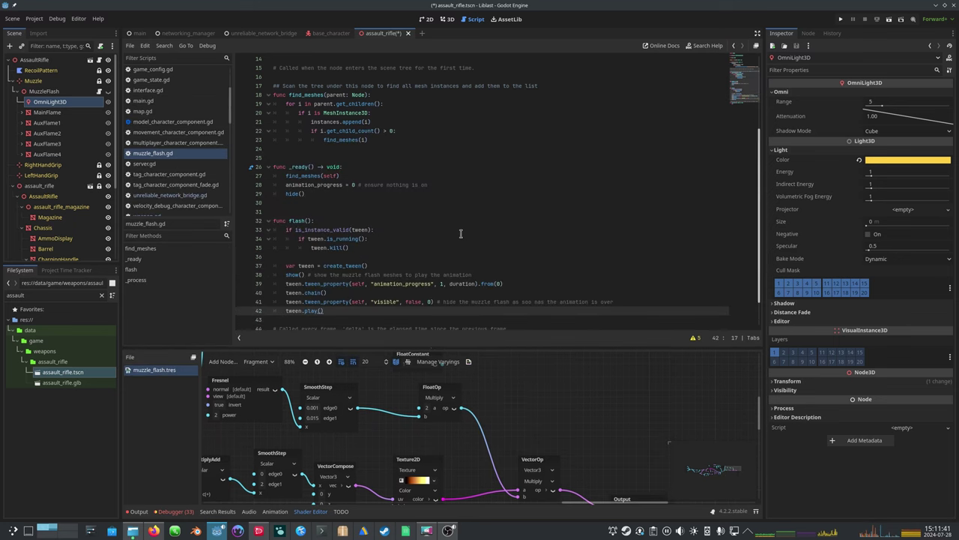
key(ctrl+z)
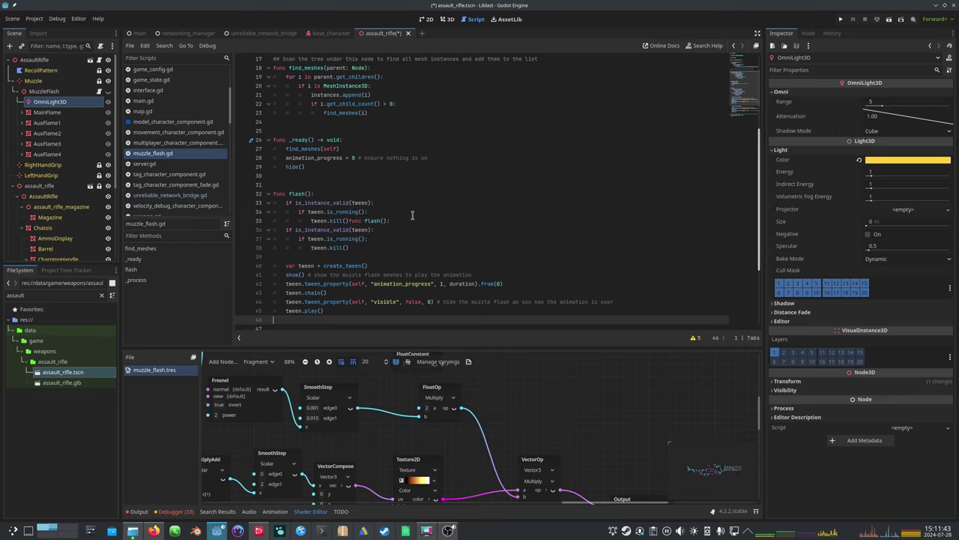
- Undo the duplicated lines pasted into flash() and highlight "animation_progress" in its first tween_property call
key(ctrl+z)
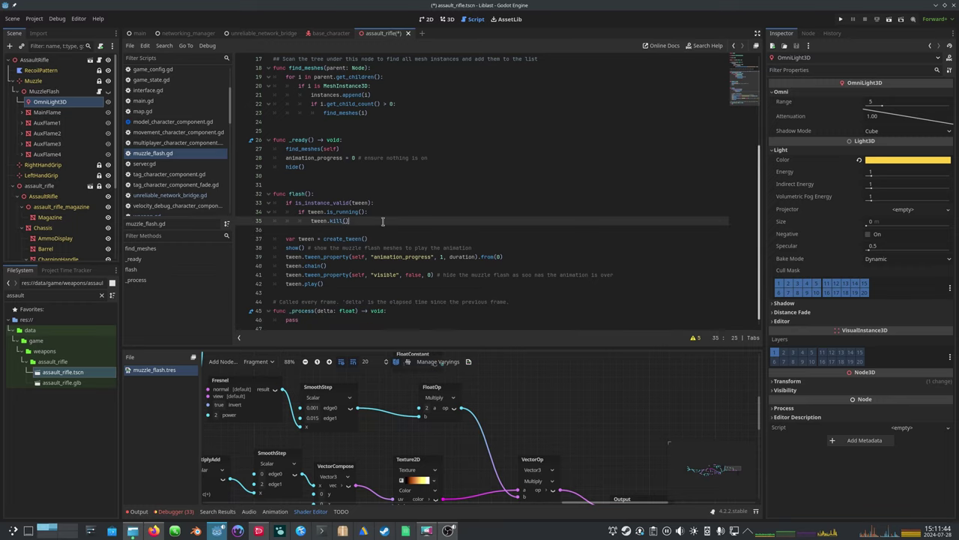
click(384, 286)
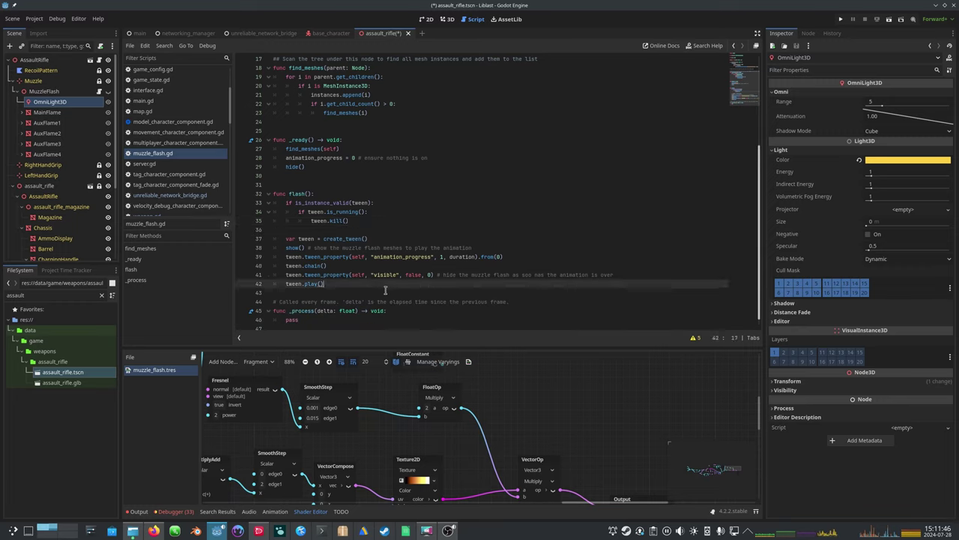
double_click(401, 257)
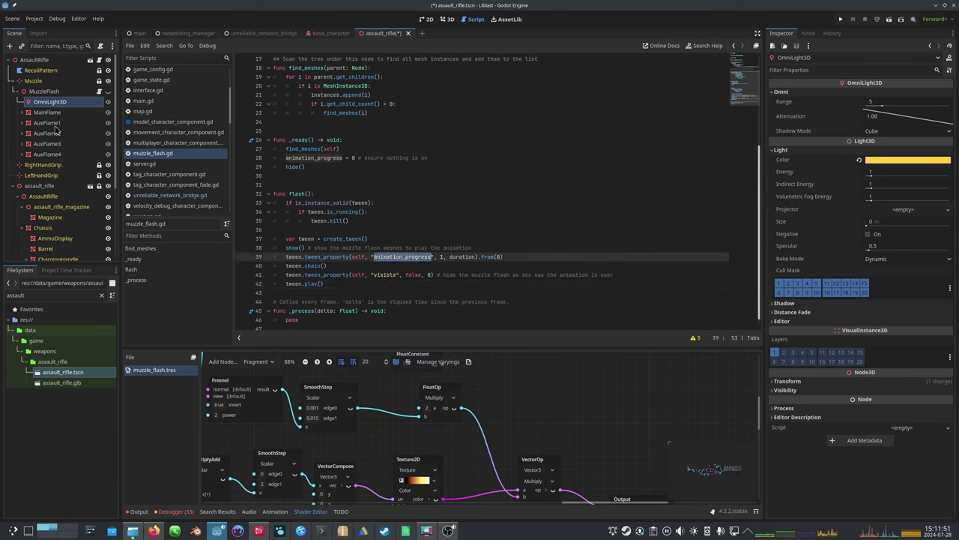
- Delete the empty _process function with its comment, and the leftover "Called when the node enters the scene tree for the first time." comment
scroll(470, 282, down, 1)
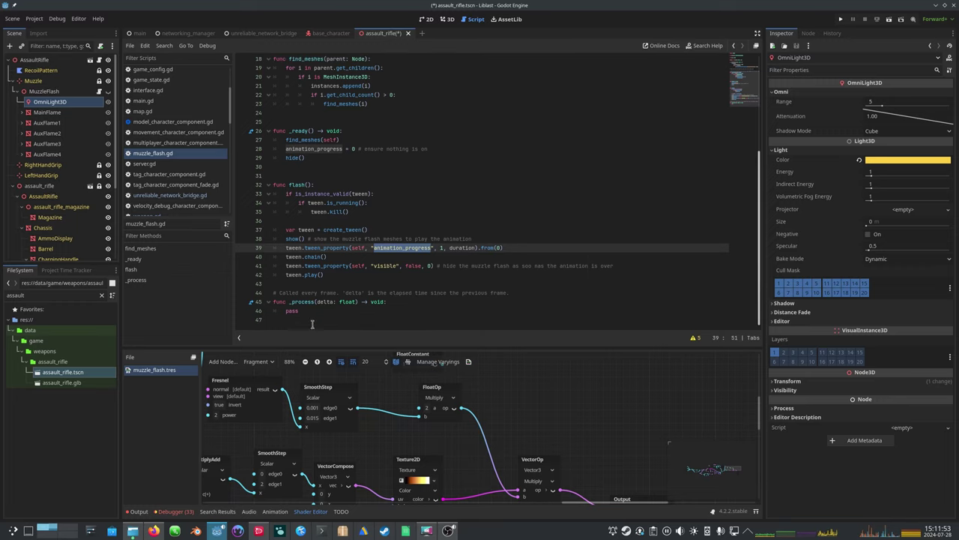
drag(315, 325, 211, 295)
key(BackSpace)
key(BackSpace)
scroll(431, 232, up, 6)
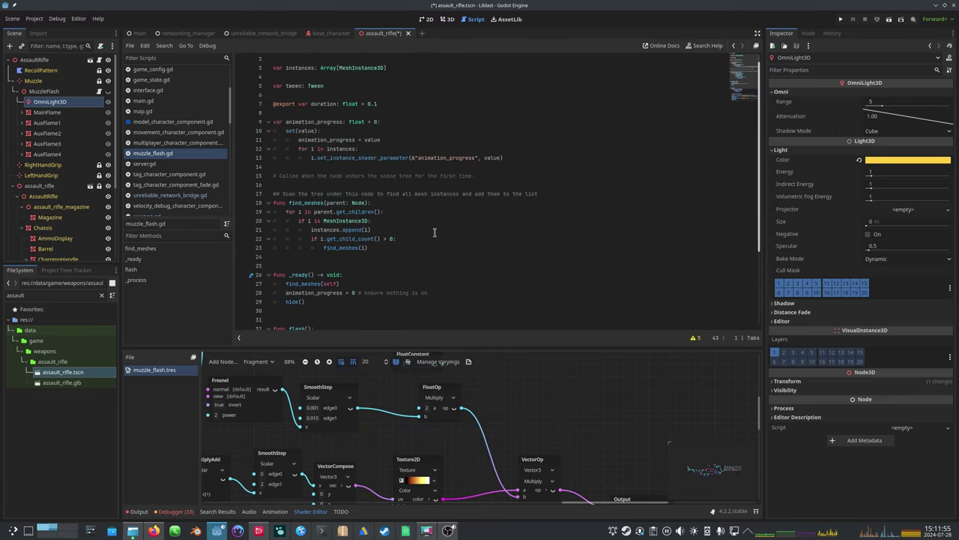
click(472, 175)
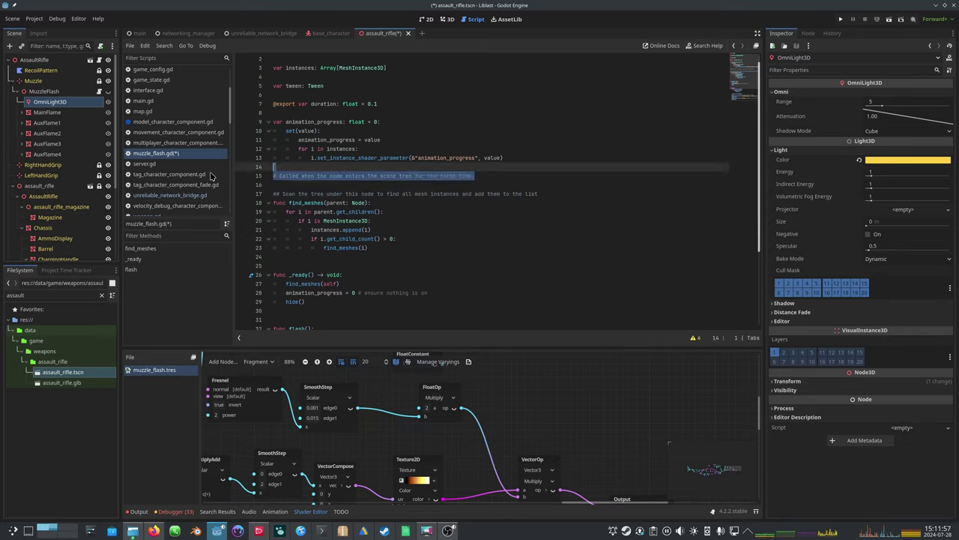
key(BackSpace)
- Examine the animation_progress variable declaration, its set(value) setter and the assignment inside it
click(398, 122)
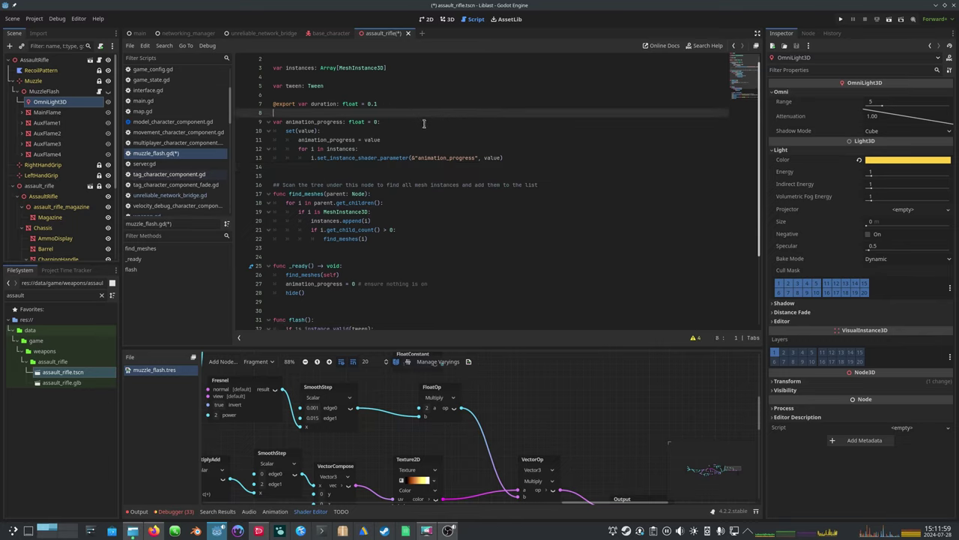
double_click(320, 122)
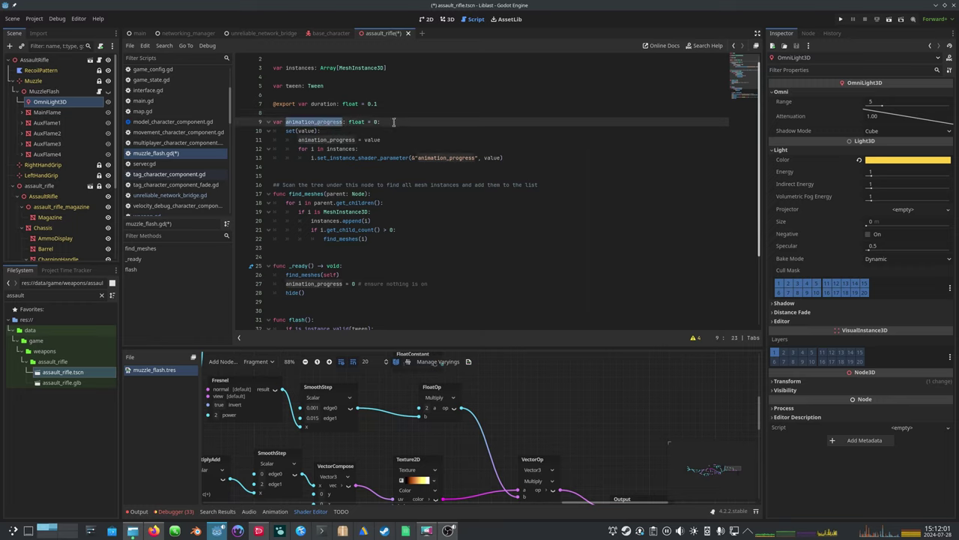
key(Down)
key(Home)
key(shift+End)
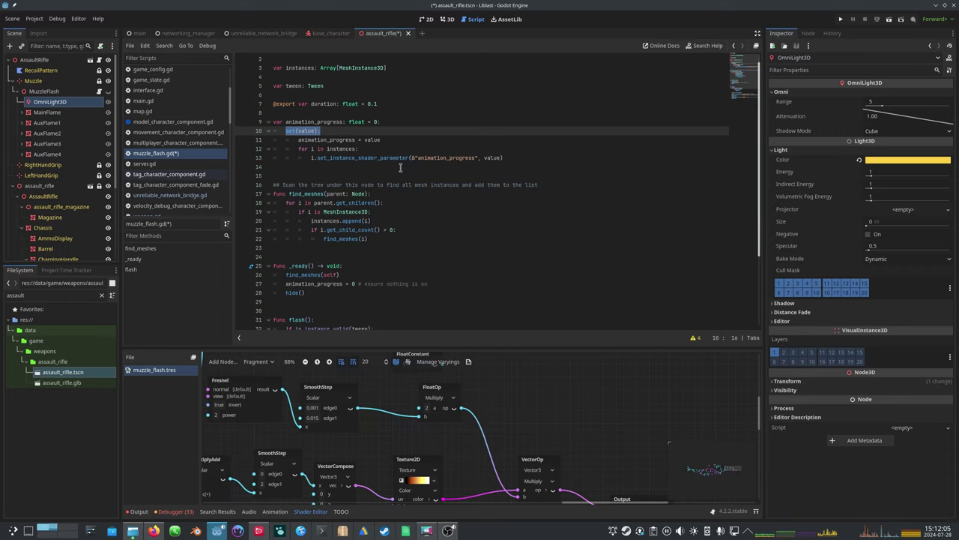
double_click(315, 122)
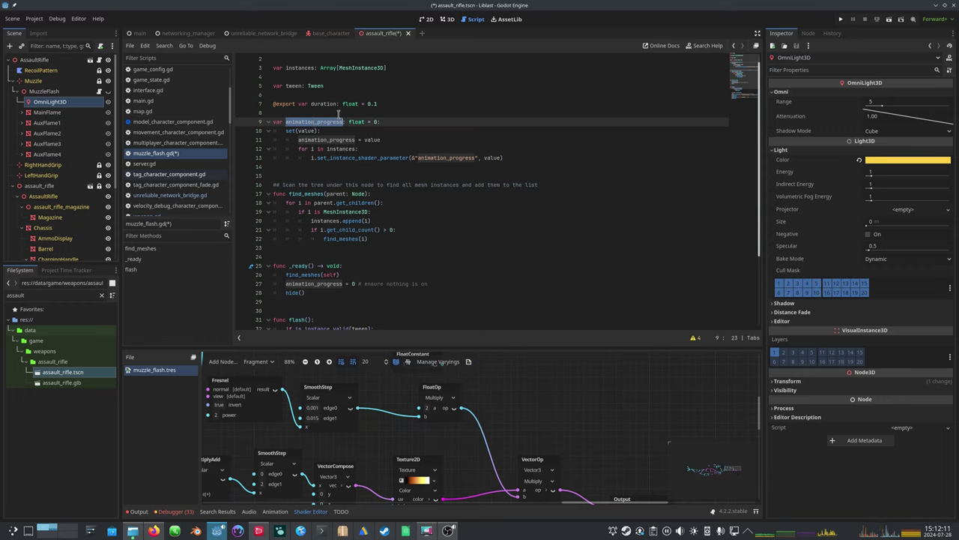
drag(286, 130, 537, 158)
click(335, 141)
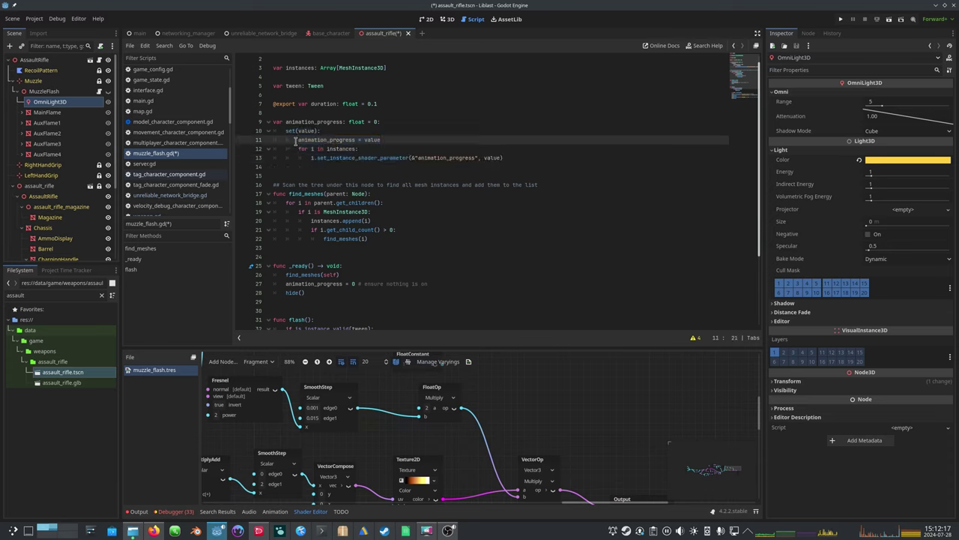
drag(295, 141, 355, 141)
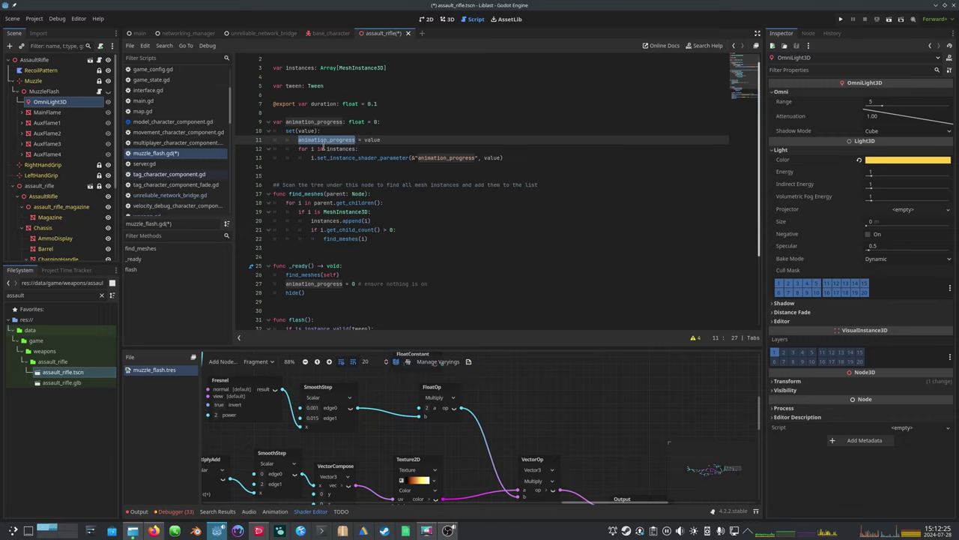
- Temporarily remove the "for i in instances" loop from the setter to examine the plain assignment, and restore the loop
drag(524, 155, 273, 150)
key(BackSpace)
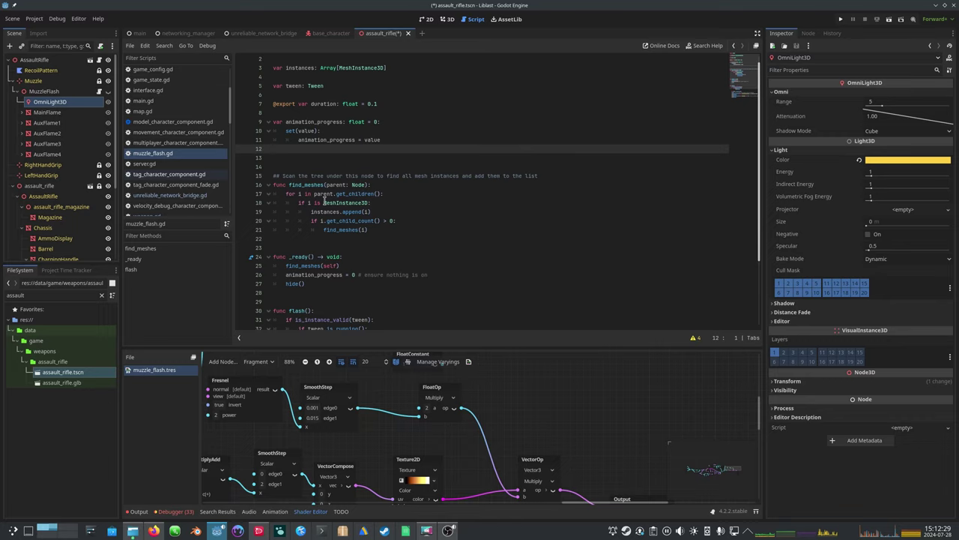
click(311, 140)
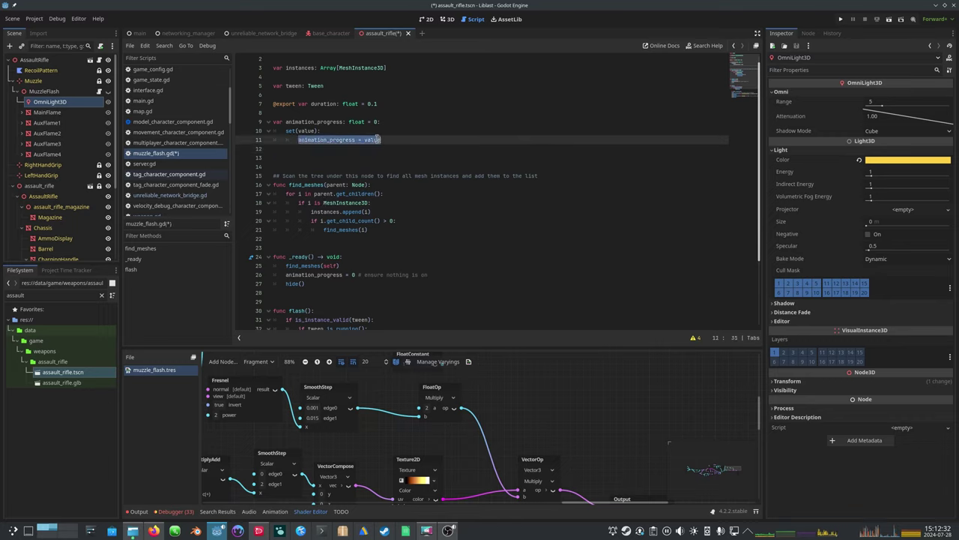
double_click(312, 140)
key(ctrl+z)
key(ctrl+z)
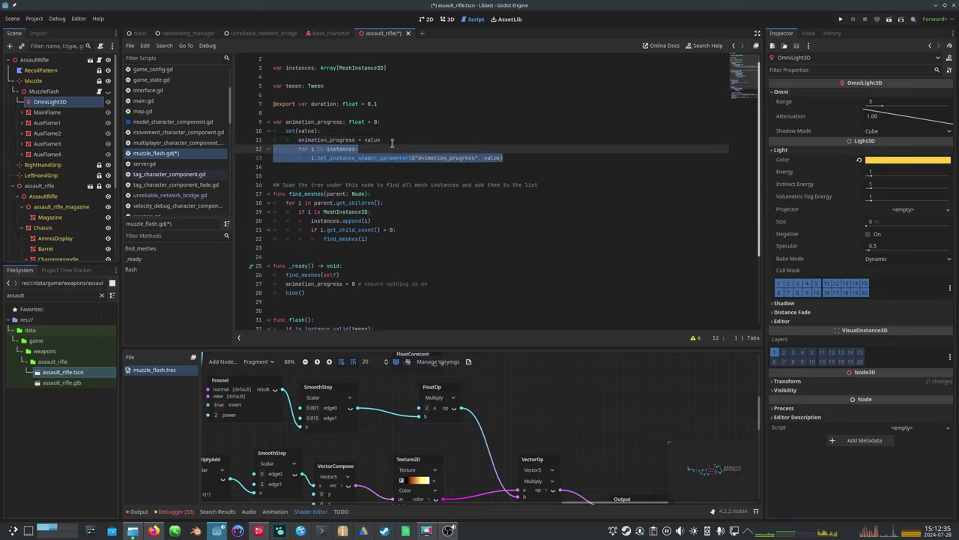
- Temporarily remove the "animation_progress = value" line, examine how value is used in the remaining setter, and restore the line
drag(392, 143, 251, 140)
key(BackSpace)
key(BackSpace)
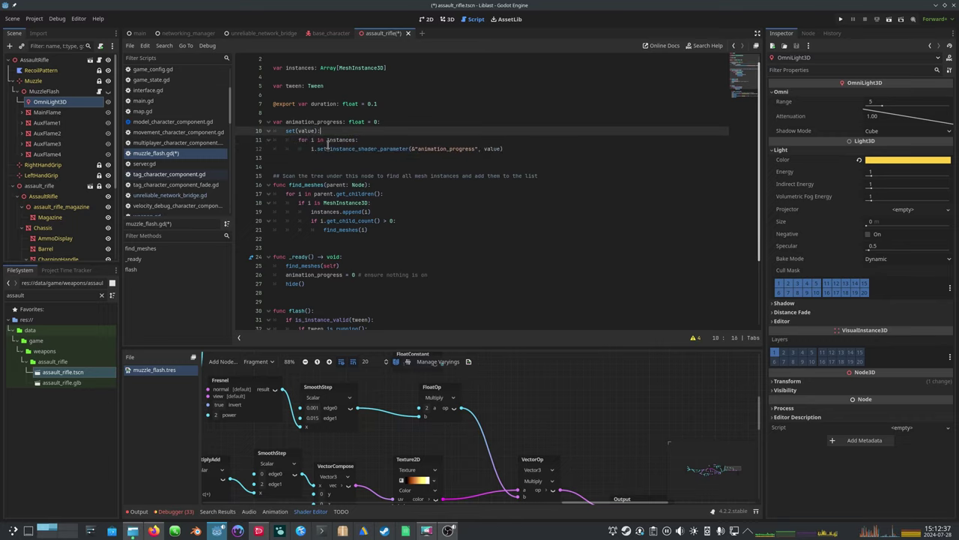
click(308, 118)
double_click(313, 118)
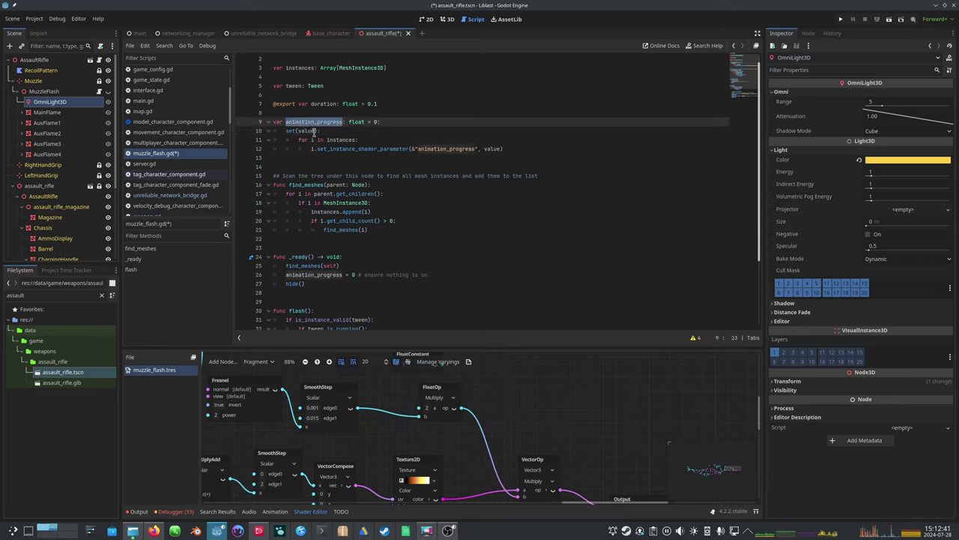
click(510, 149)
click(526, 158)
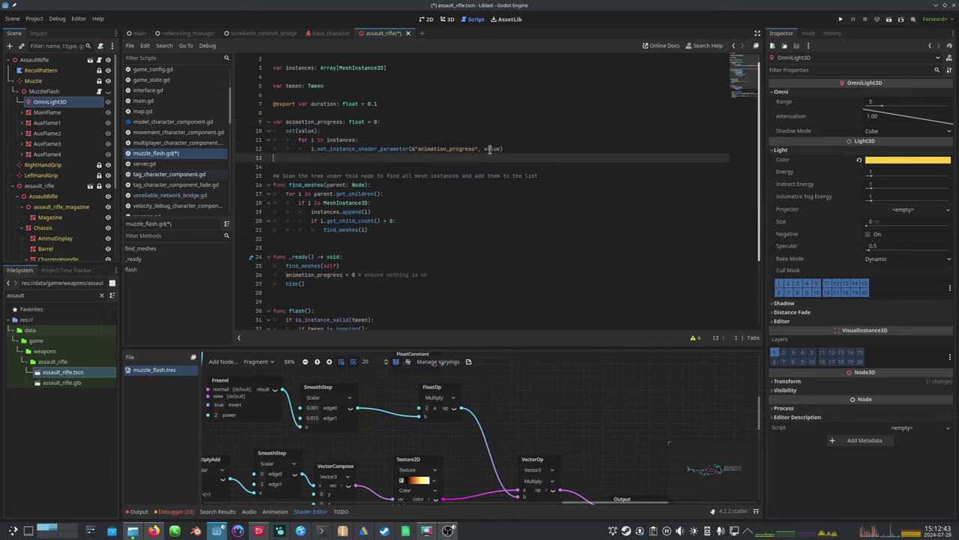
double_click(491, 149)
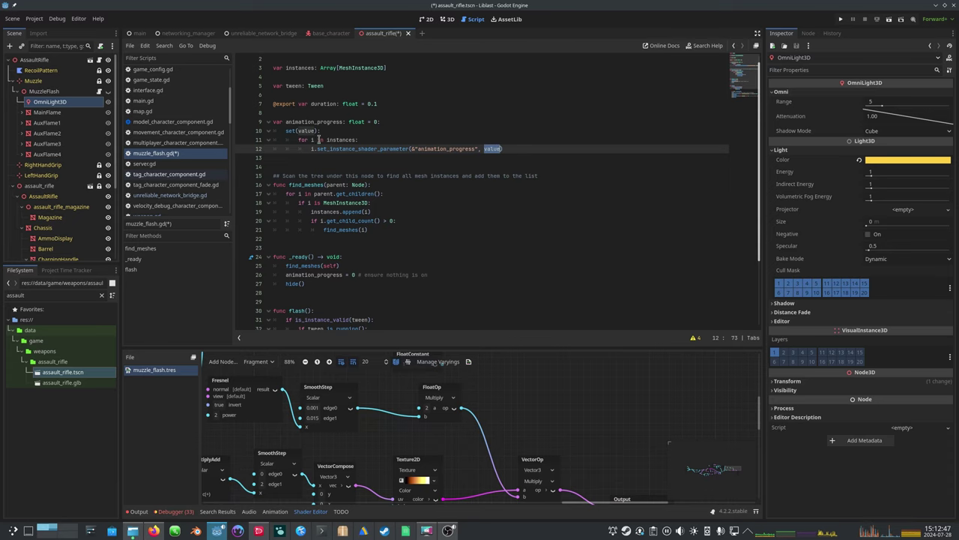
scroll(370, 198, down, 3)
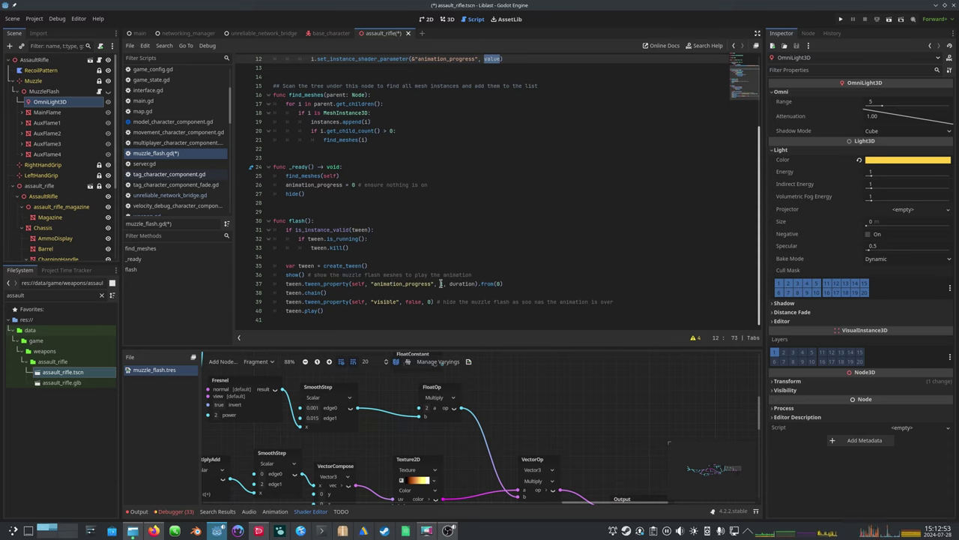
scroll(446, 284, up, 4)
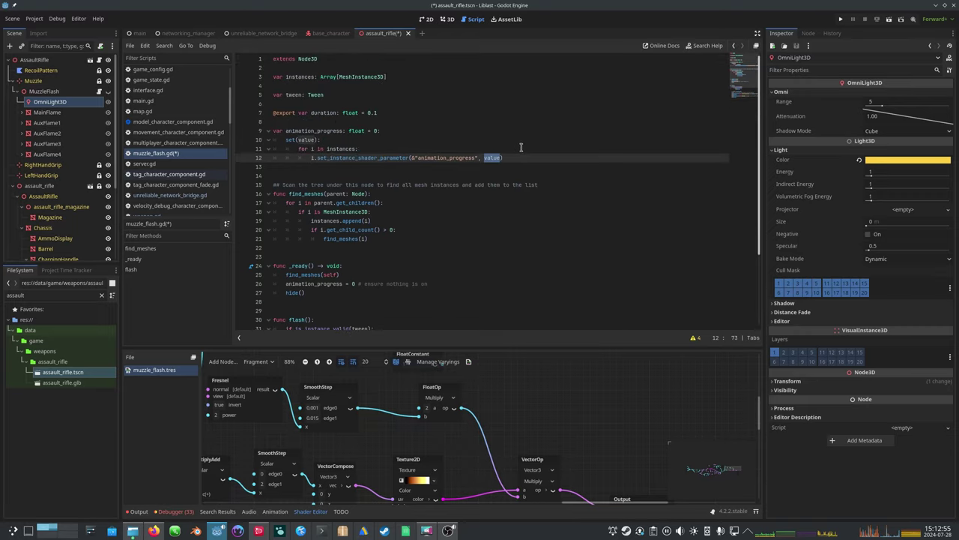
key(ctrl+z)
- Examine the "for i in instances" loop and the Array[MeshInstance3D] type of the instances variable
click(401, 144)
mouse_move(399, 148)
mouse_down()
mouse_move(301, 145)
mouse_move(407, 166)
mouse_move(405, 155)
mouse_up()
click(391, 152)
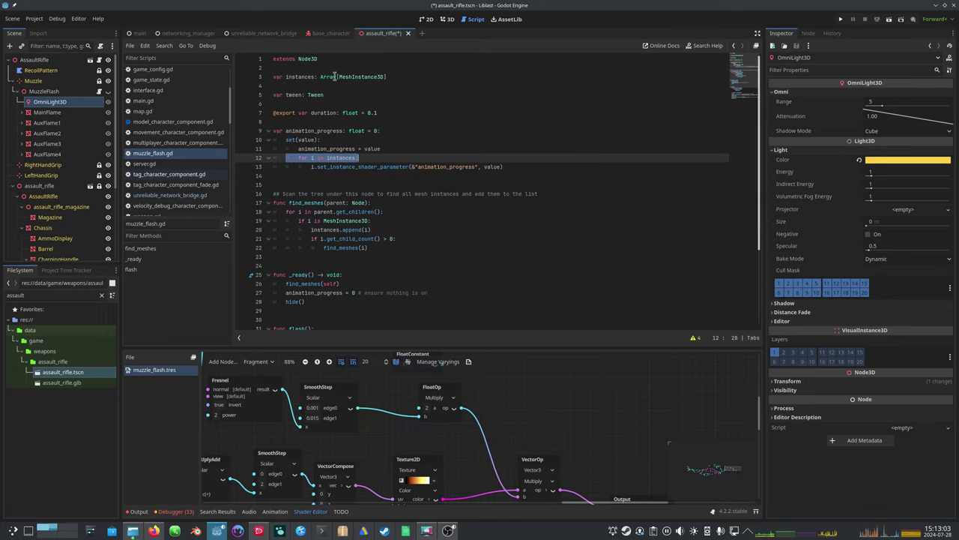
drag(320, 76, 397, 79)
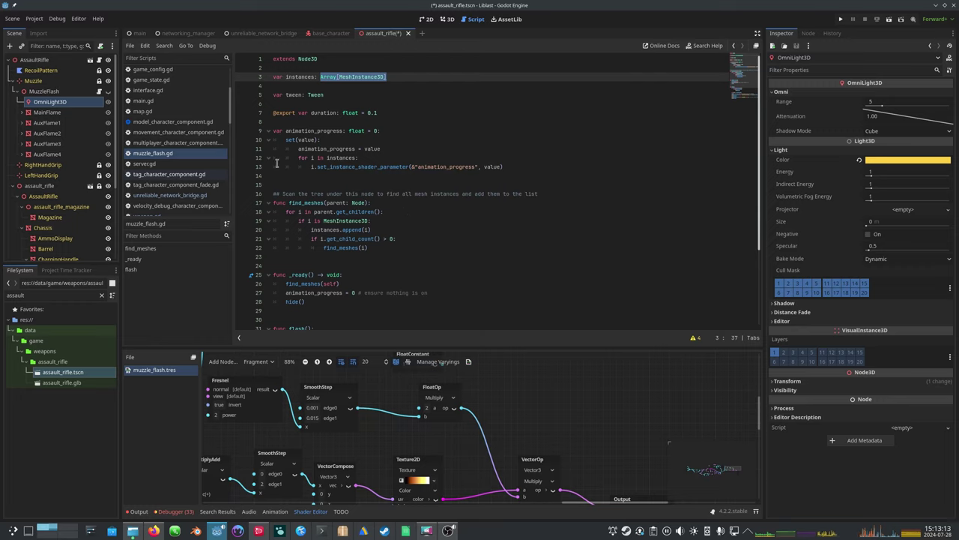
- Examine the set_instance_shader_parameter call inside the loop and its "animation_progress" argument
drag(503, 166, 312, 167)
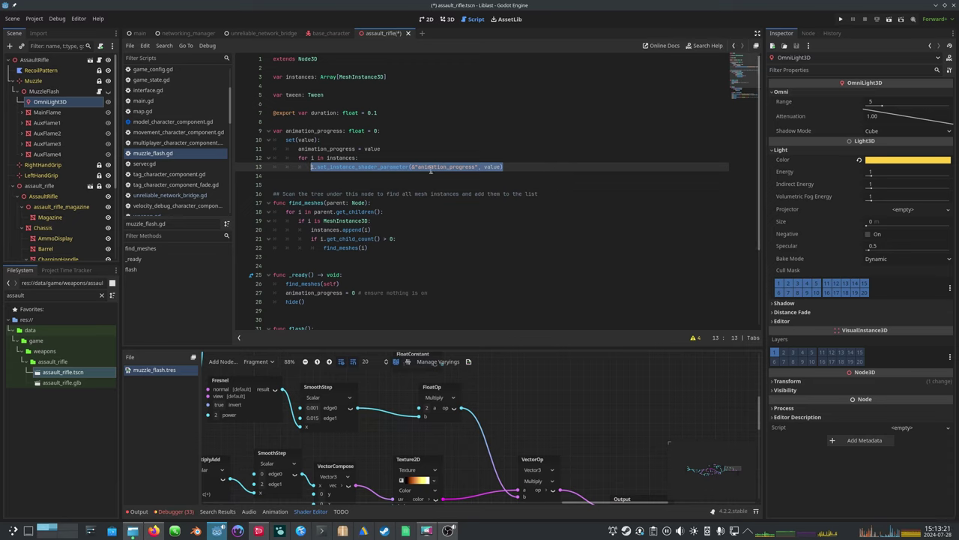
click(523, 177)
drag(518, 167, 306, 168)
click(510, 169)
double_click(433, 166)
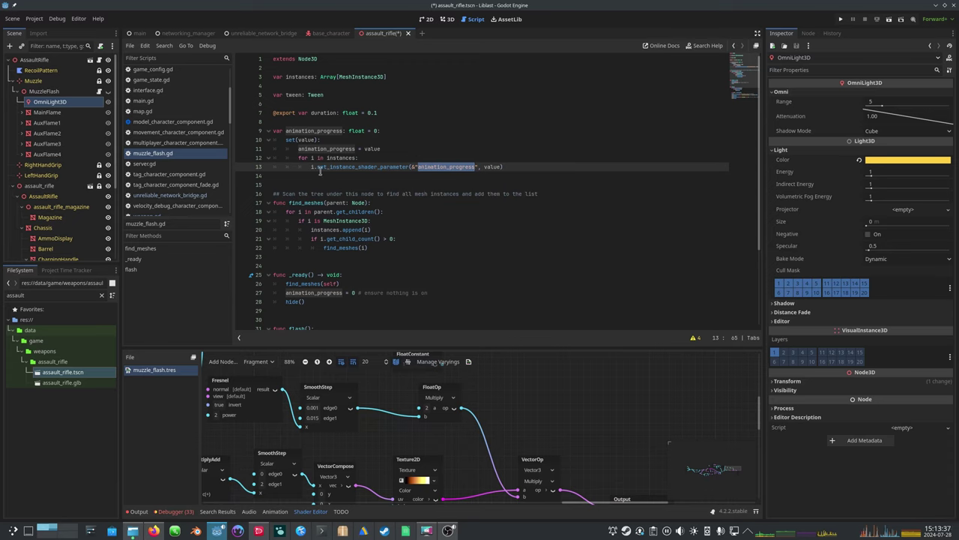
- Expand and select the MainFlame node, and compare its instance shader parameters with the arguments of the set_instance_shader_parameter call
click(339, 157)
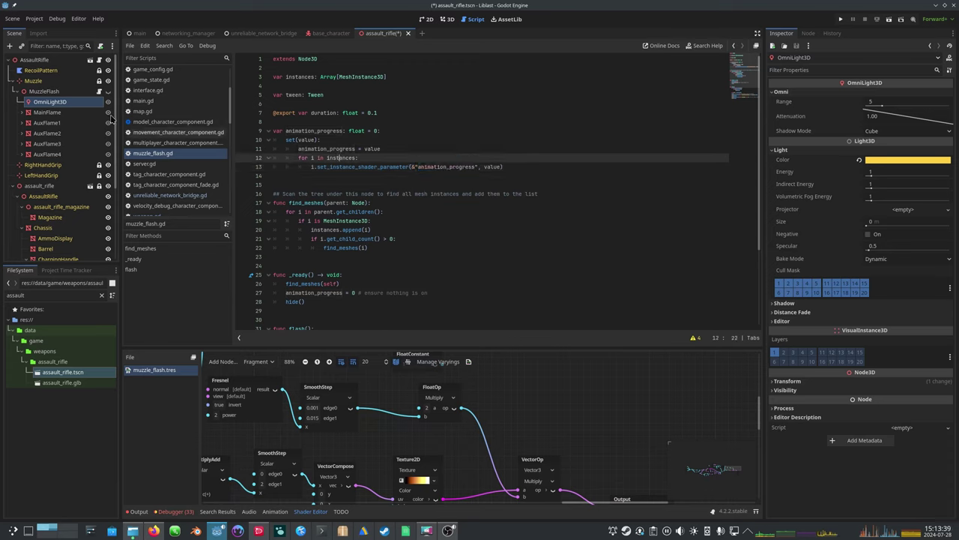
click(20, 113)
click(21, 113)
click(379, 174)
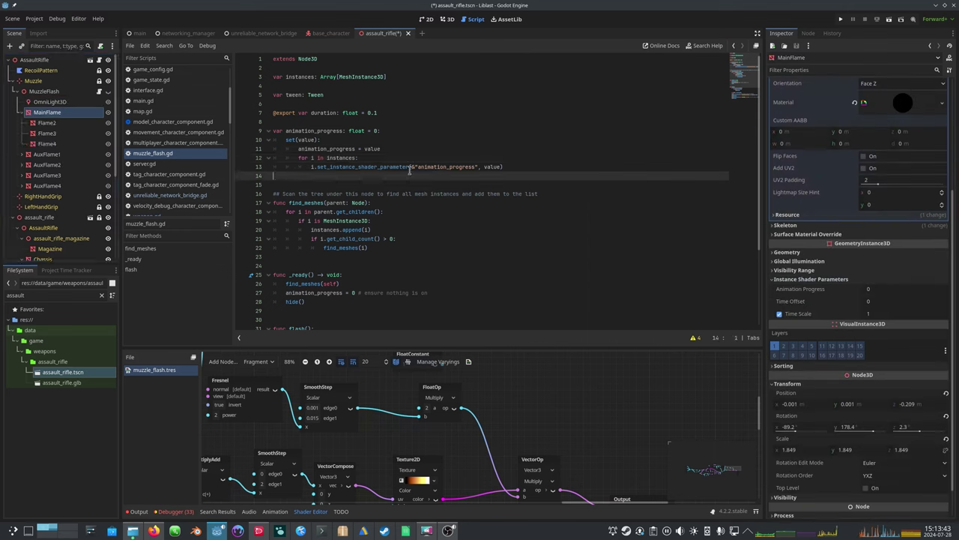
drag(414, 167, 477, 165)
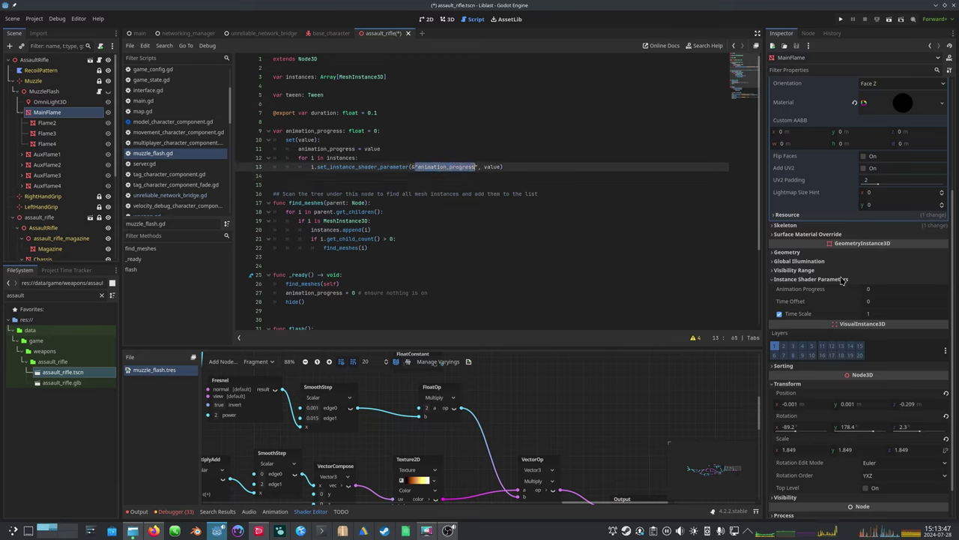
double_click(493, 166)
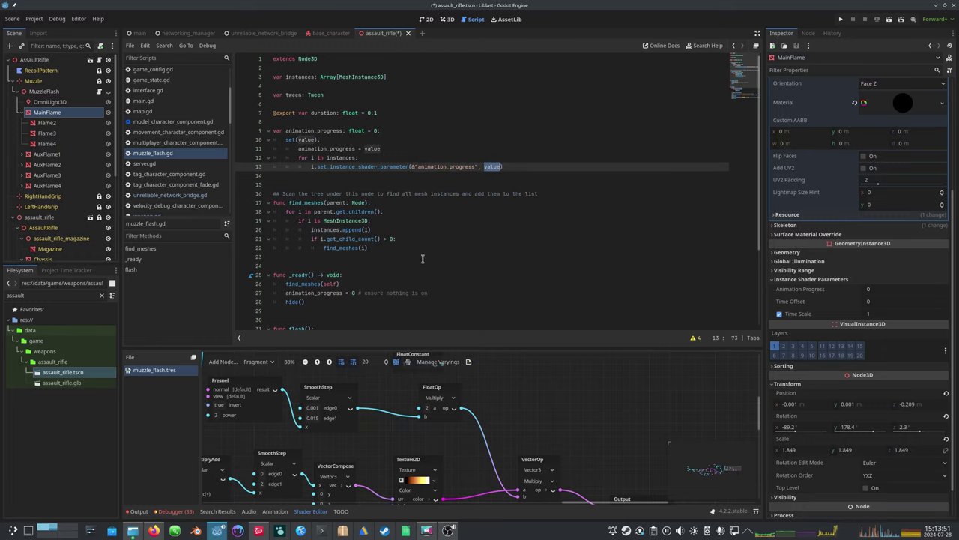
- Review flash() against the animation_progress variable and the loop in its setter
scroll(380, 250, down, 4)
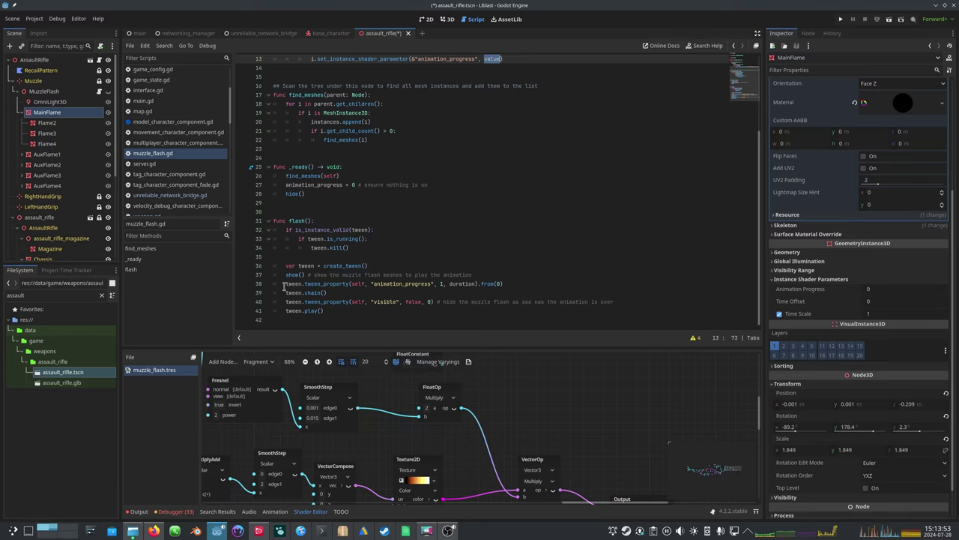
scroll(323, 133, up, 4)
double_click(318, 130)
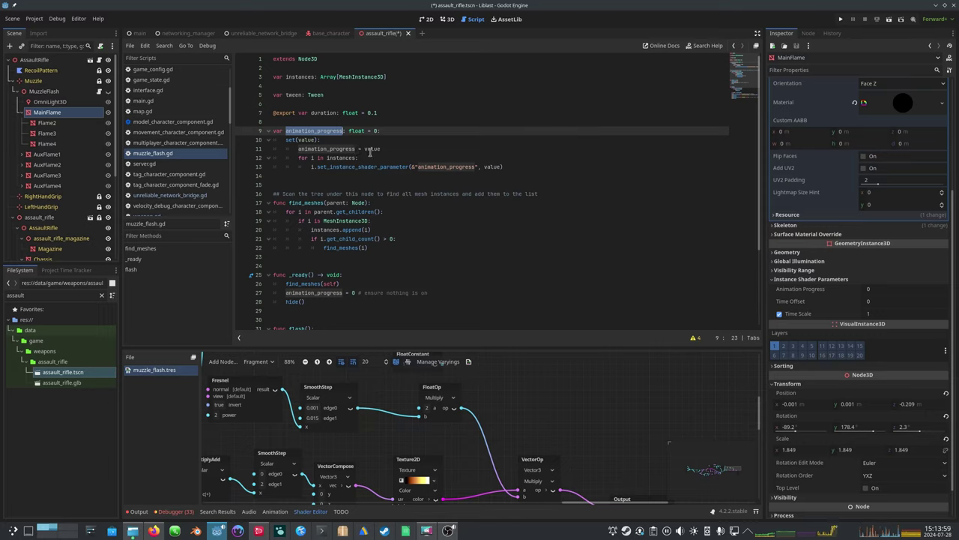
drag(361, 158, 260, 159)
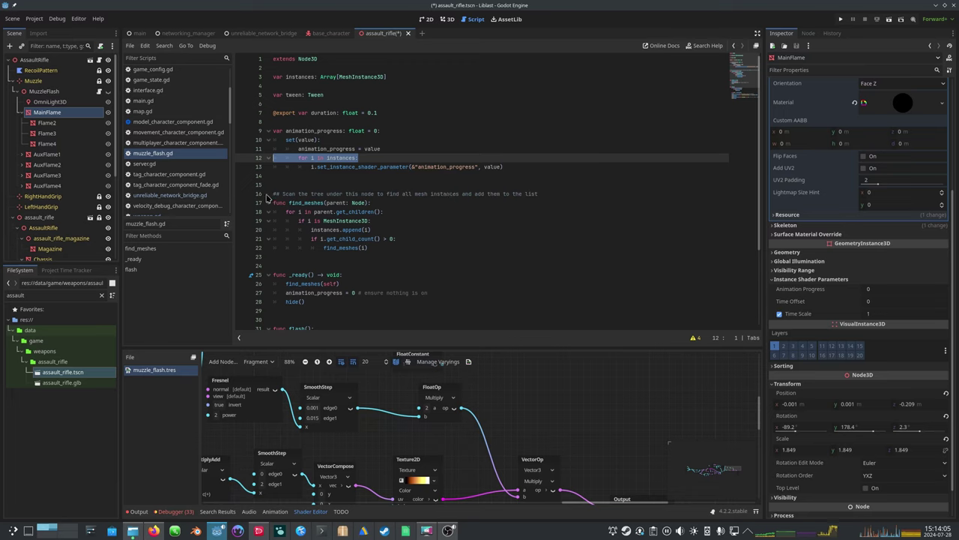
click(449, 149)
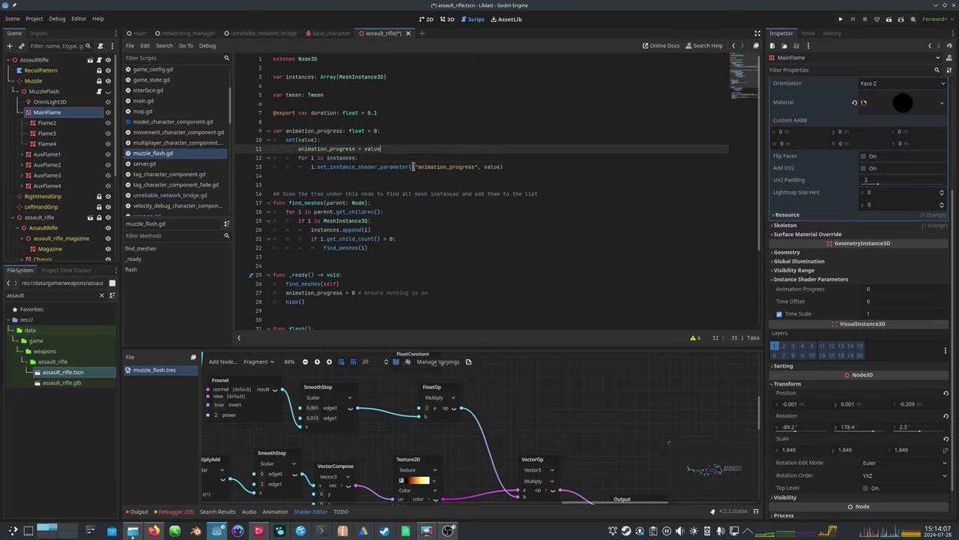
- Select the MuzzleFlash node and inspect the rifle's muzzle in the 3D editor
drag(28, 112, 21, 94)
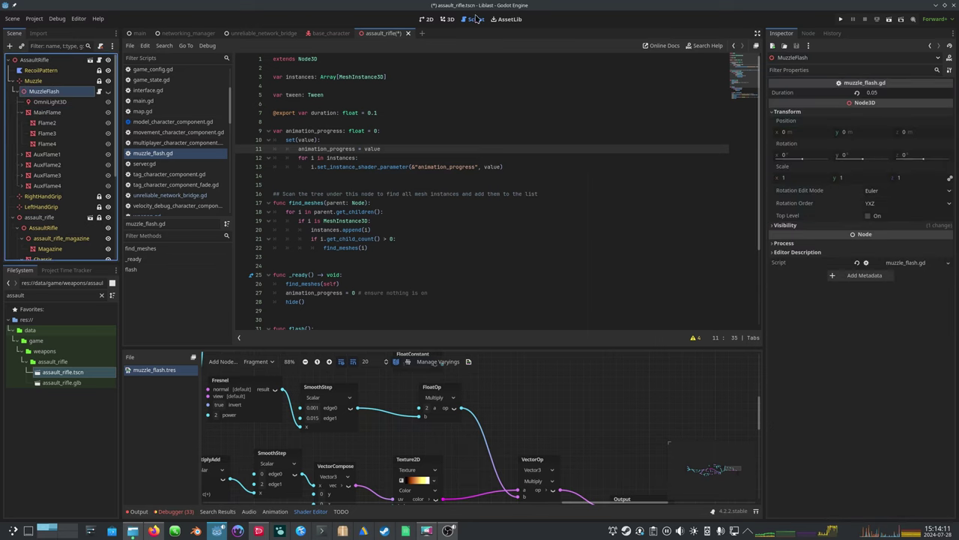
click(447, 19)
middle_drag(480, 168, 601, 214)
scroll(553, 213, up, 6)
scroll(542, 208, down, 5)
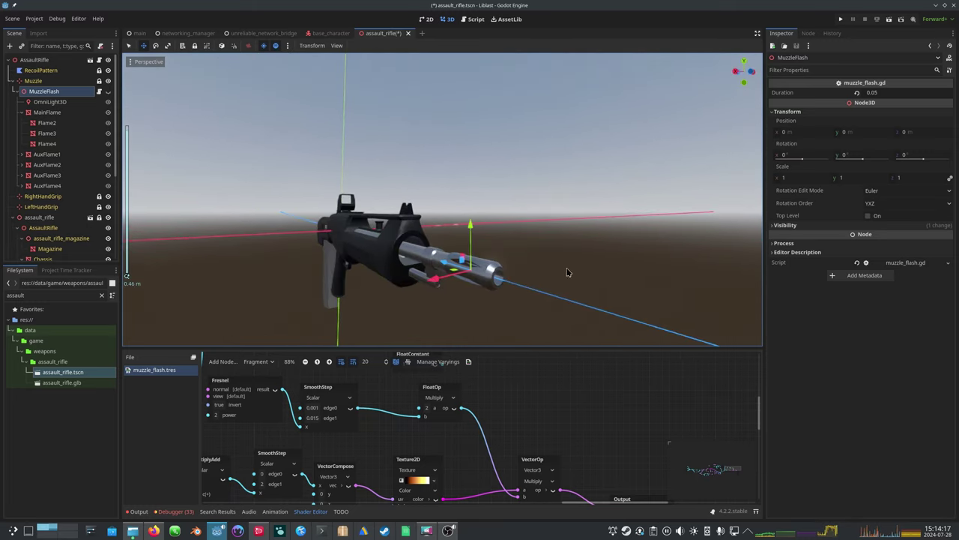
- Examine the whole assault rifle model from the muzzle end, the side and three-quarter angles
middle_drag(572, 268, 420, 242)
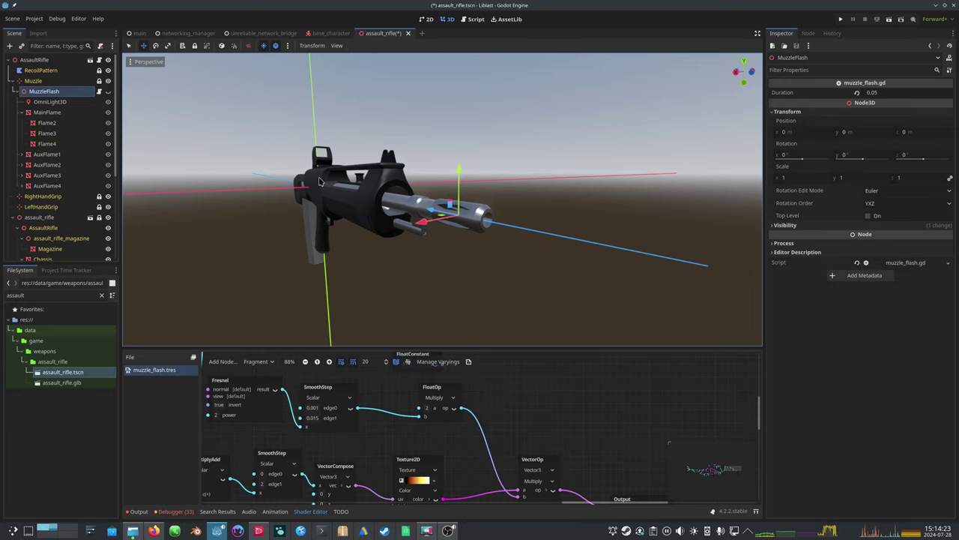
middle_drag(439, 332, 538, 240)
middle_drag(518, 295, 619, 272)
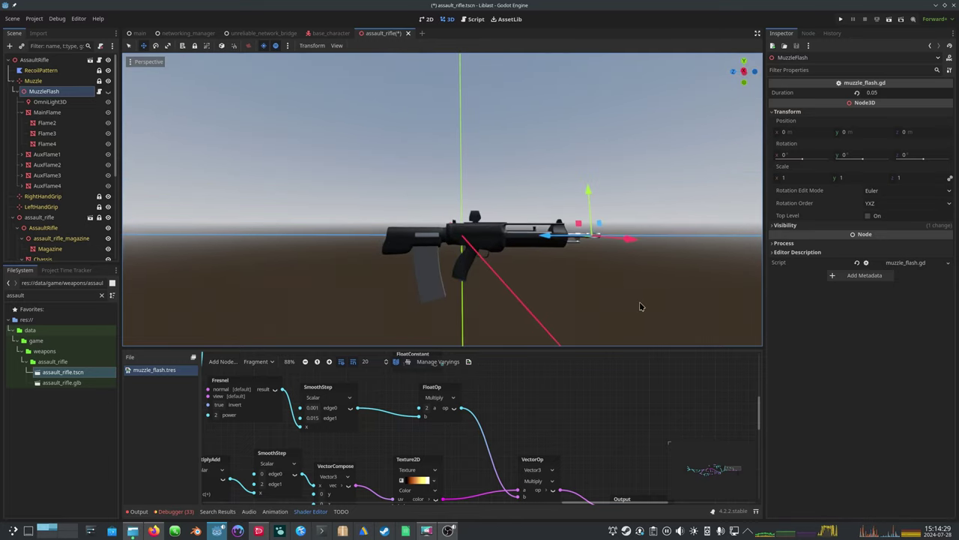
middle_drag(641, 306, 583, 303)
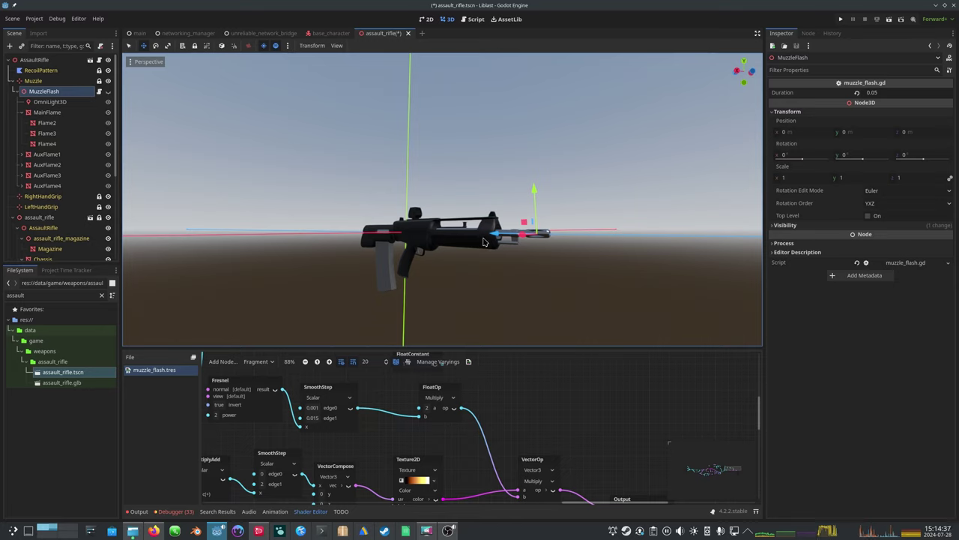
mouse_move(491, 224)
middle_down()
mouse_move(479, 199)
mouse_move(483, 235)
middle_up()
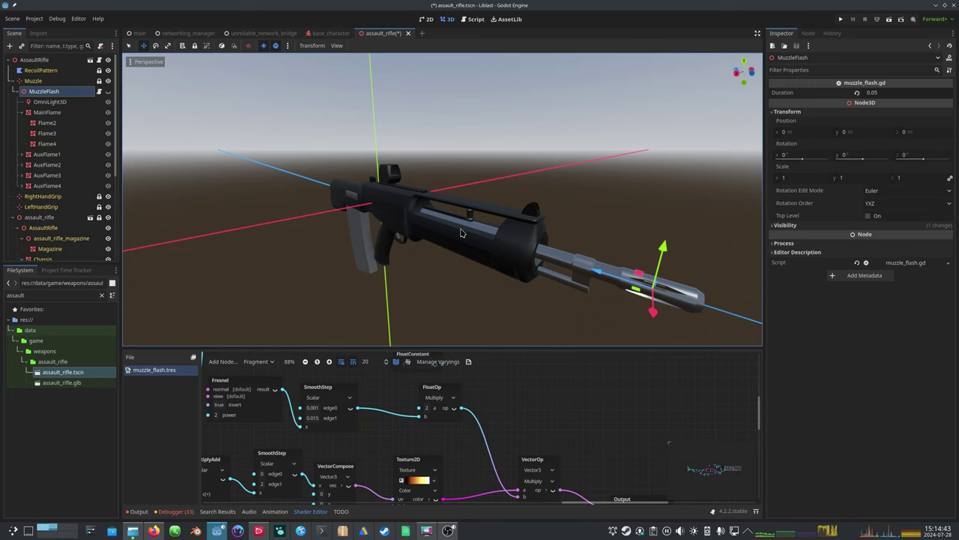
middle_drag(493, 255, 501, 248)
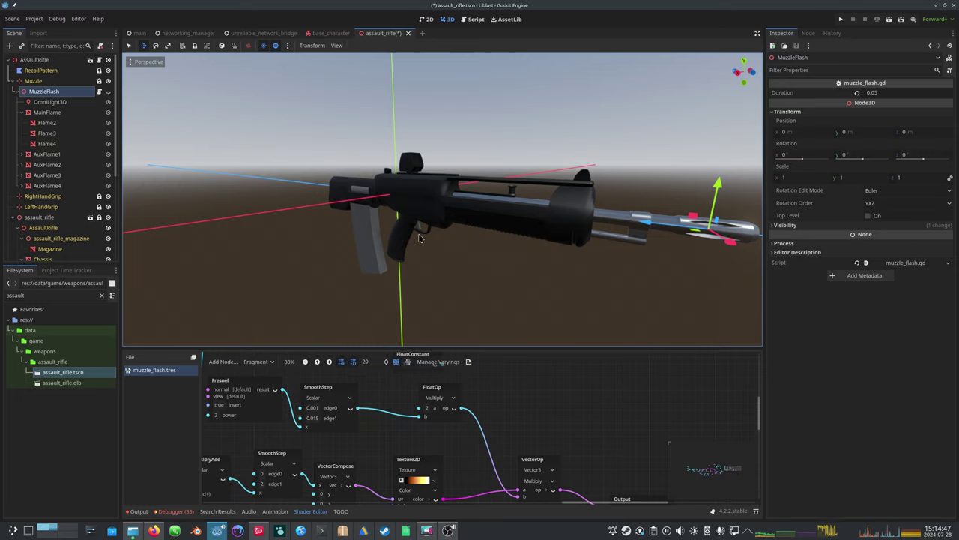
middle_drag(422, 236, 481, 222)
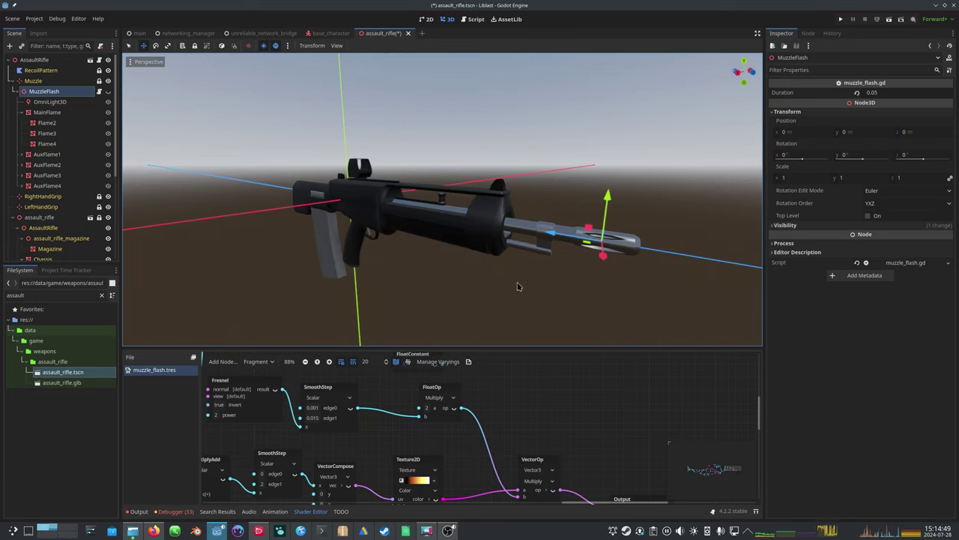